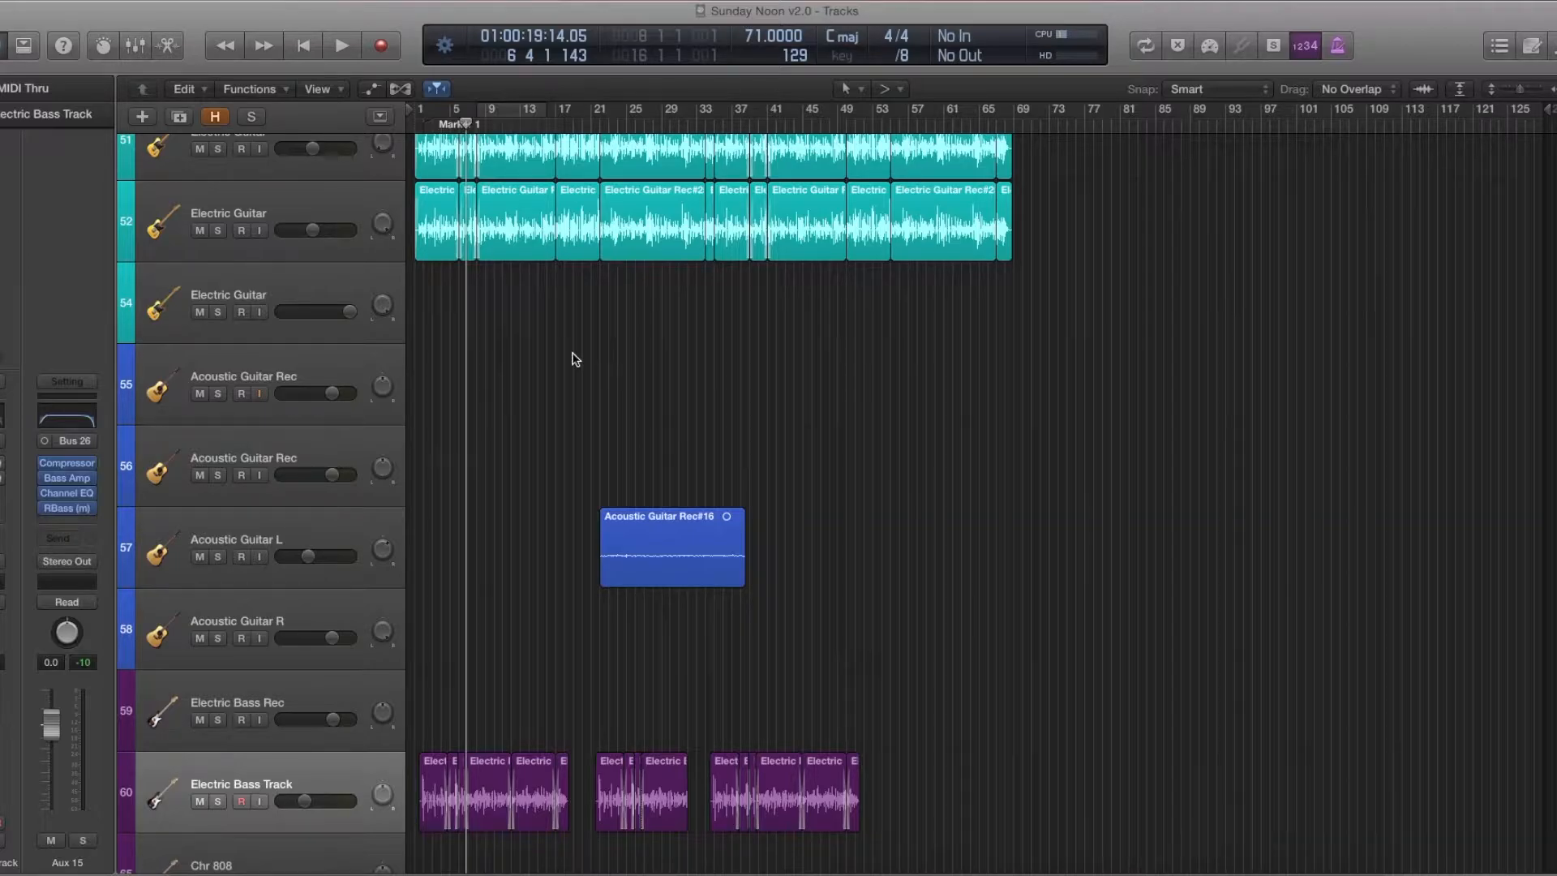
Step: Play the song from around bar 6 and solo the Electric Bass Track
{"action": "scroll", "coordinate": [625, 324], "scroll_direction": "down", "scroll_amount": 1}
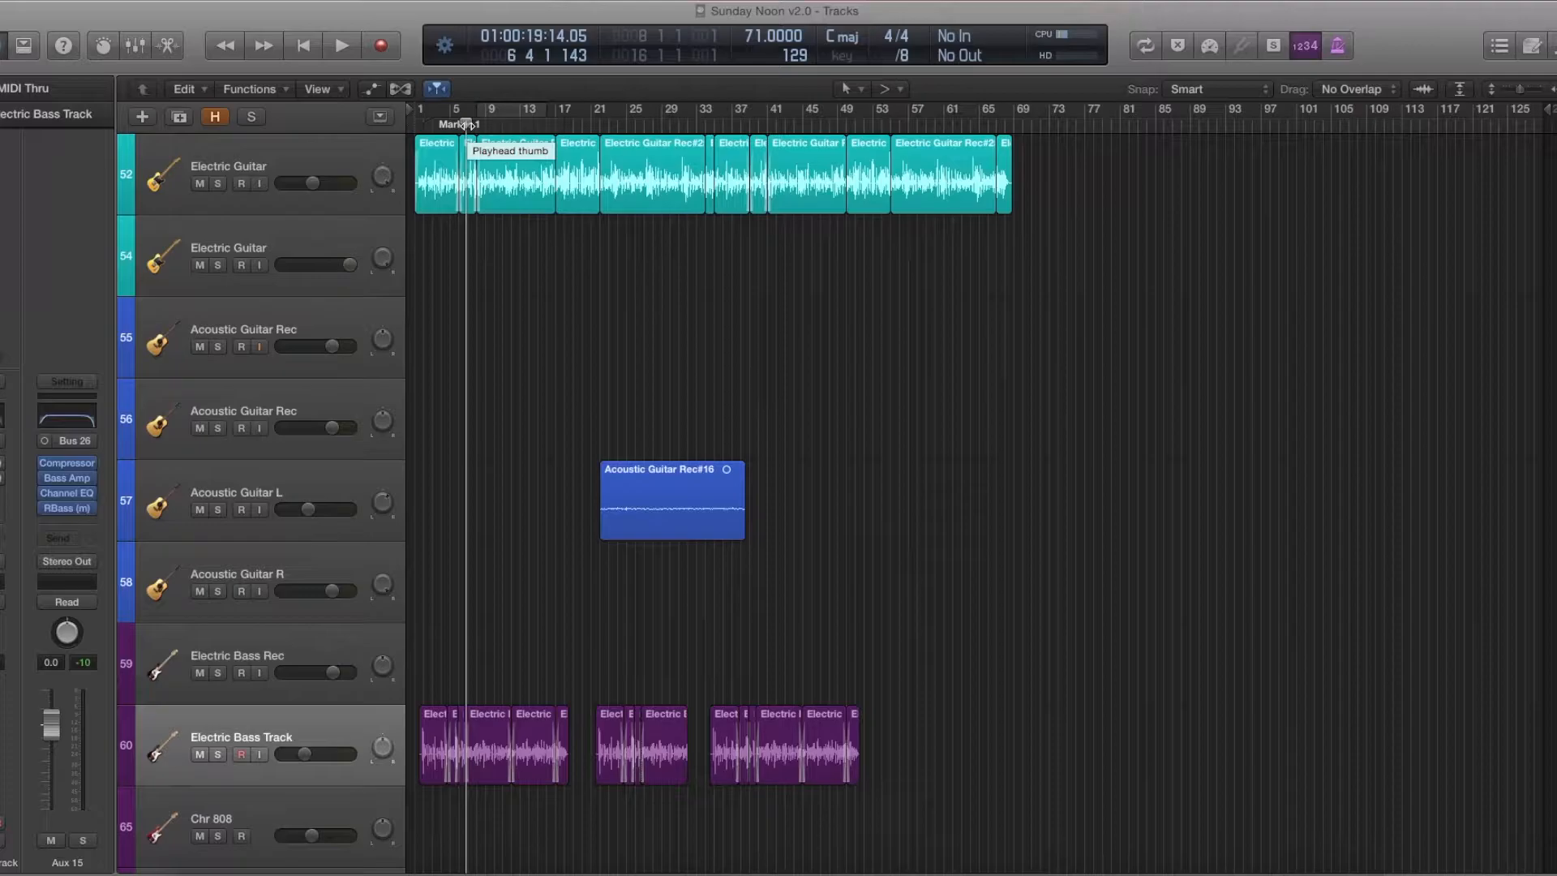
{"action": "key", "text": "space"}
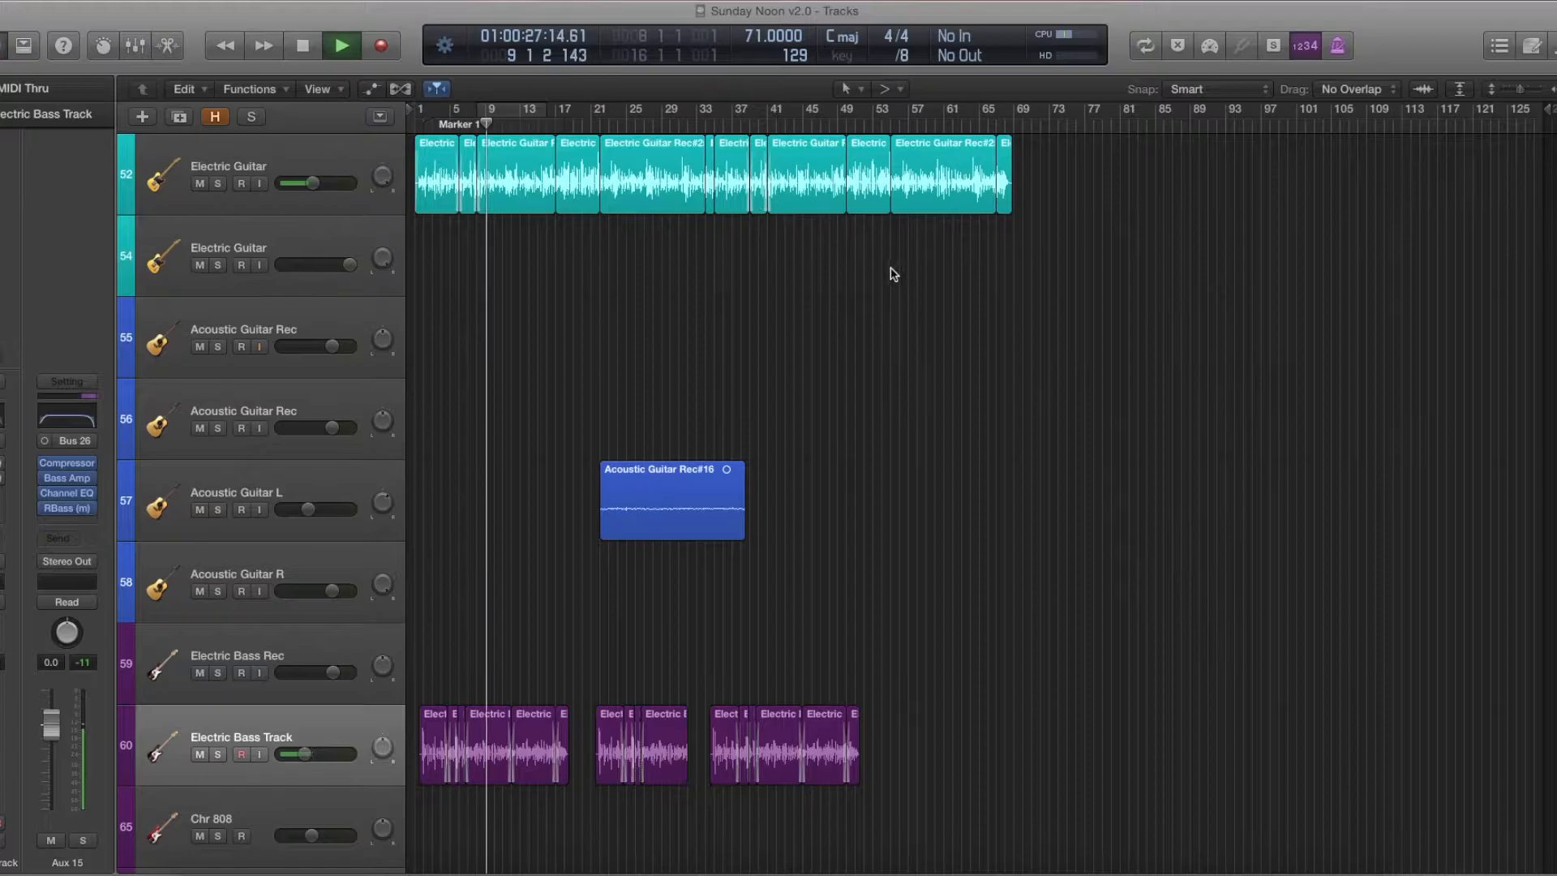
{"action": "scroll", "coordinate": [1007, 445], "scroll_direction": "down", "scroll_amount": 3}
{"action": "scroll", "coordinate": [1007, 448], "scroll_direction": "down", "scroll_amount": 3}
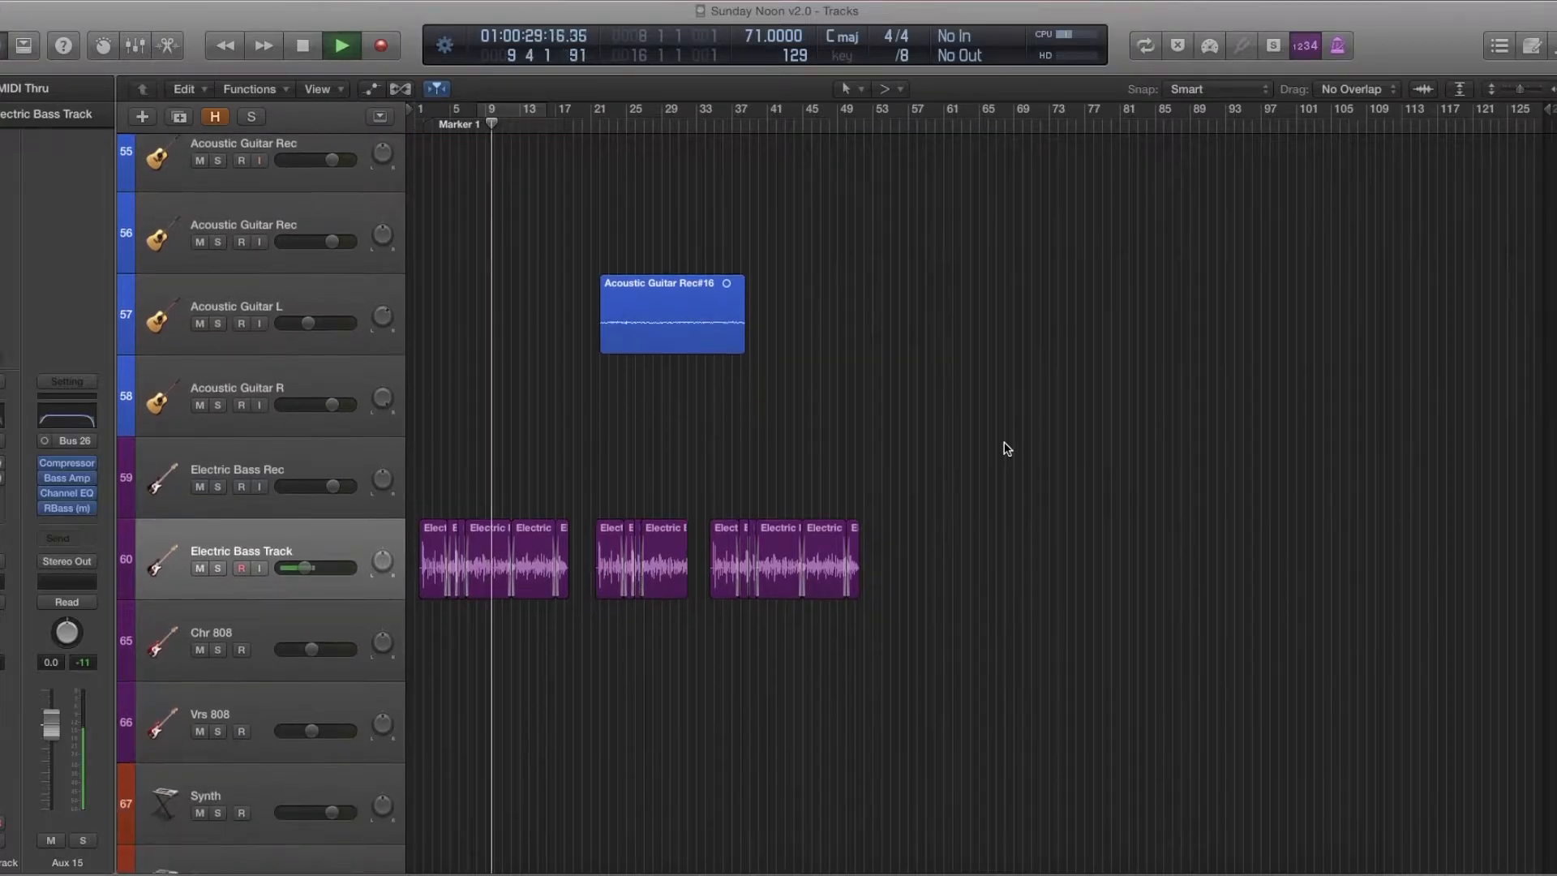
{"action": "key", "text": "super+Right"}
{"action": "key", "text": "super+Right"}
{"action": "key", "text": "super+Right"}
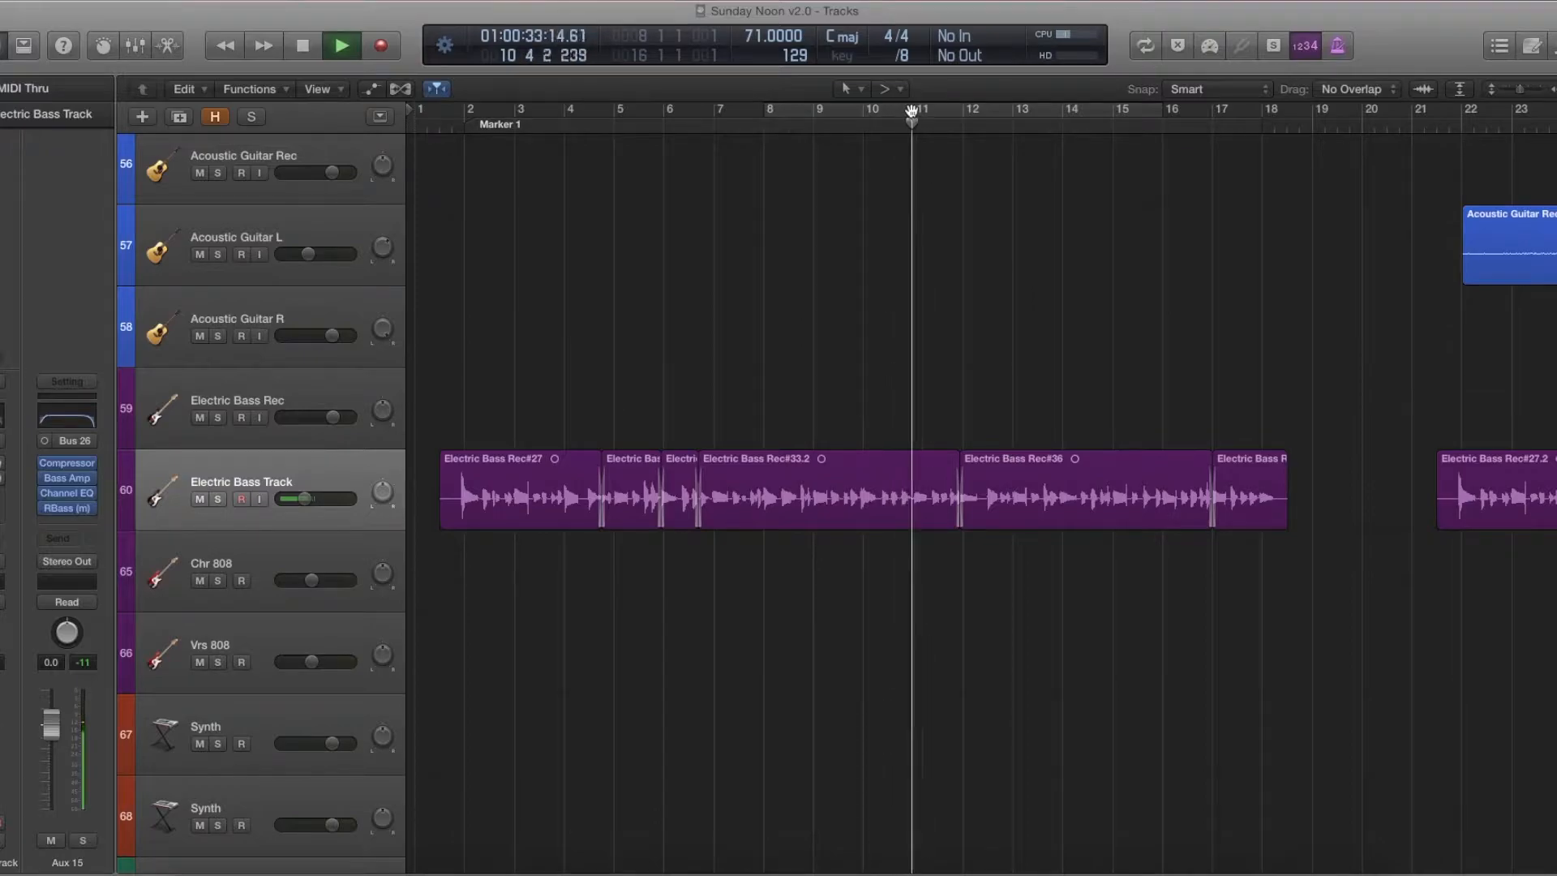
{"action": "left_click", "coordinate": [217, 499]}
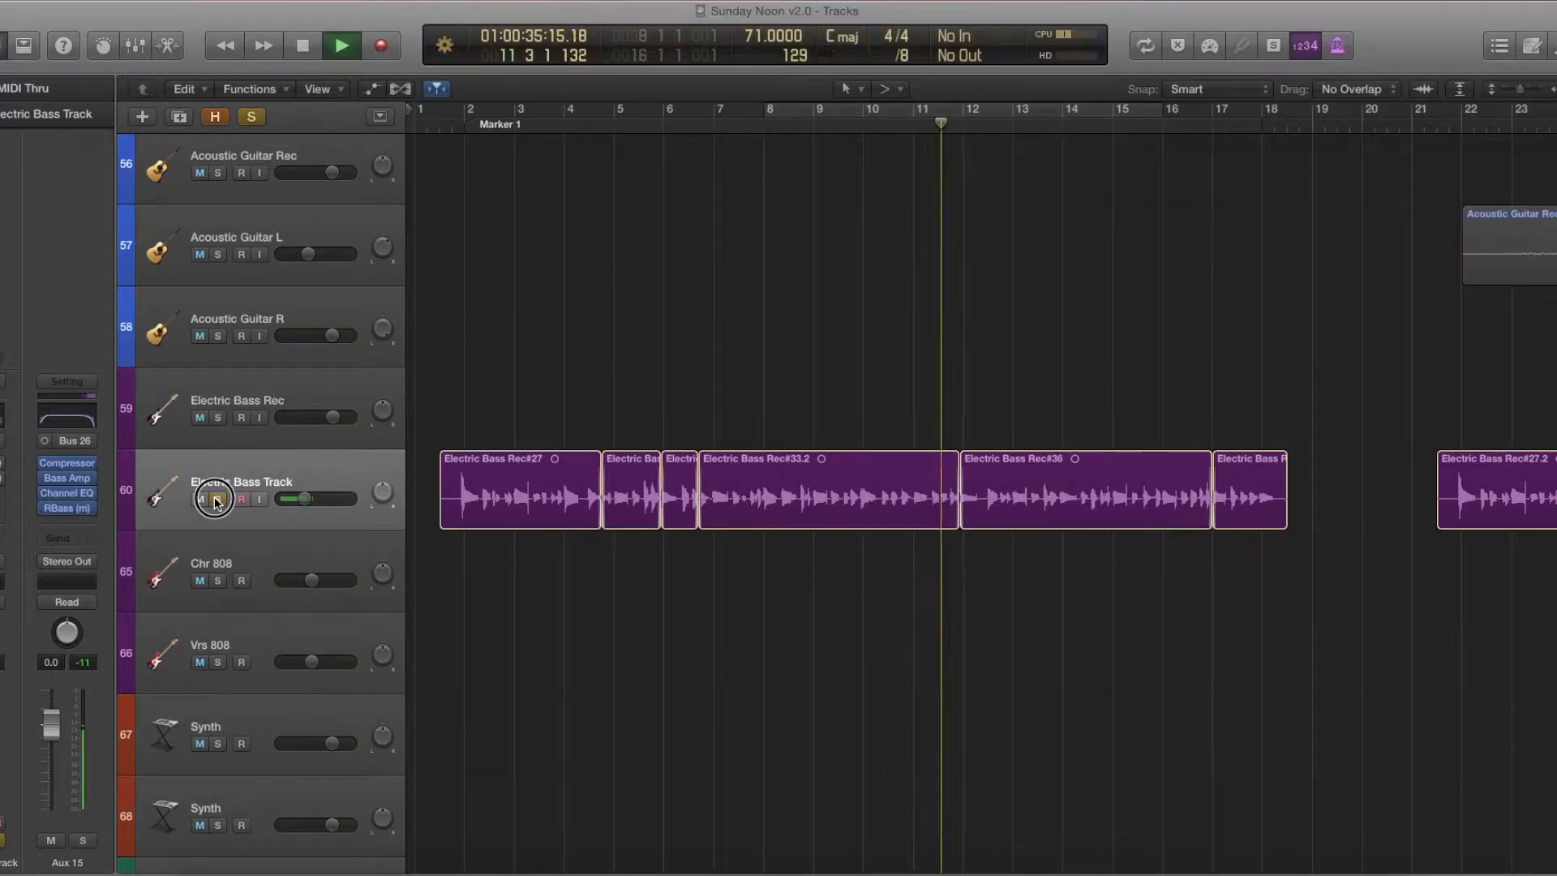
Step: Stop playback and turn on the cycle range over bars 8 to 16 for the bass section
{"action": "key", "text": "space"}
{"action": "left_click", "coordinate": [852, 112]}
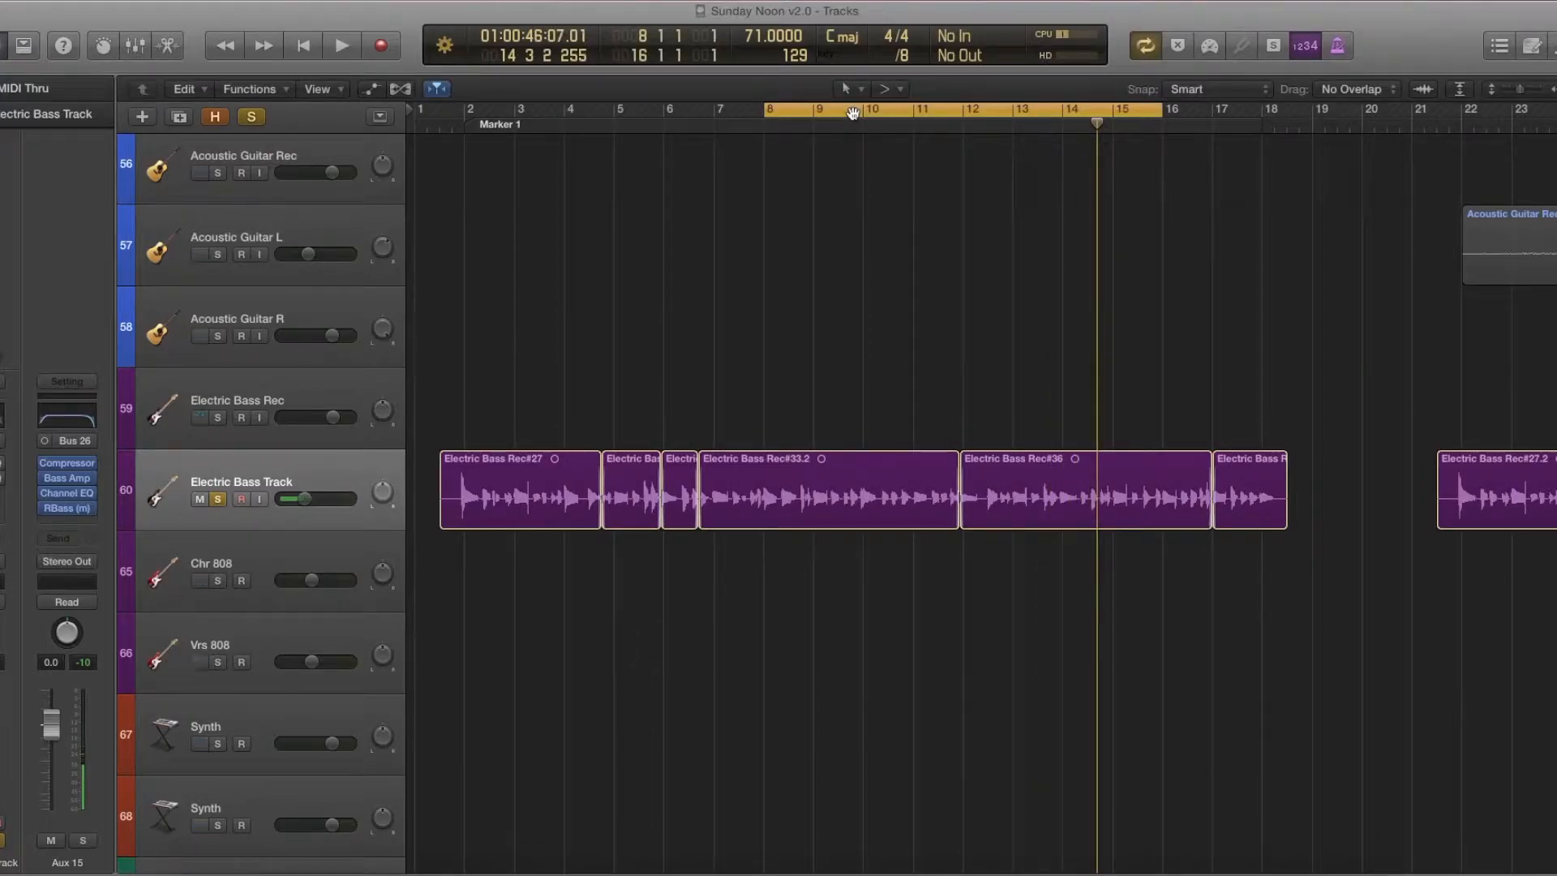
{"action": "key", "text": "super+Right"}
{"action": "key", "text": "super+Right"}
{"action": "key", "text": "super+Right"}
{"action": "key", "text": "super+Down"}
{"action": "key", "text": "super+Down"}
{"action": "key", "text": "super+Down"}
{"action": "key", "text": "super+Down"}
{"action": "key", "text": "super+Down"}
{"action": "key", "text": "super+Down"}
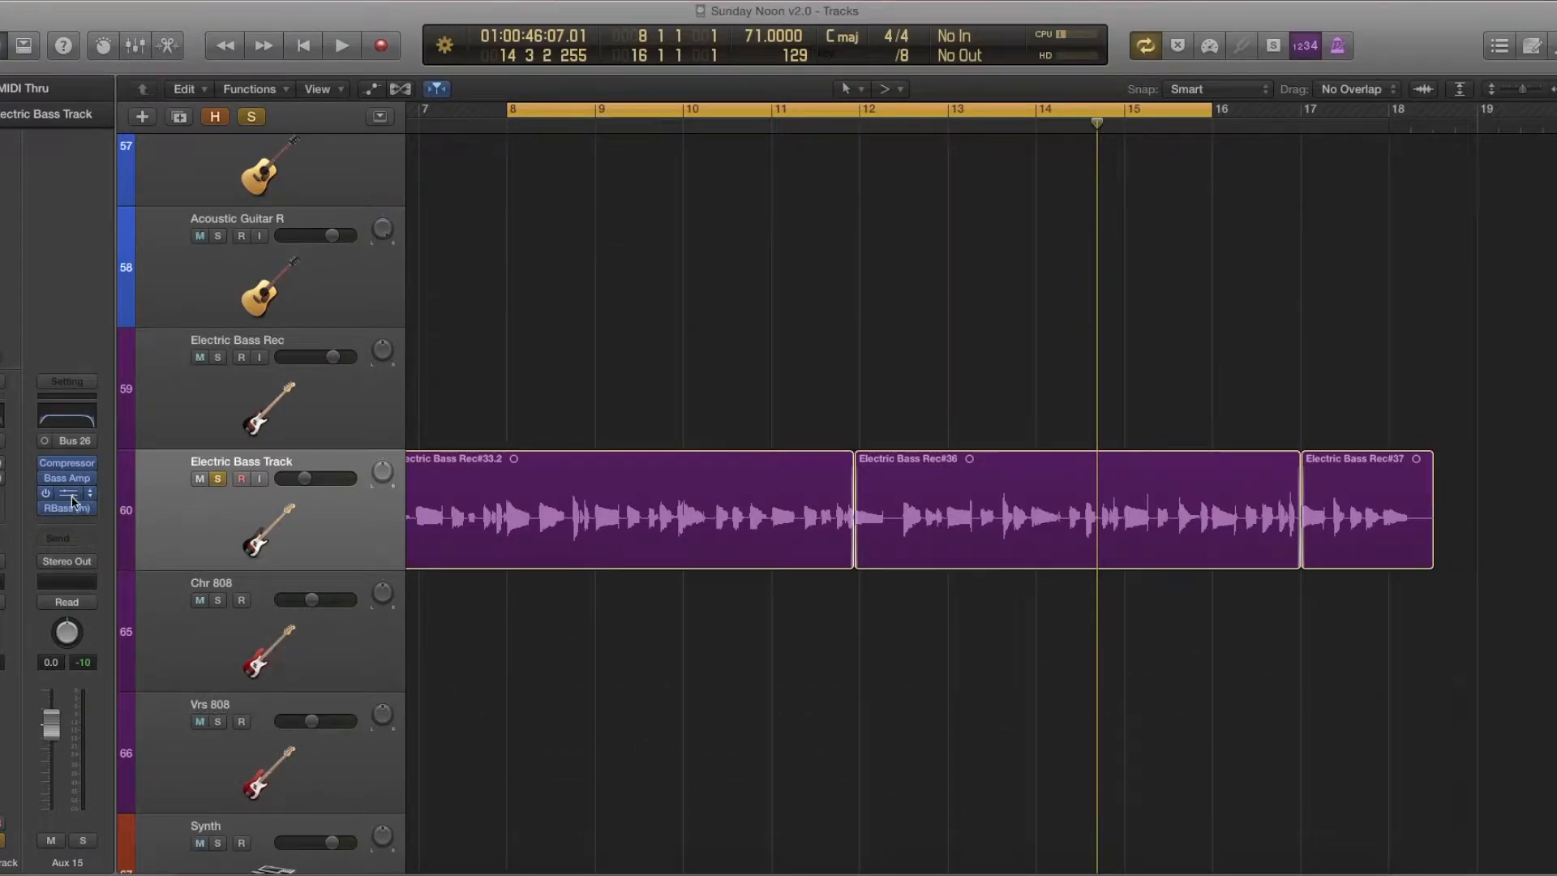
Step: Review the Channel EQ, RBass and Bass Amp Designer settings on the bass bus Aux 15
{"action": "left_click", "coordinate": [44, 423]}
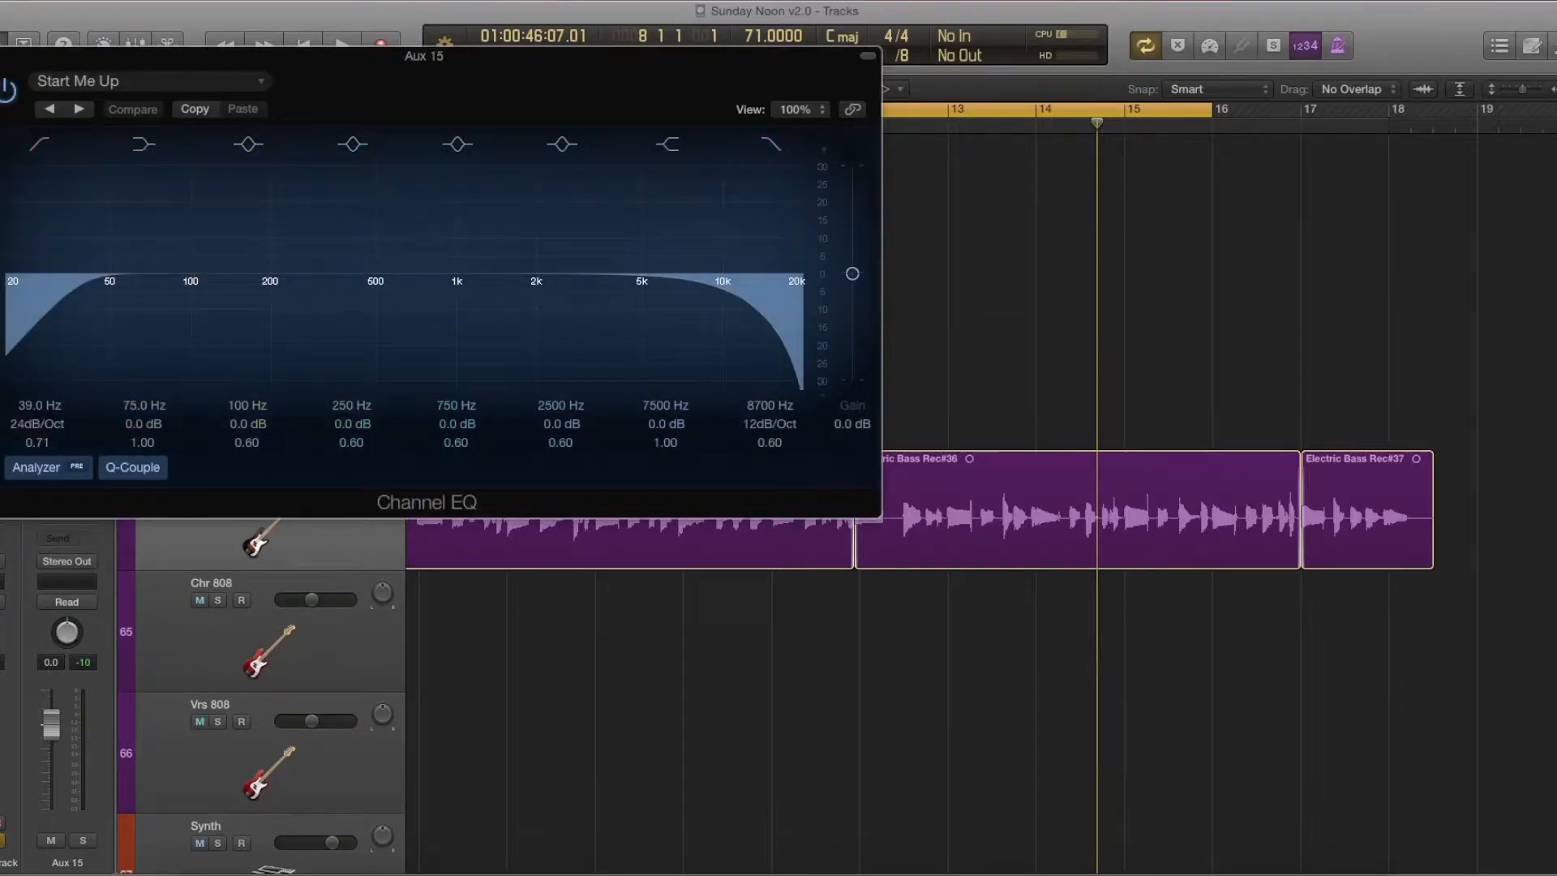
{"action": "left_click", "coordinate": [2, 56]}
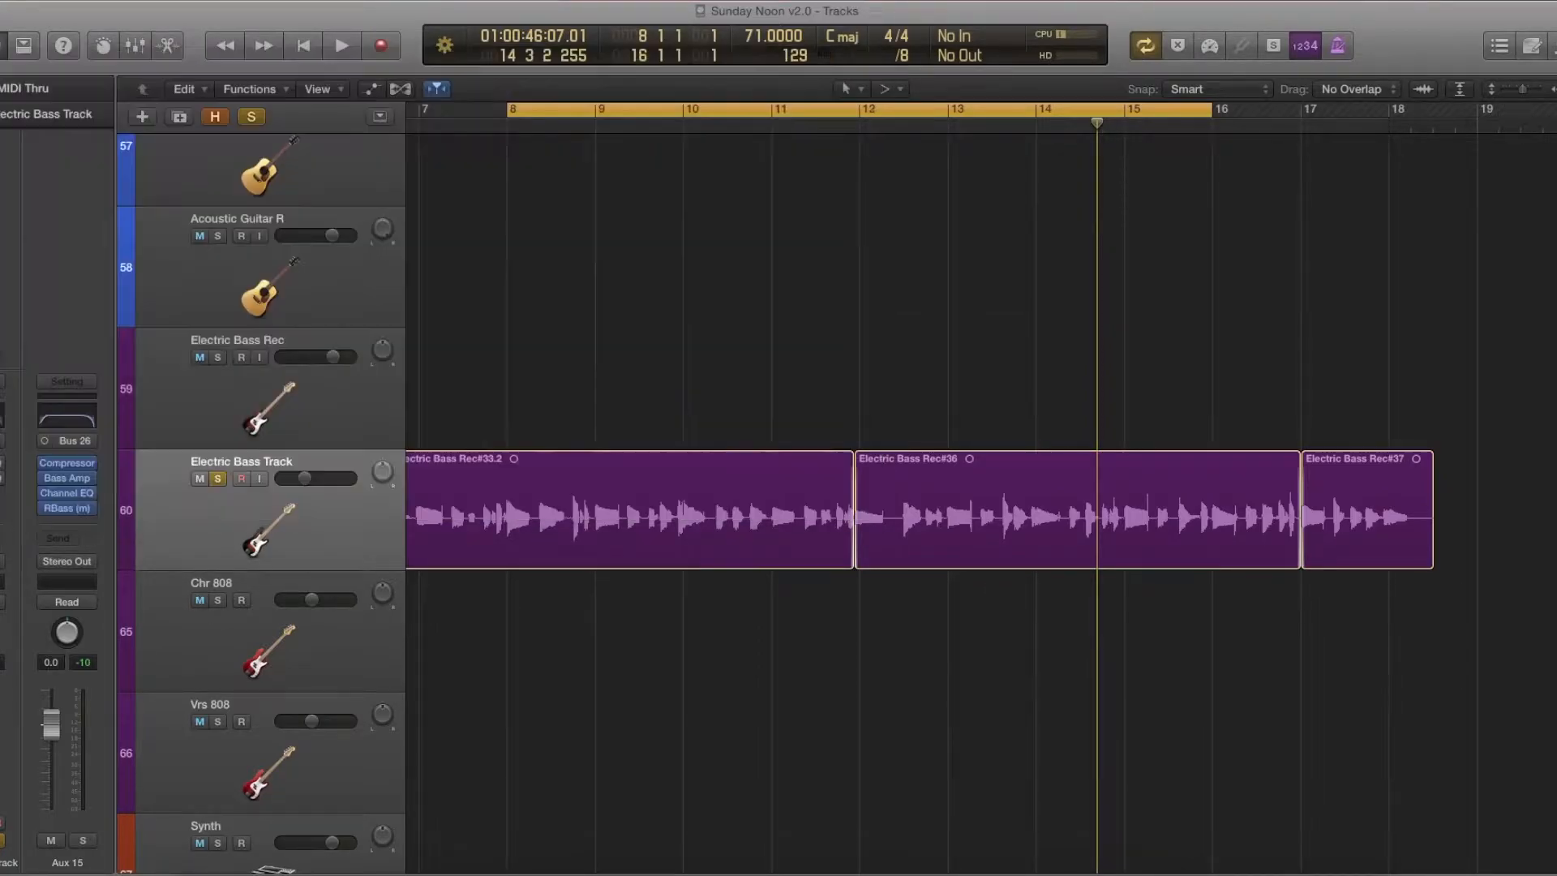
{"action": "left_click", "coordinate": [69, 509]}
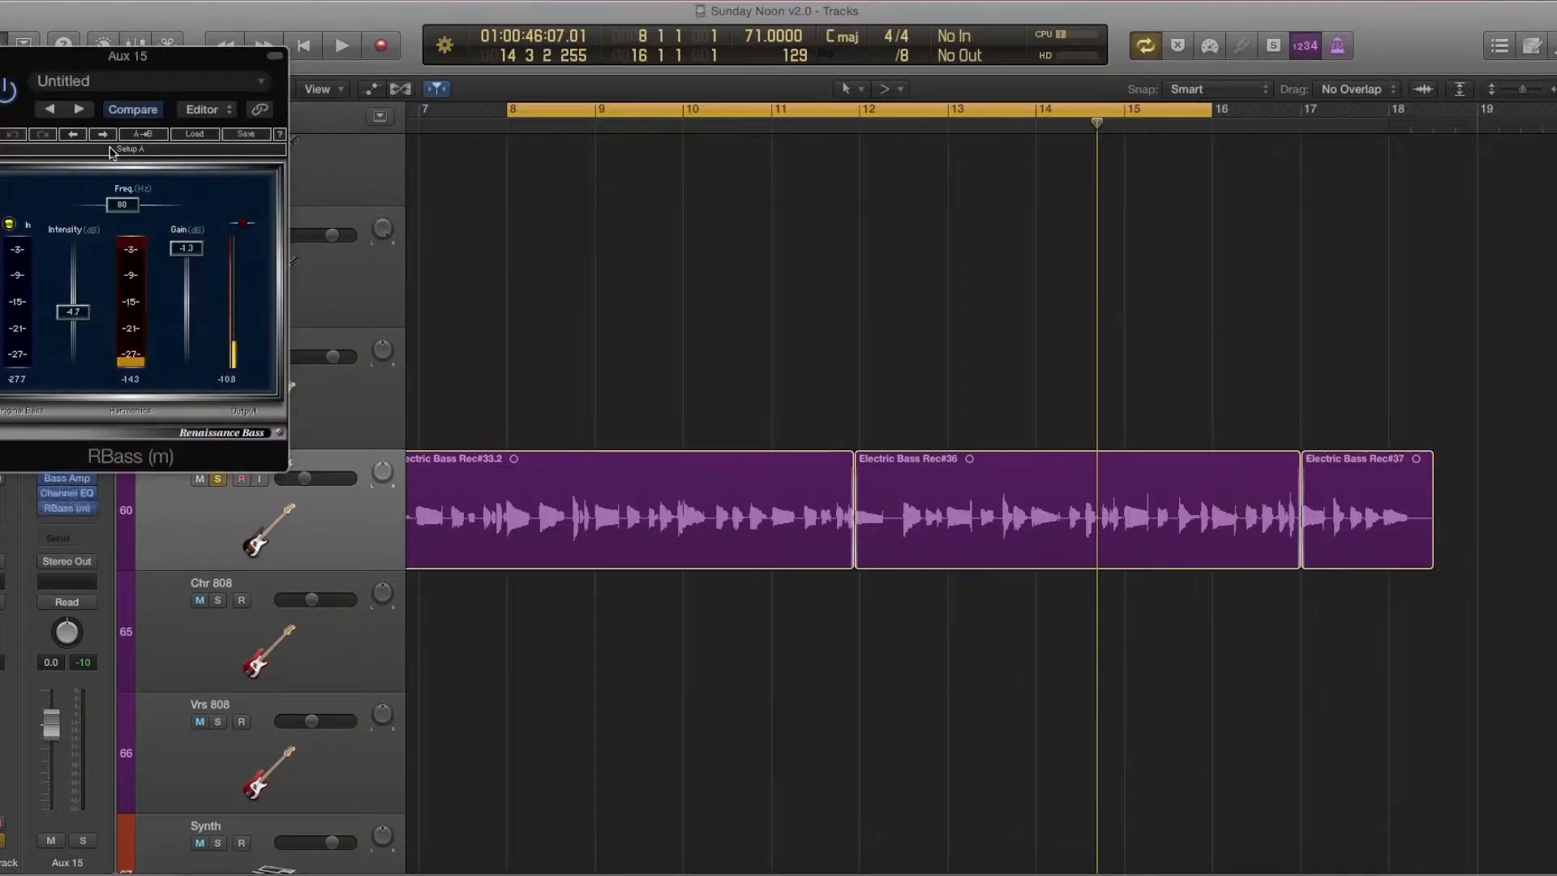
{"action": "left_click", "coordinate": [4, 57]}
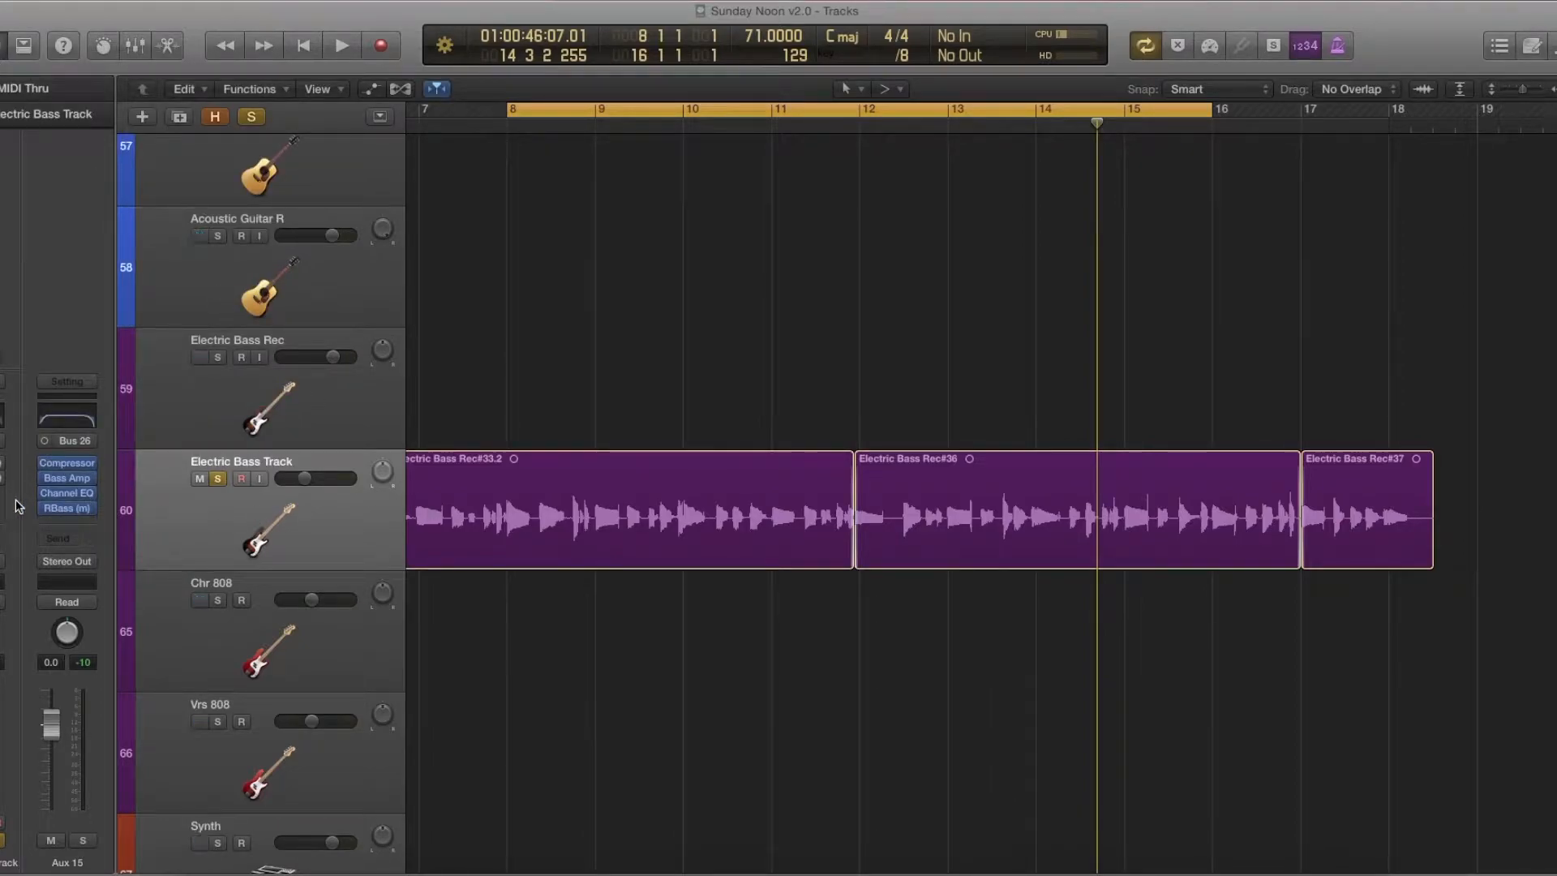
{"action": "left_click", "coordinate": [67, 477]}
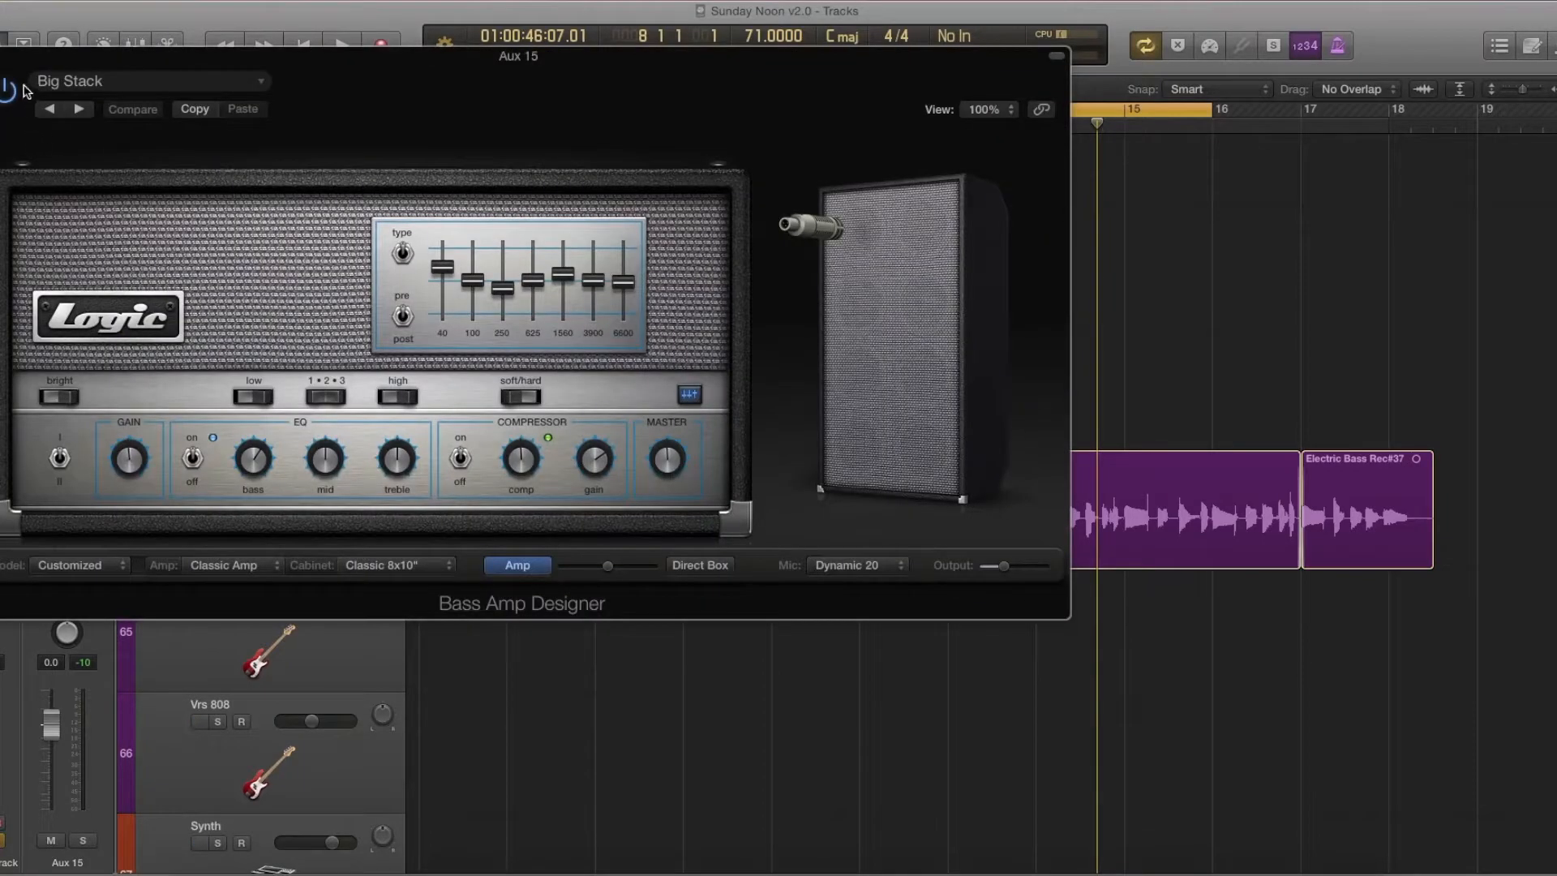
{"action": "left_click", "coordinate": [4, 58]}
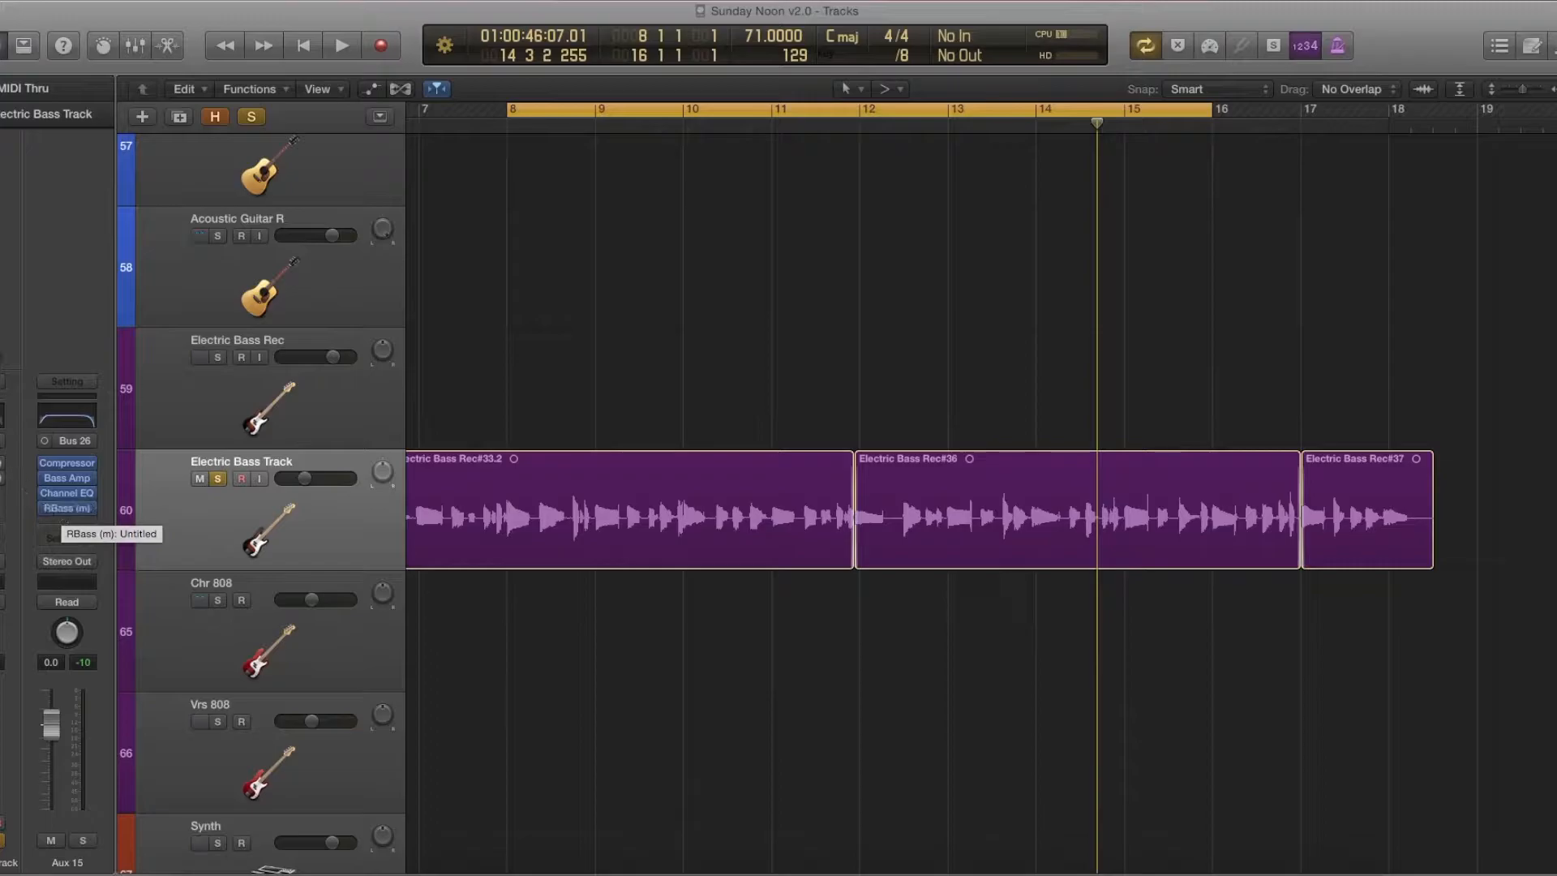
{"action": "left_click", "coordinate": [1437, 124]}
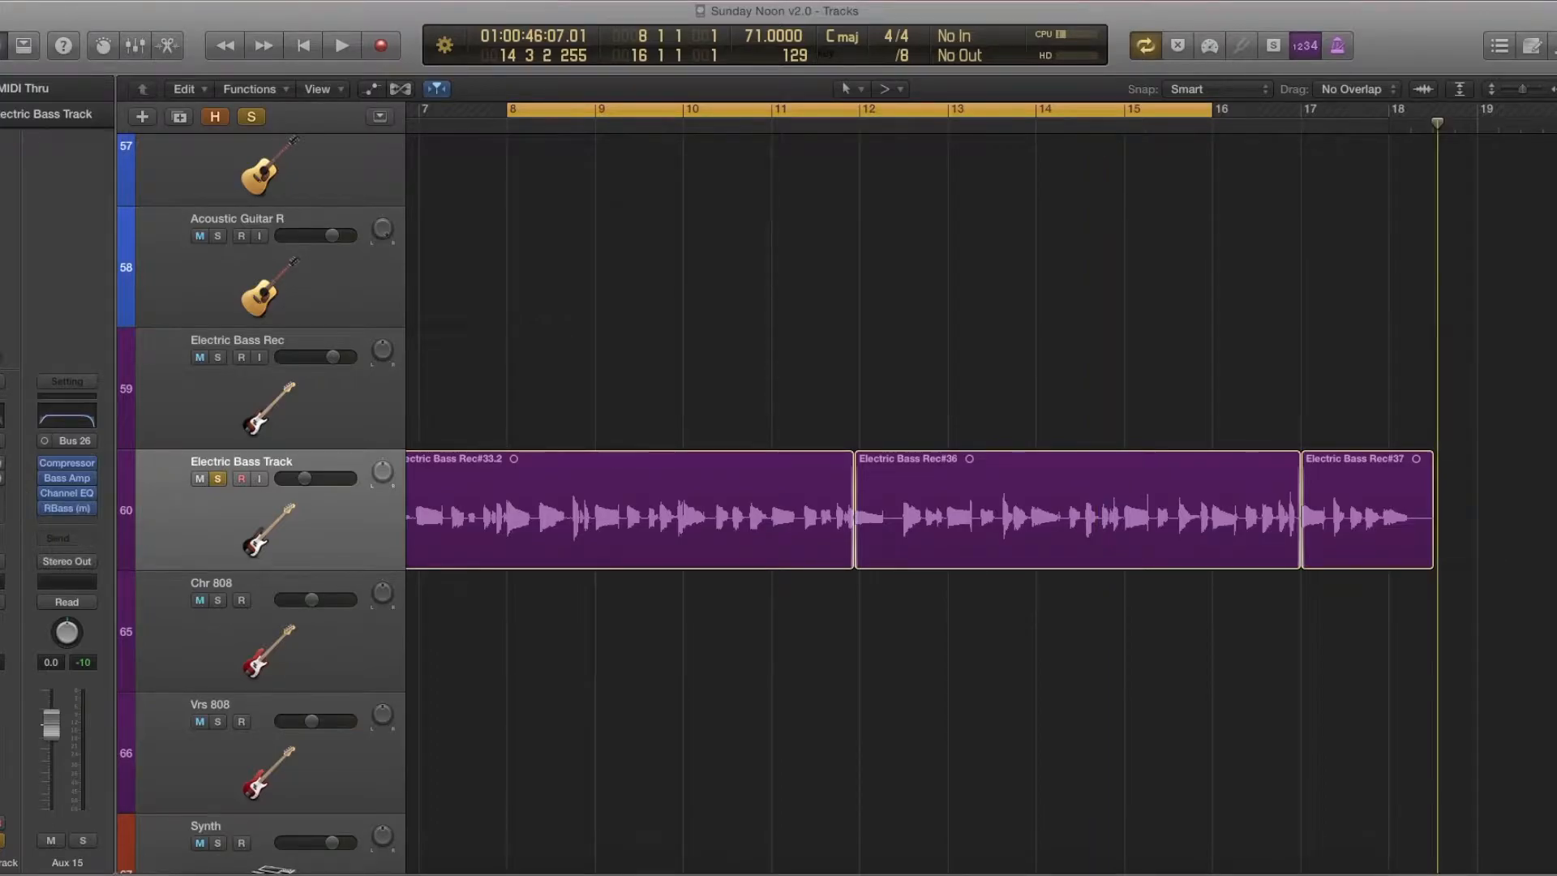
{"action": "key", "text": "y"}
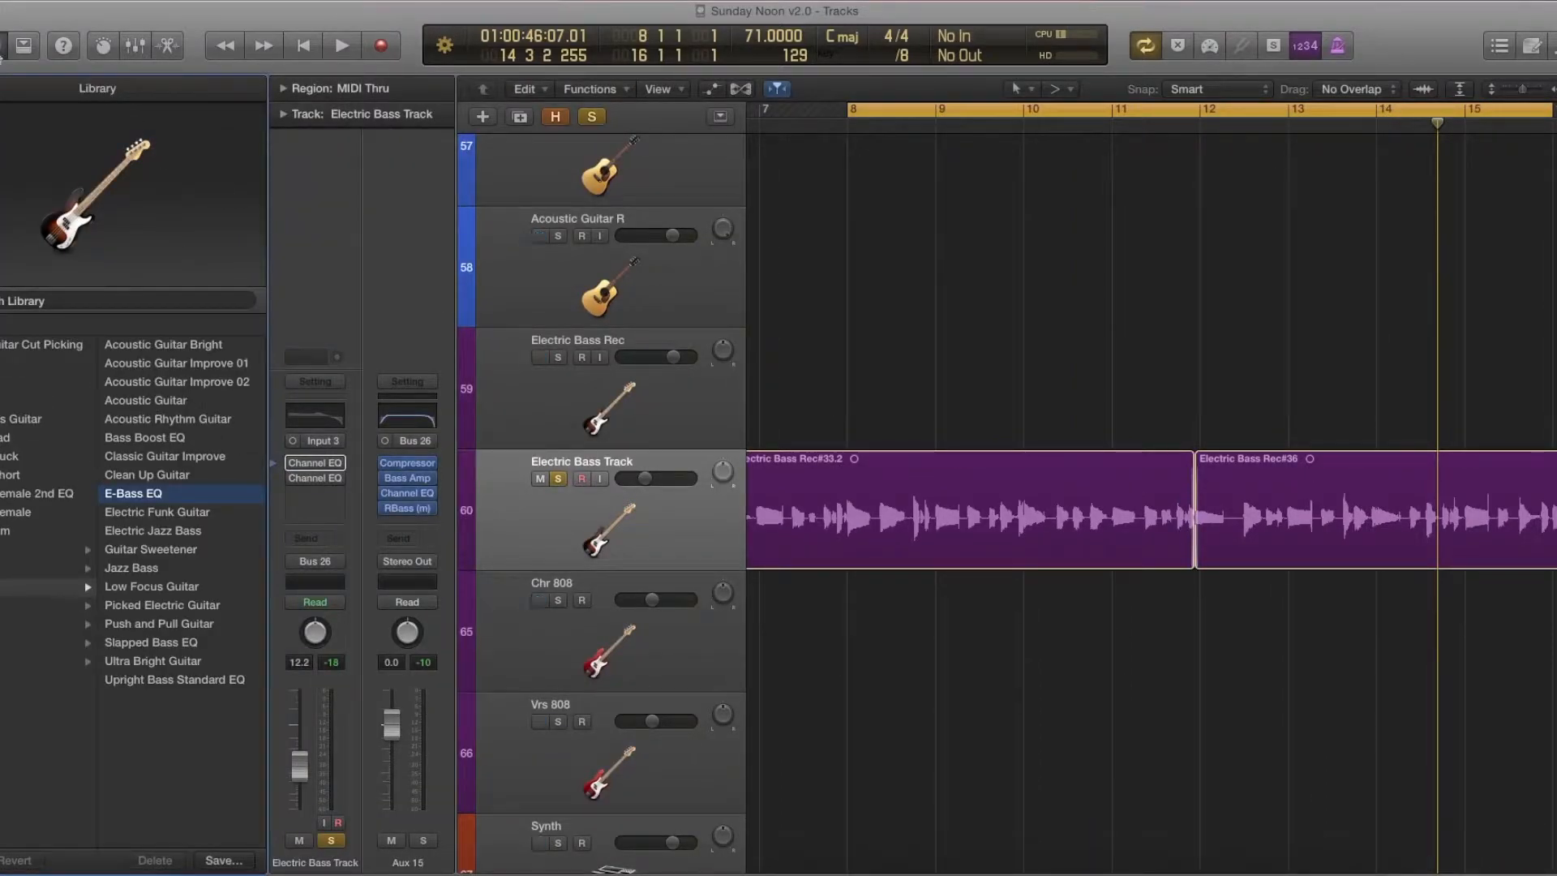
{"action": "key", "text": "y"}
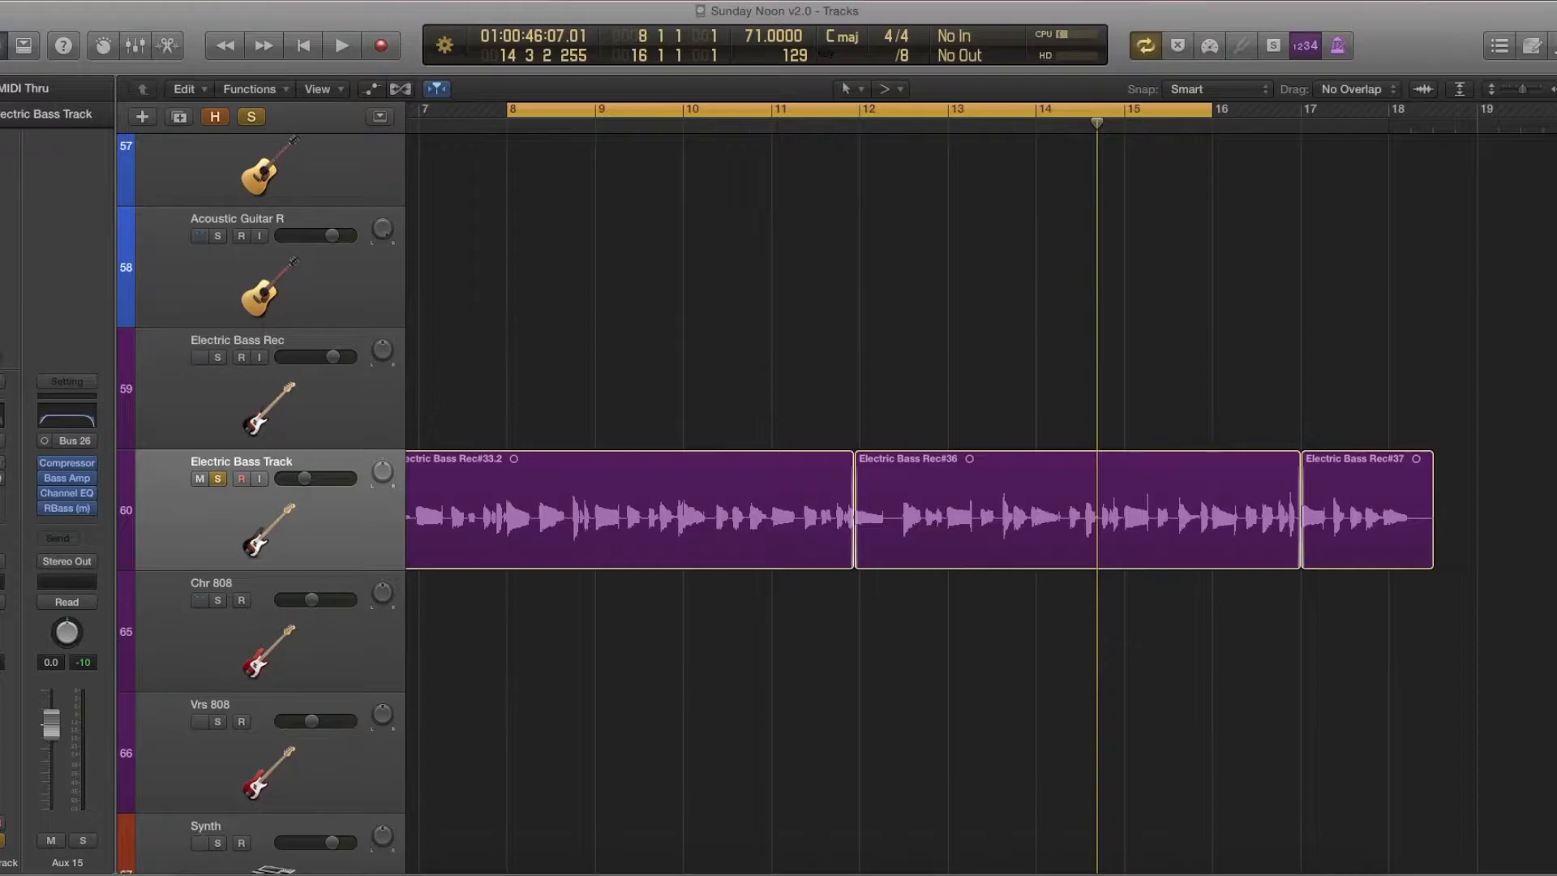
Step: Open the Electric Bass Track's second Channel EQ and load the E-Bass EQ preset from the Guitar category
{"action": "left_click", "coordinate": [2, 416]}
{"action": "left_click_drag", "start_coordinate": [481, 63], "coordinate": [935, 254]}
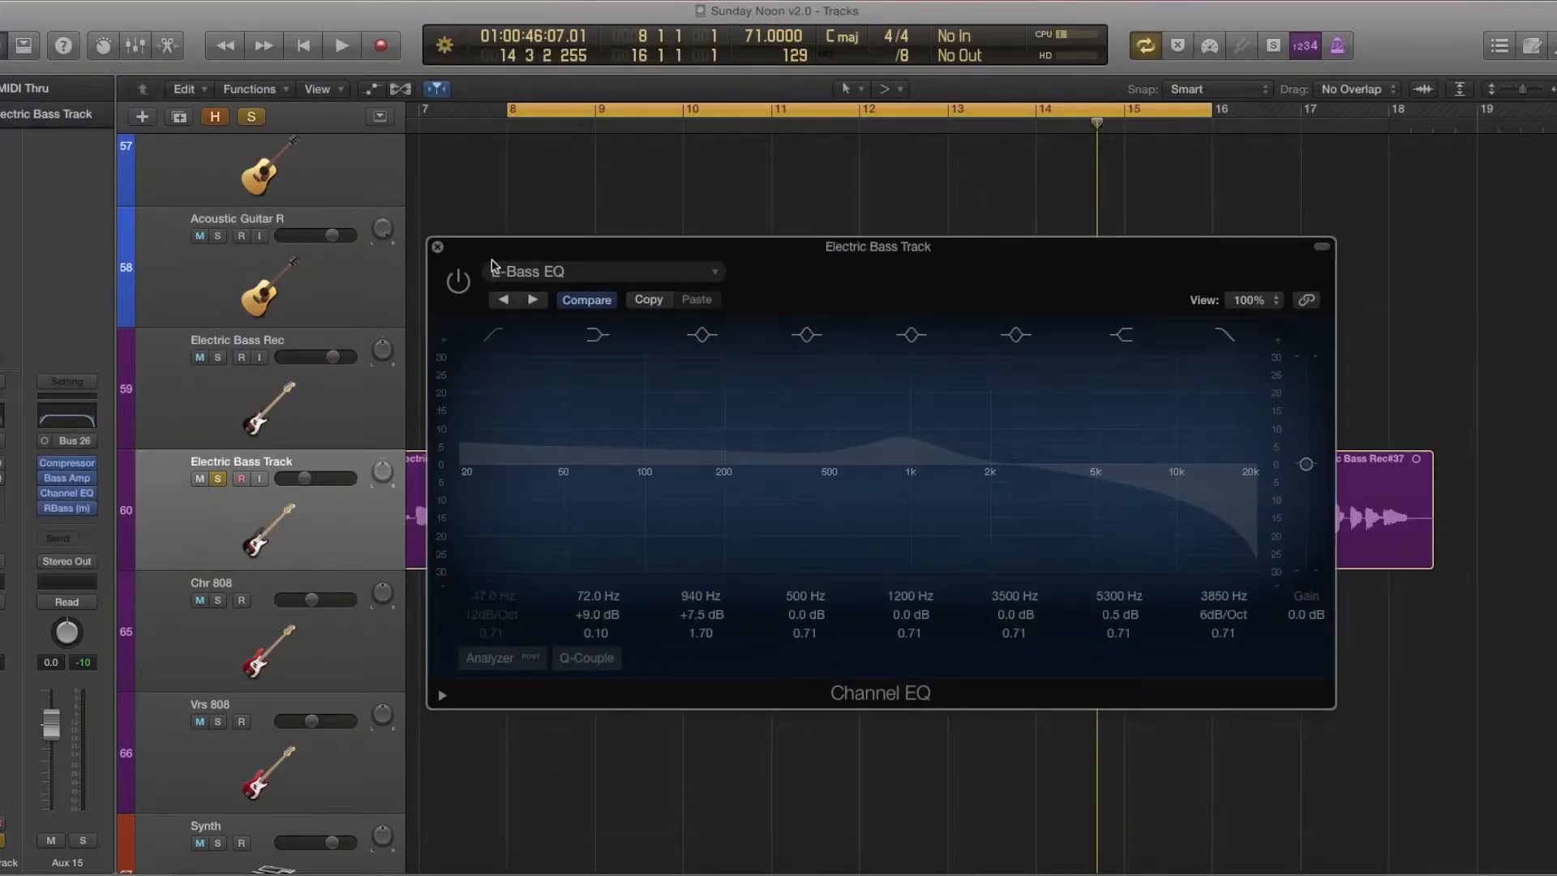
{"action": "left_click", "coordinate": [527, 280]}
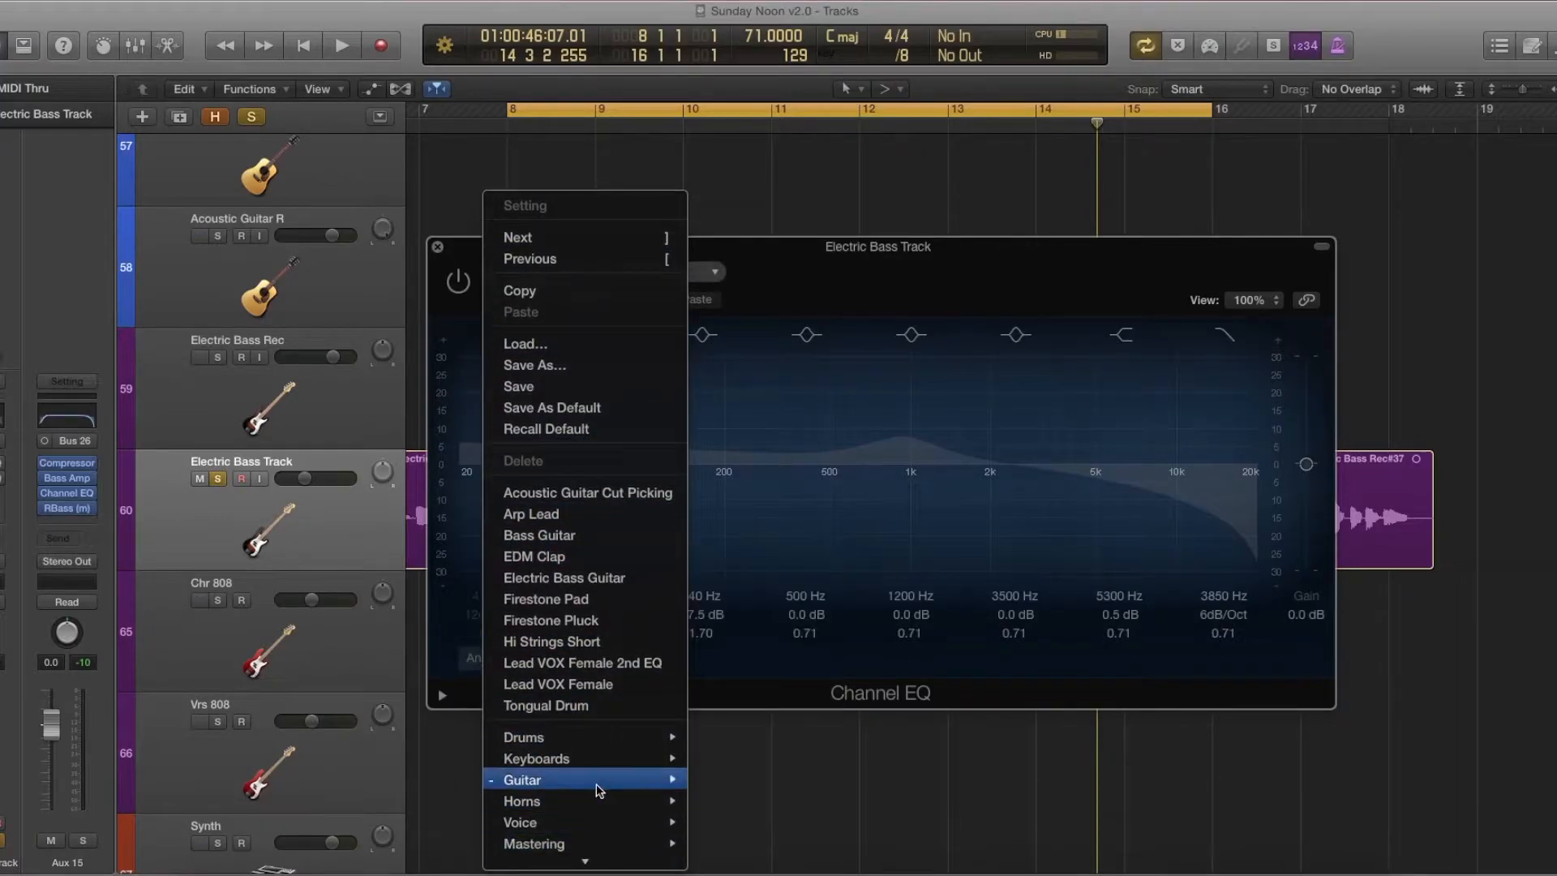
{"action": "mouse_move", "coordinate": [600, 780]}
{"action": "left_click", "coordinate": [754, 646]}
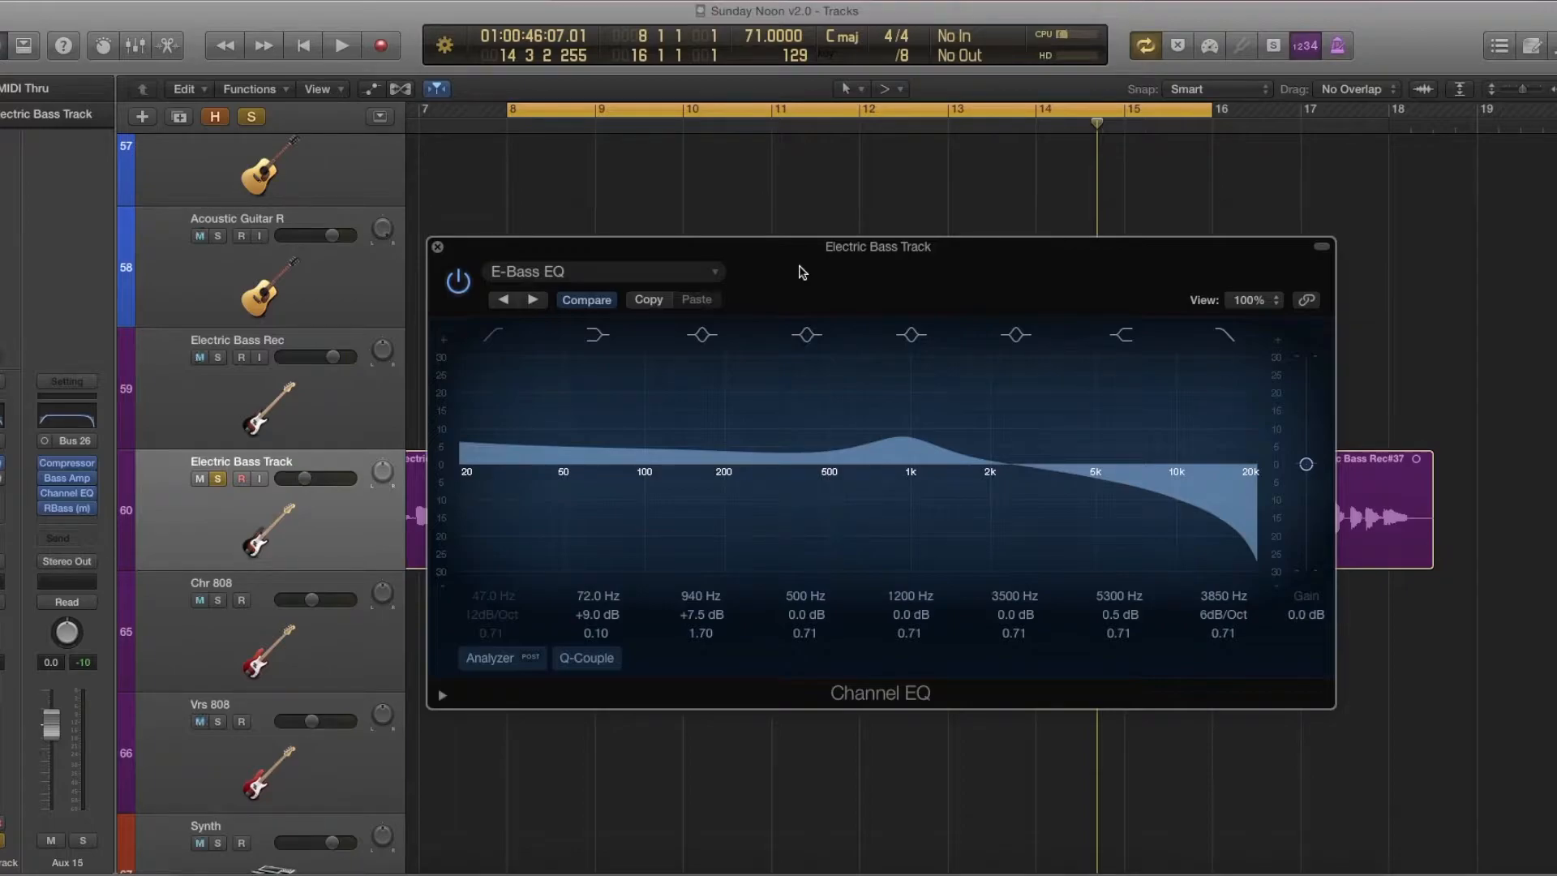
Step: Compare the looped bass with the E-Bass EQ bypassed and enabled during playback
{"action": "left_click", "coordinate": [458, 282]}
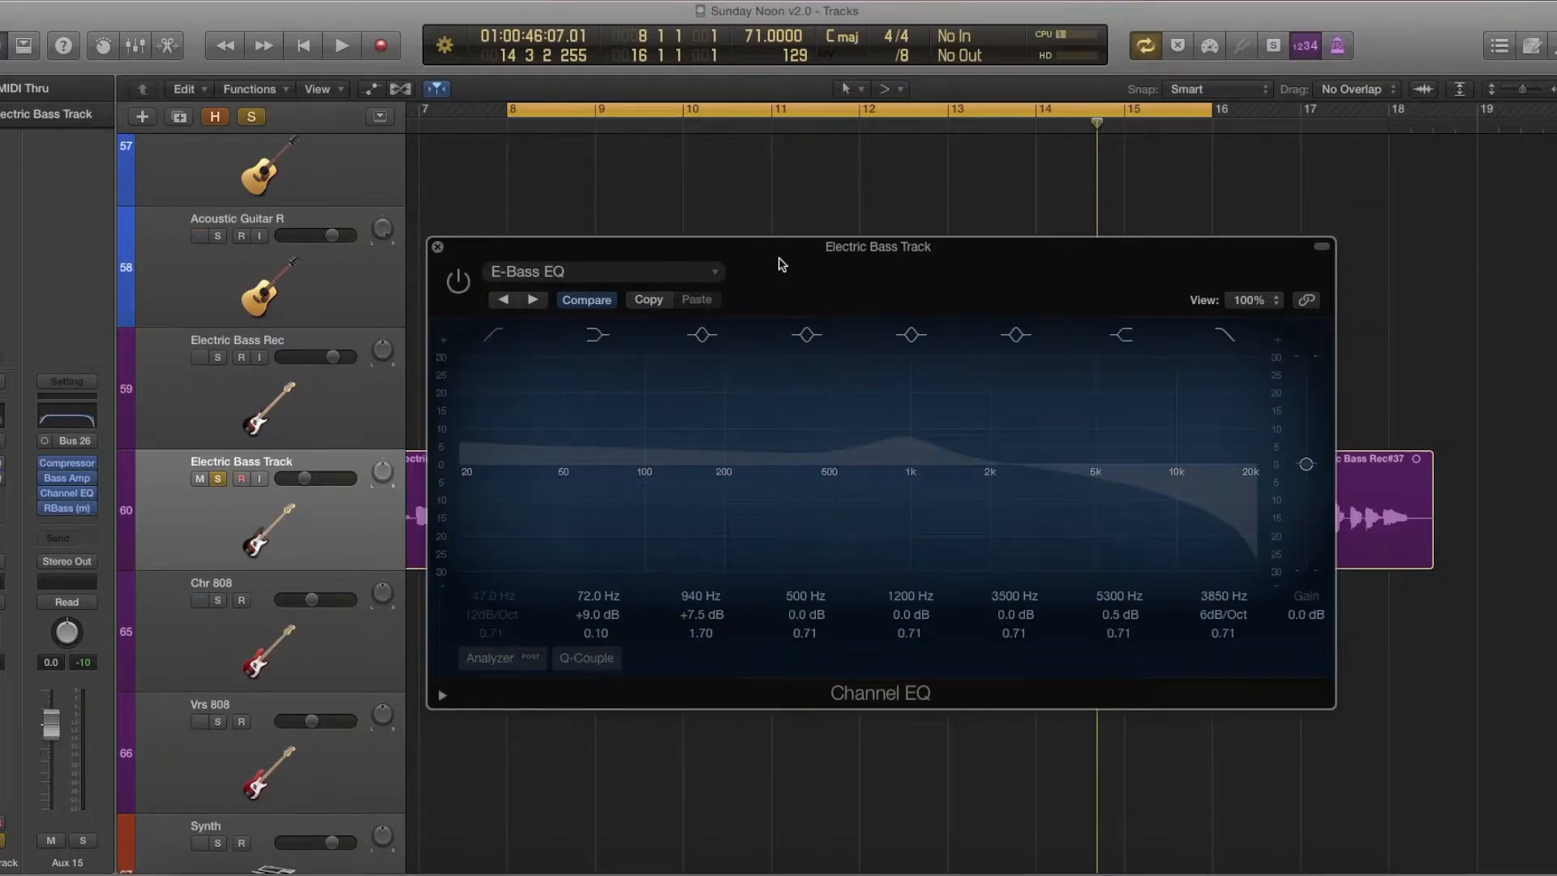
{"action": "key", "text": "space"}
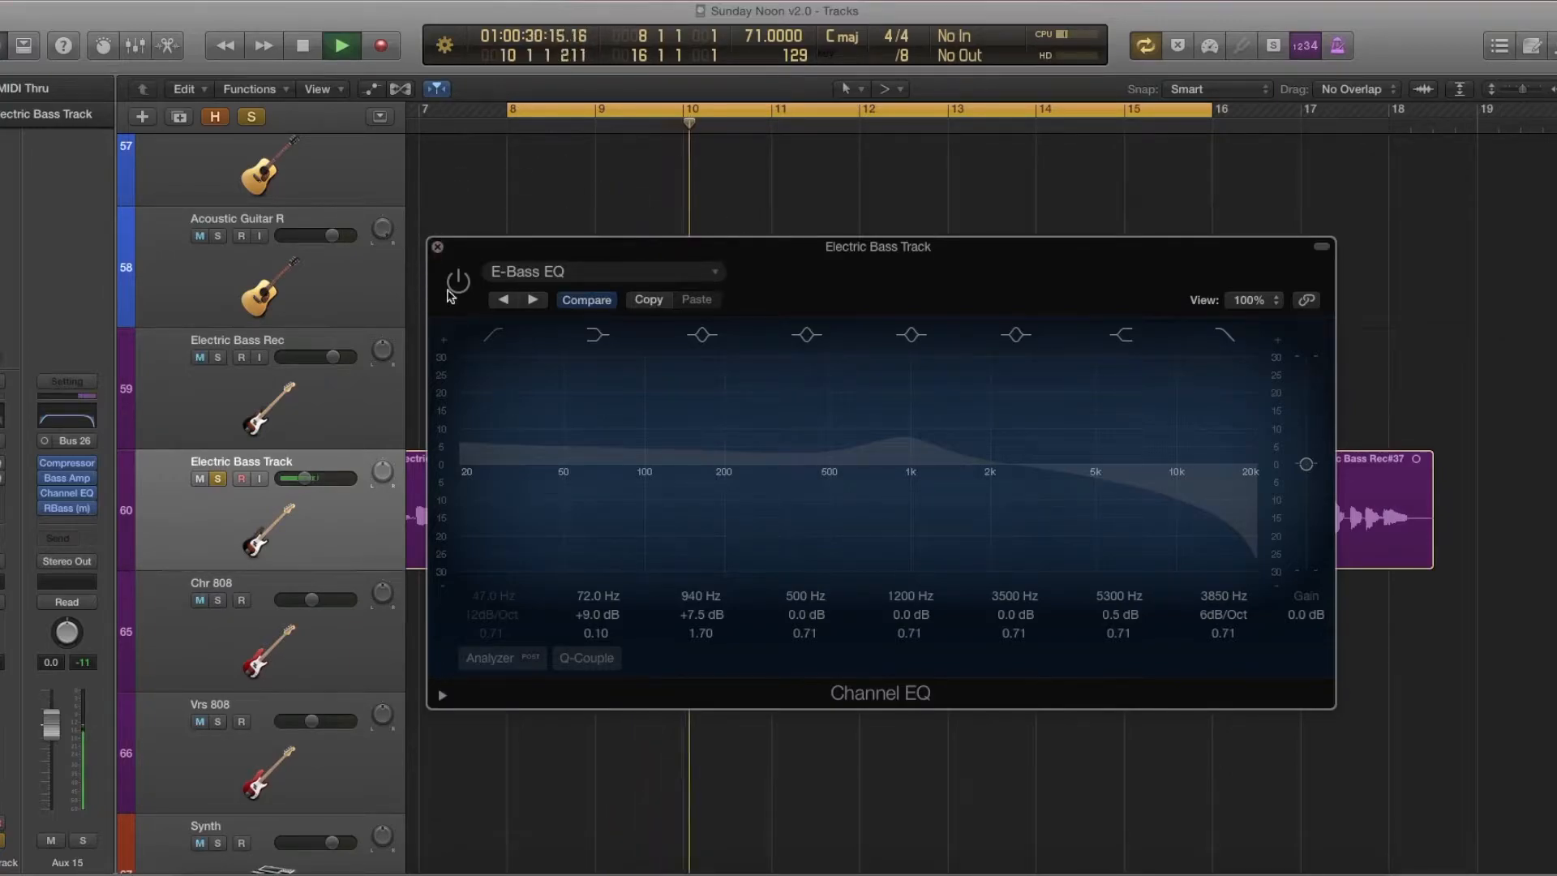
{"action": "left_click", "coordinate": [459, 281]}
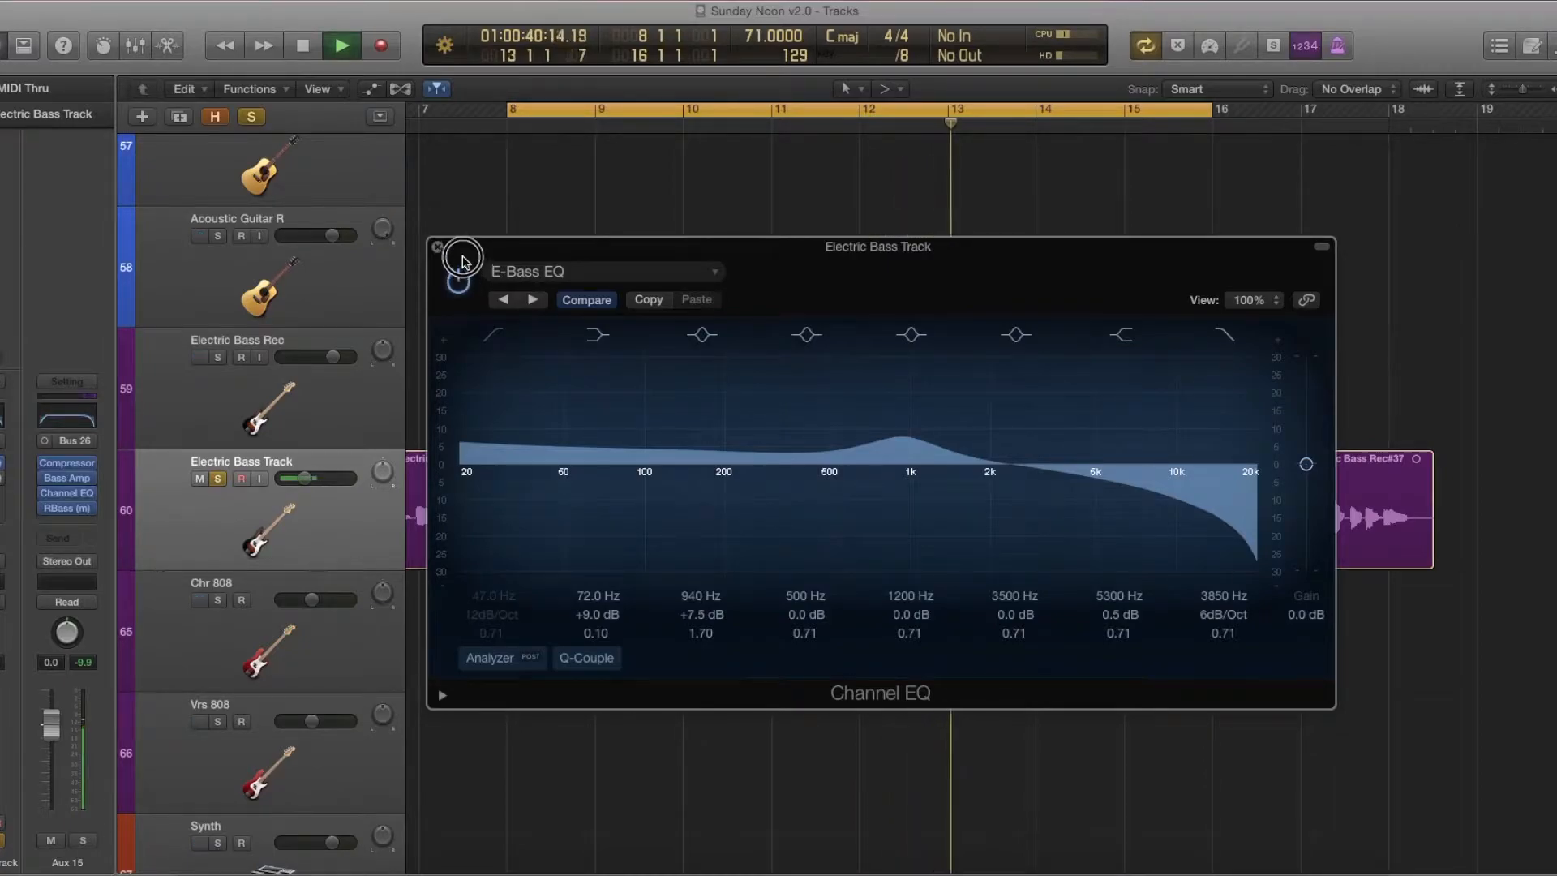
{"action": "key", "text": "space"}
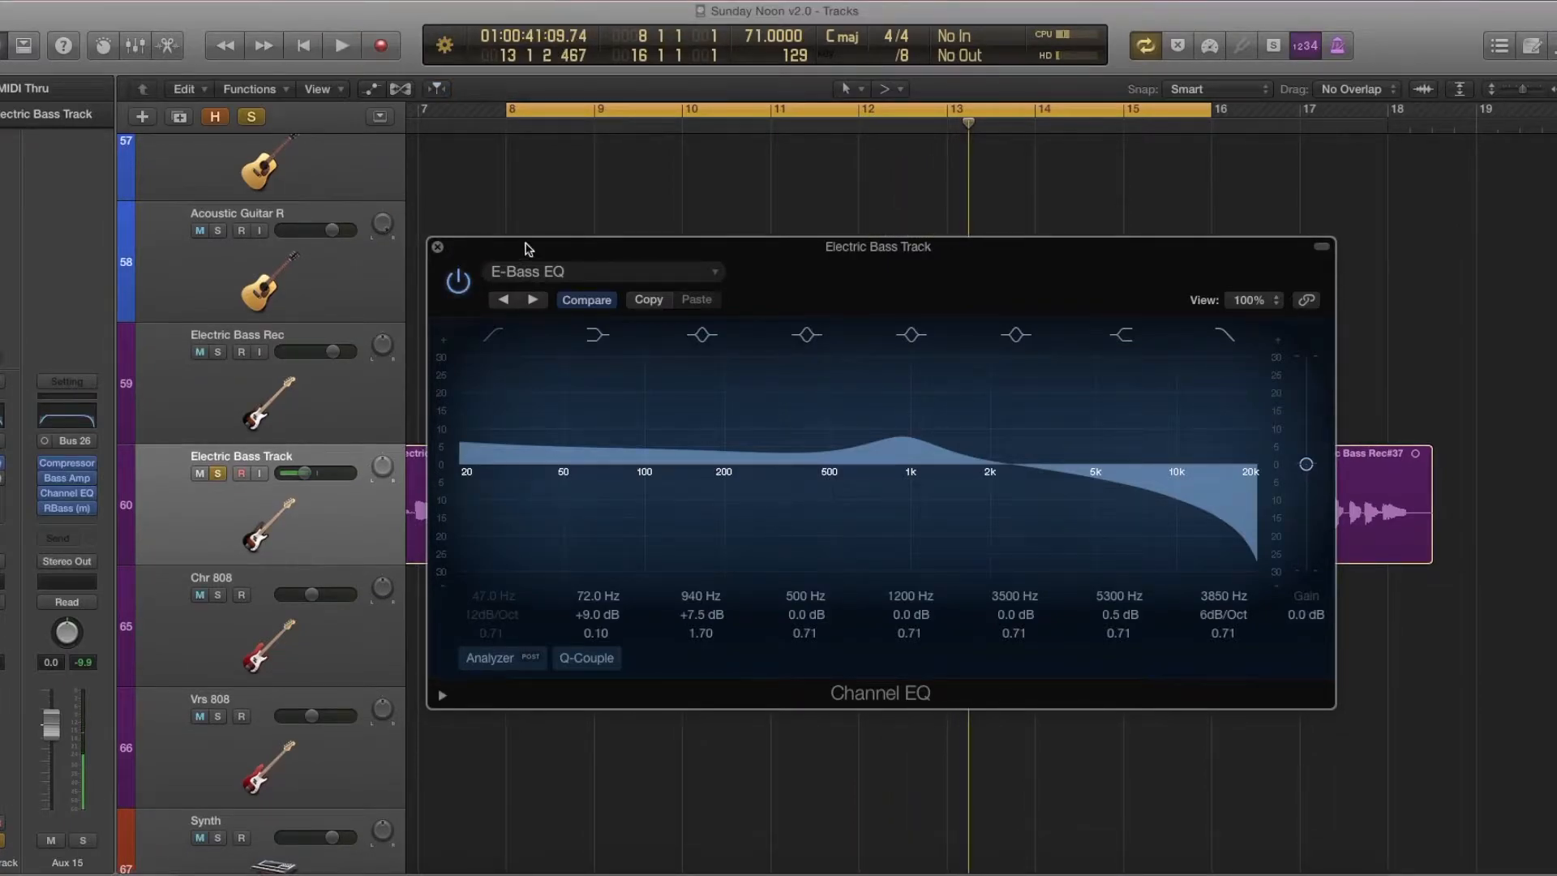
Step: Bypass the E-Bass EQ on the Electric Bass Track and close its window
{"action": "left_click_drag", "start_coordinate": [784, 269], "coordinate": [820, 132]}
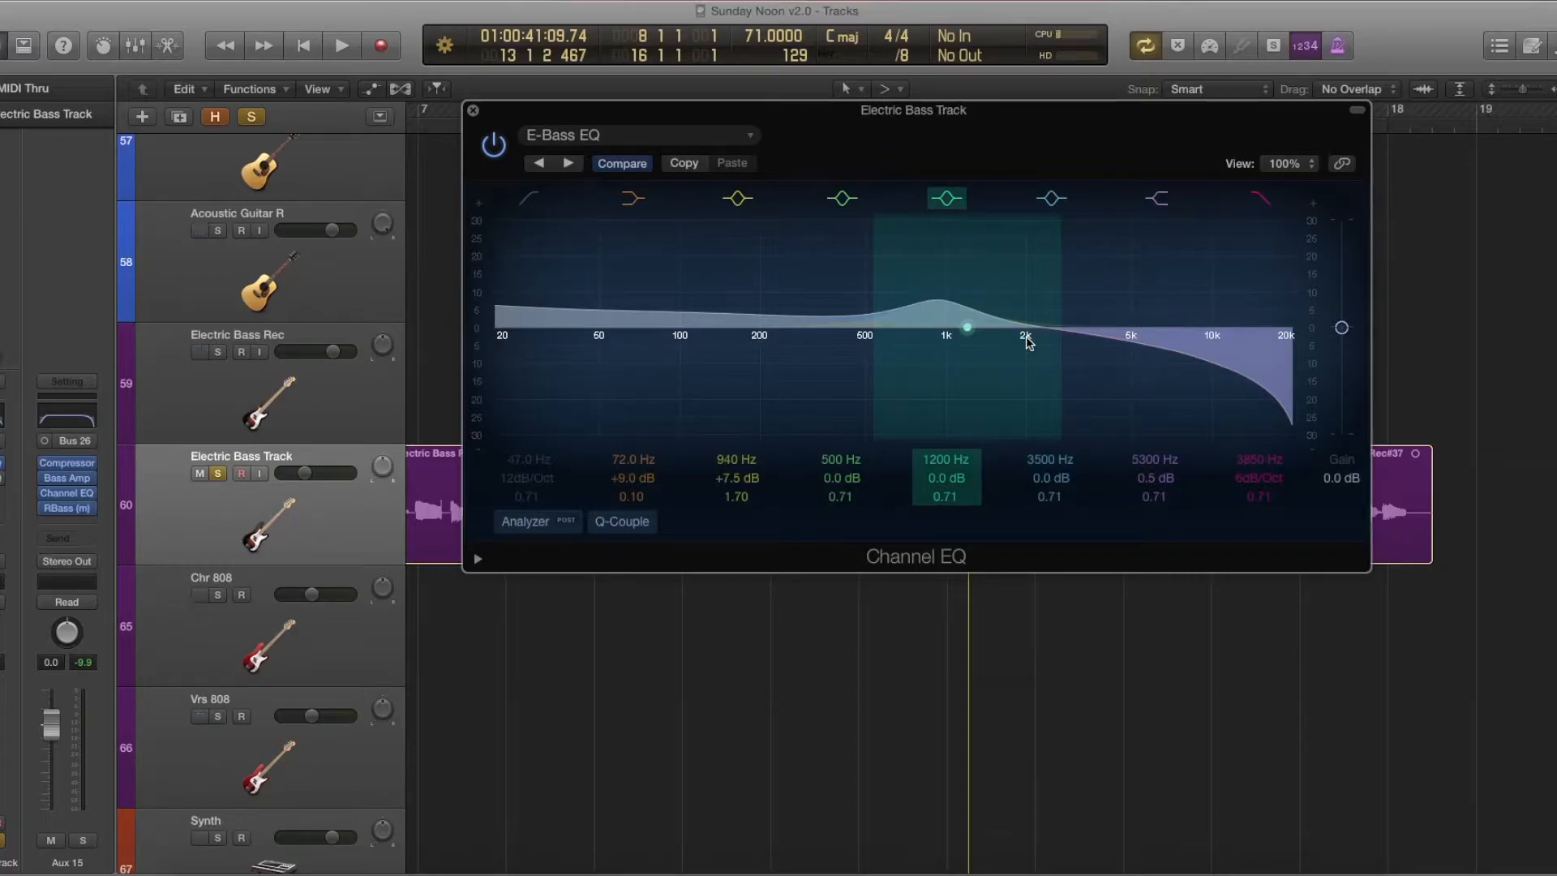
{"action": "left_click", "coordinate": [490, 143]}
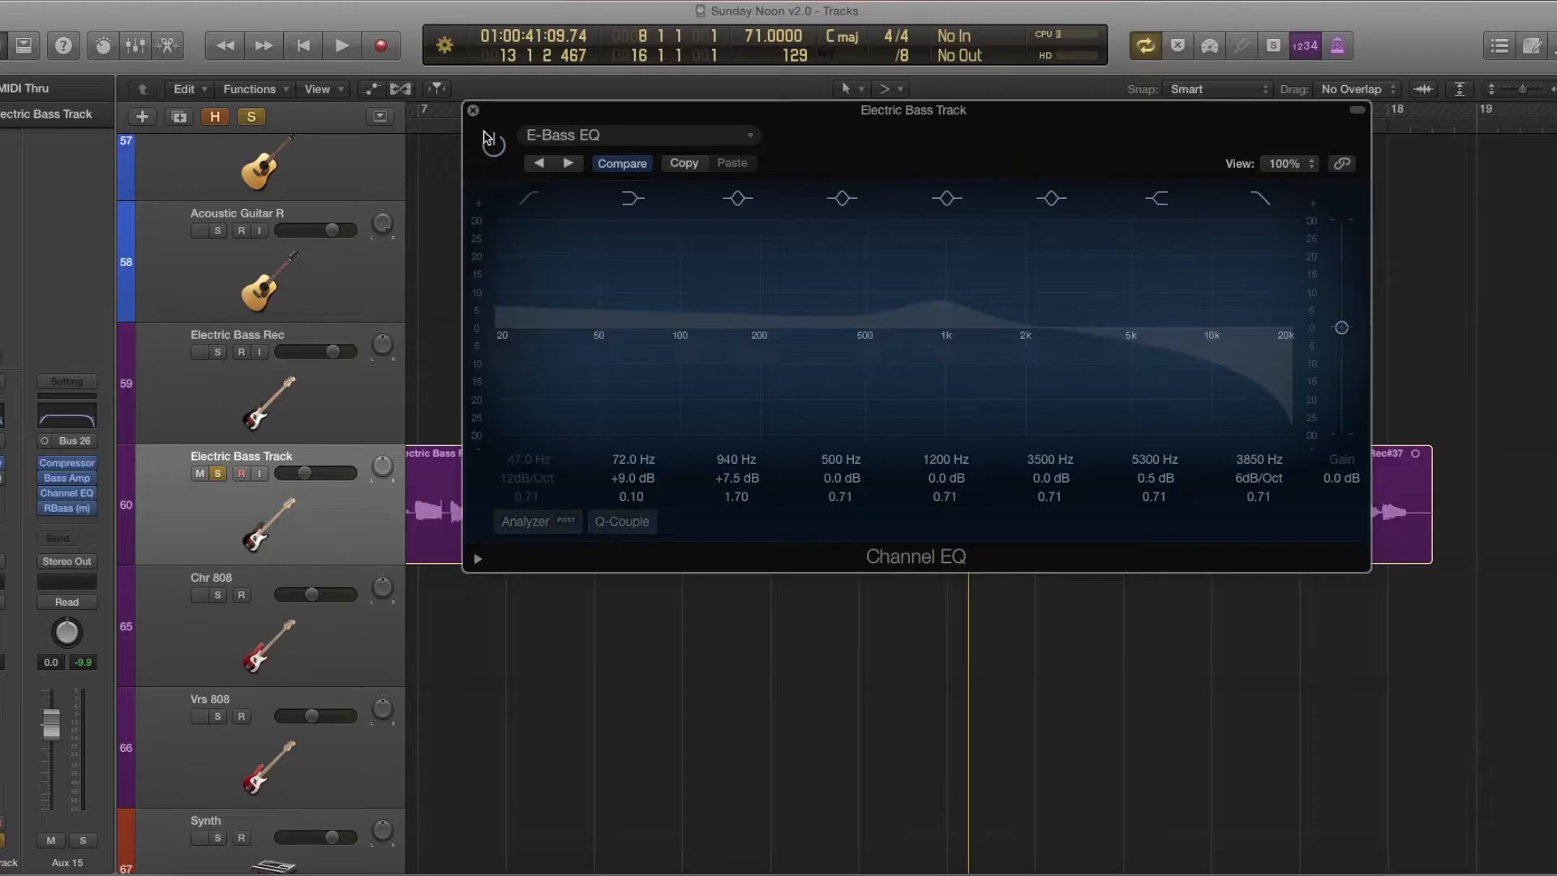
{"action": "left_click", "coordinate": [472, 111]}
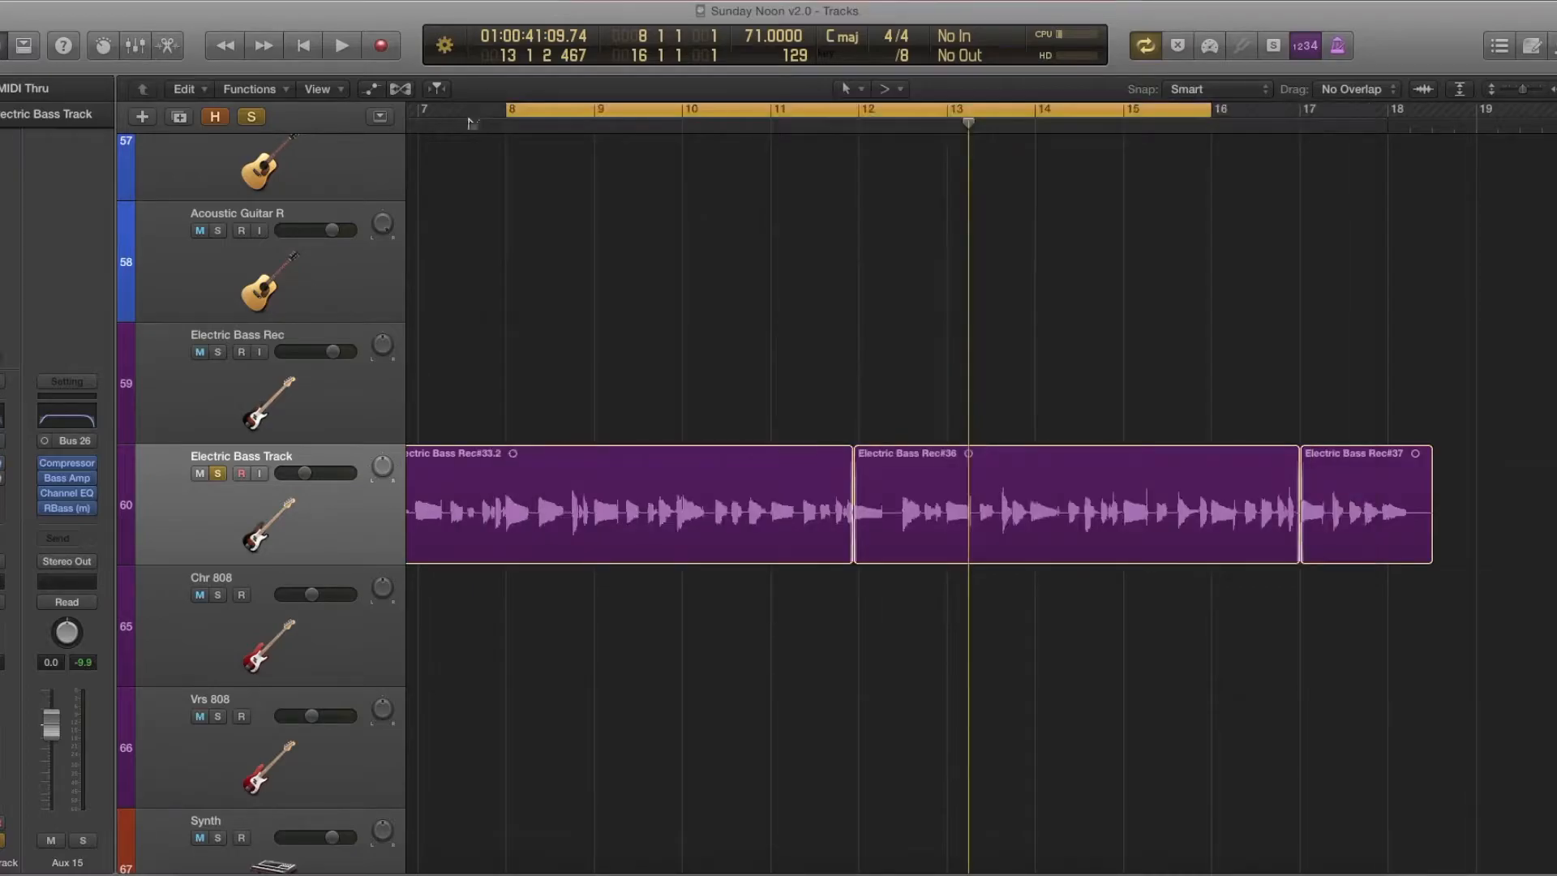
Step: Enable the Electric Bass Track's Factory Default Channel EQ with a 40 Hz low cut, Q 0.64, and the pre-EQ analyzer during loop playback
{"action": "left_click", "coordinate": [3, 462]}
{"action": "left_click_drag", "start_coordinate": [1117, 219], "coordinate": [1083, 169]}
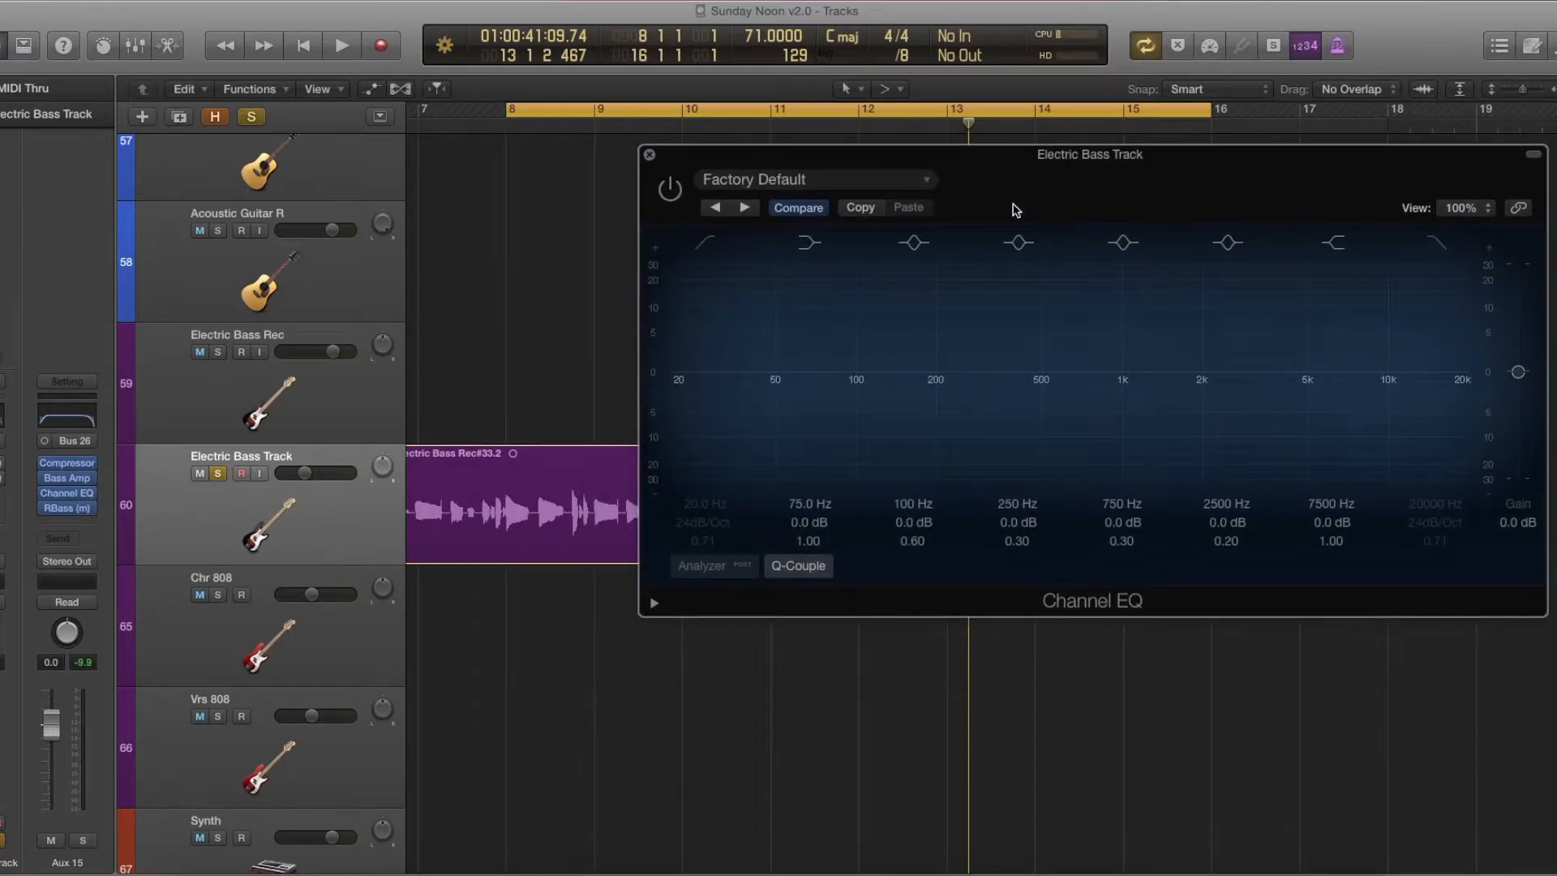
{"action": "left_click", "coordinate": [705, 243]}
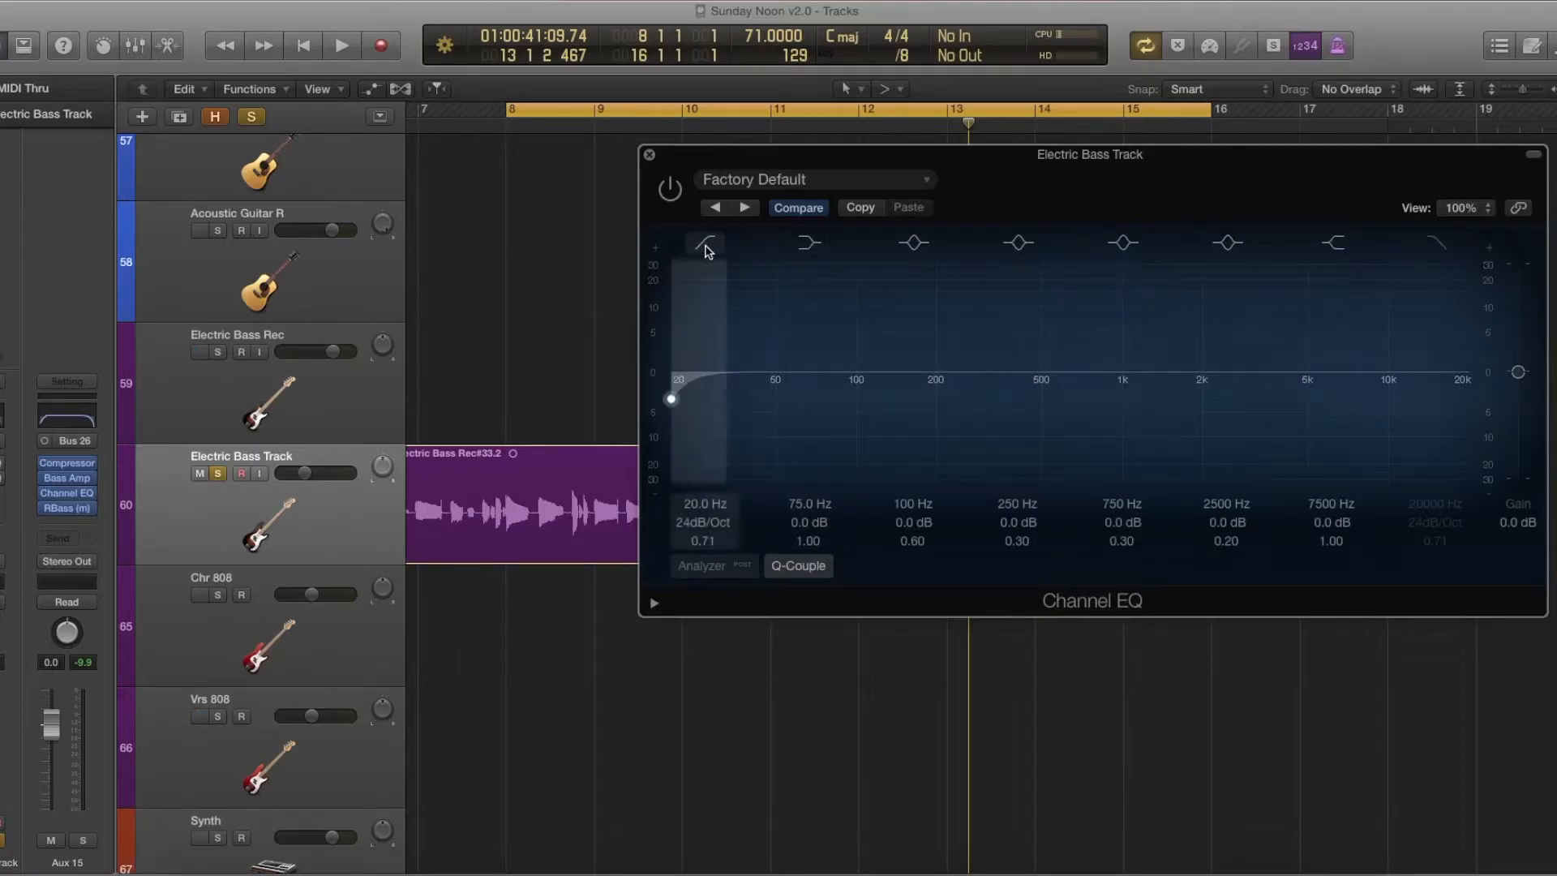
{"action": "left_click", "coordinate": [669, 188]}
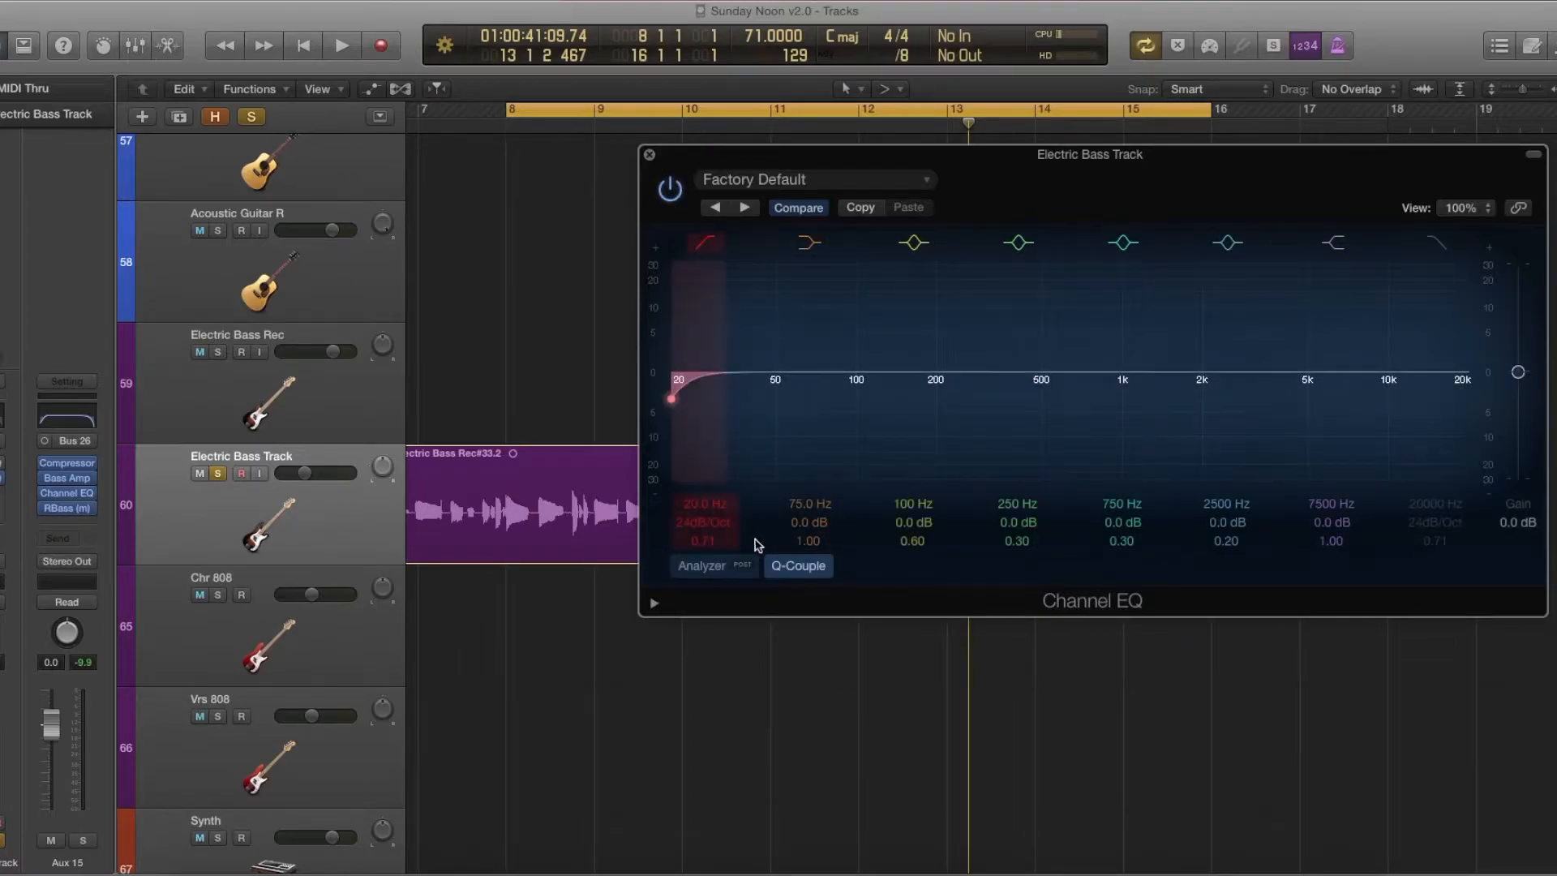
{"action": "left_click", "coordinate": [707, 571]}
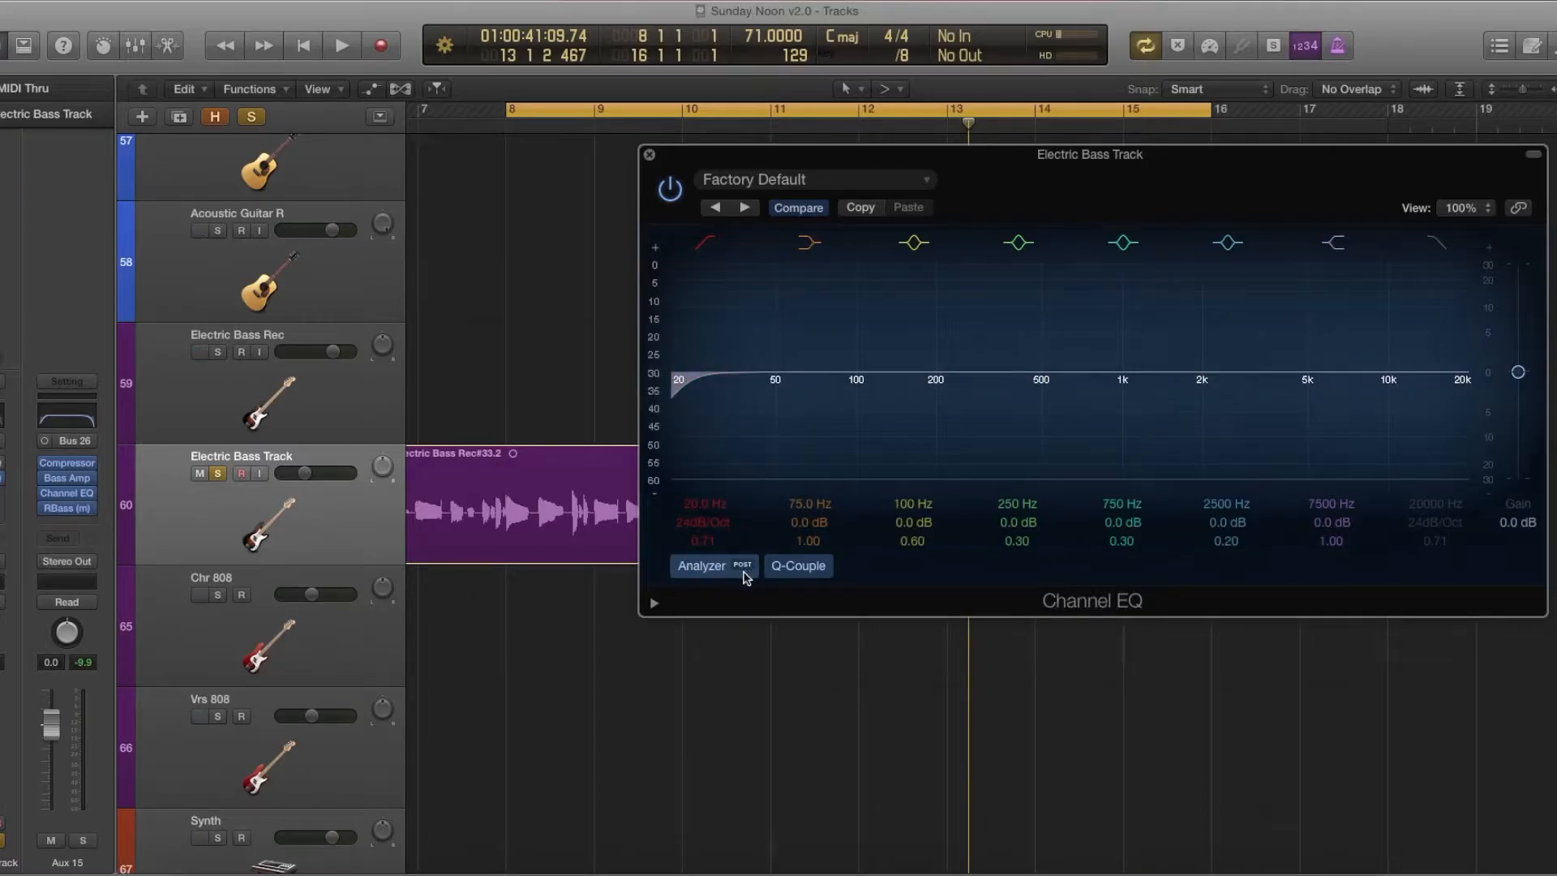
{"action": "key", "text": "space"}
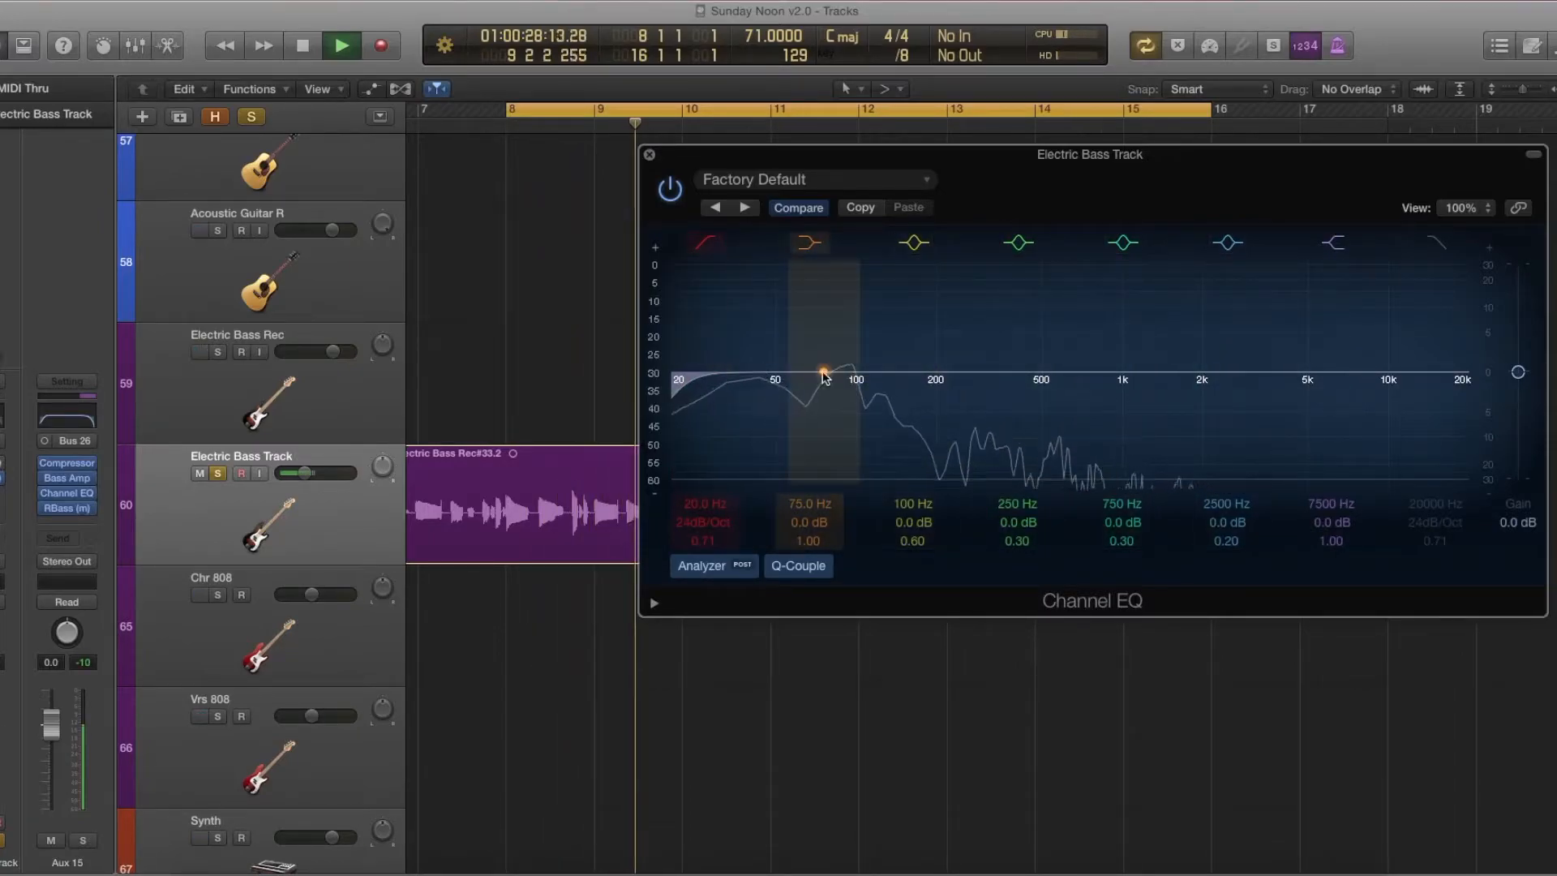
{"action": "left_click", "coordinate": [742, 565]}
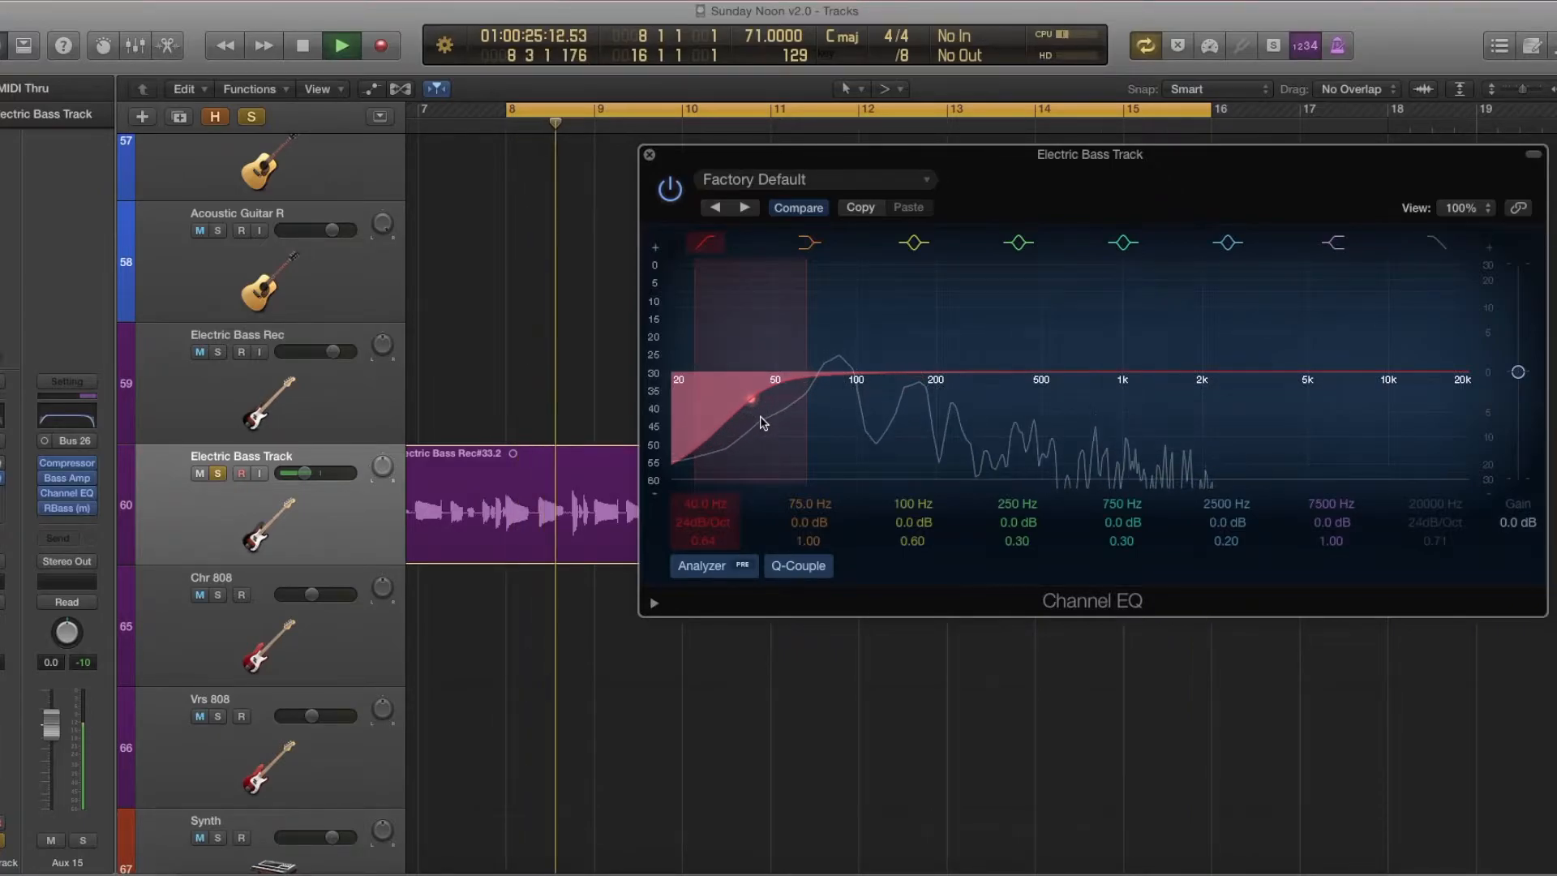
Step: Fine-tune the low cut to 41.5 Hz and turn off the 75 Hz low-shelf band
{"action": "left_click_drag", "start_coordinate": [1231, 158], "coordinate": [990, 235]}
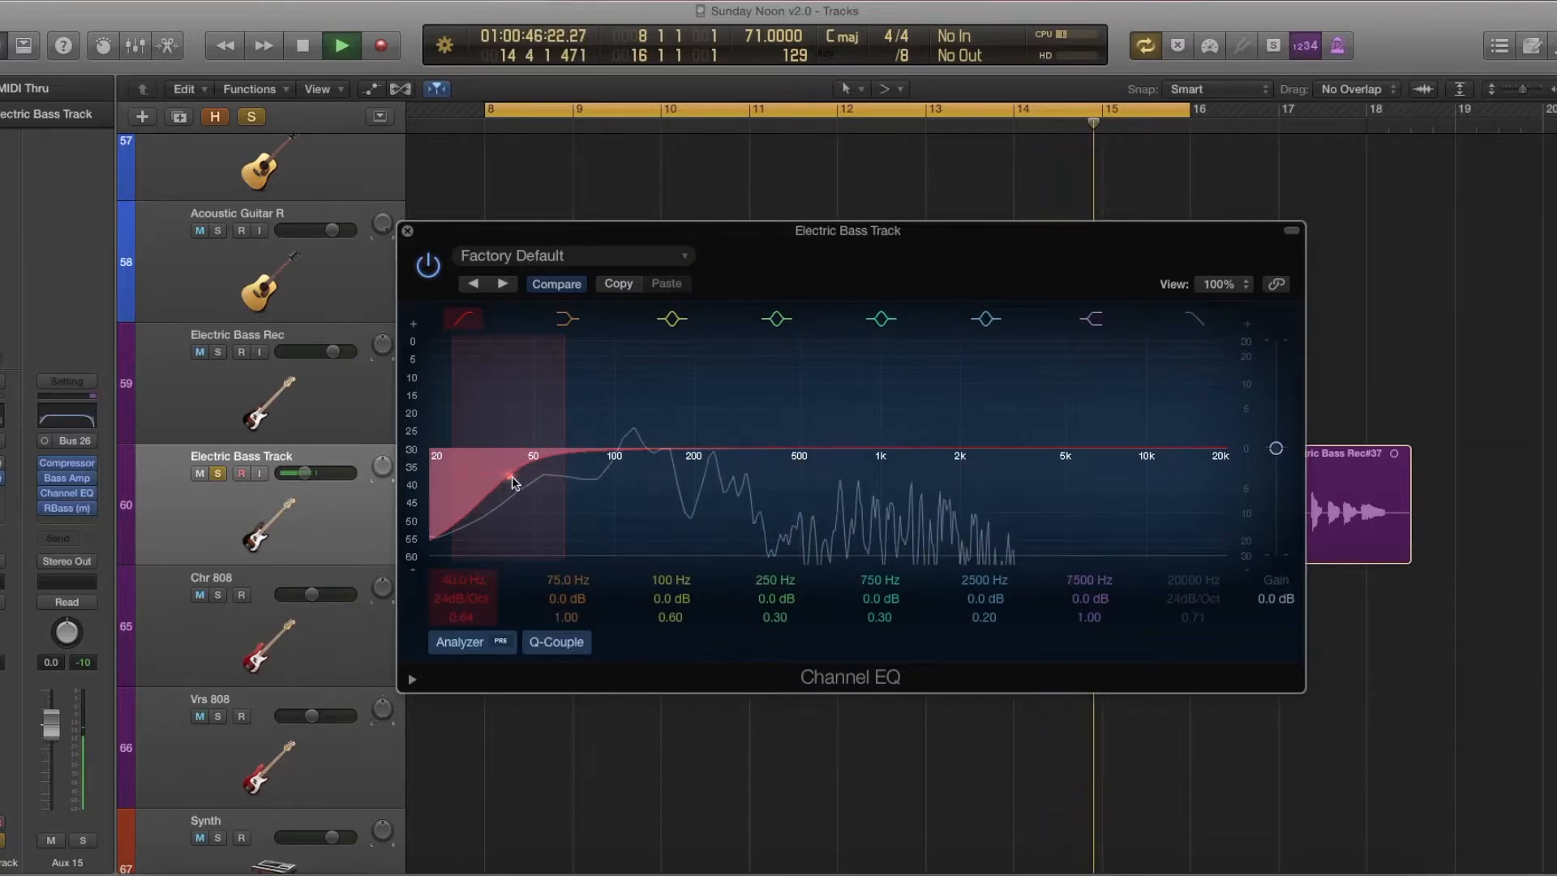
{"action": "left_click_drag", "start_coordinate": [512, 477], "coordinate": [517, 479]}
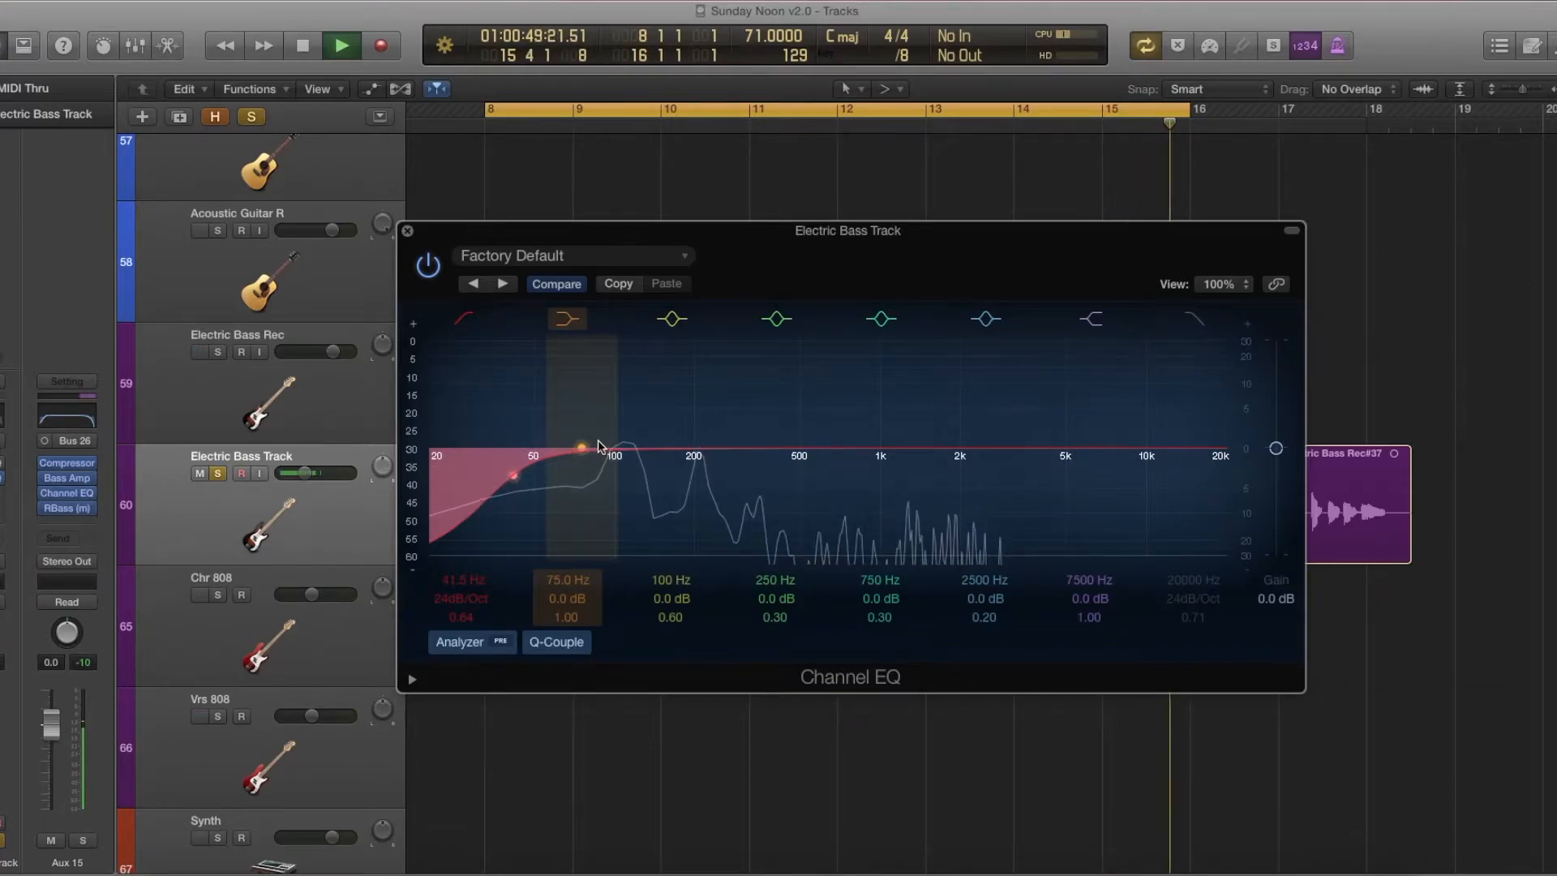
{"action": "left_click", "coordinate": [564, 319]}
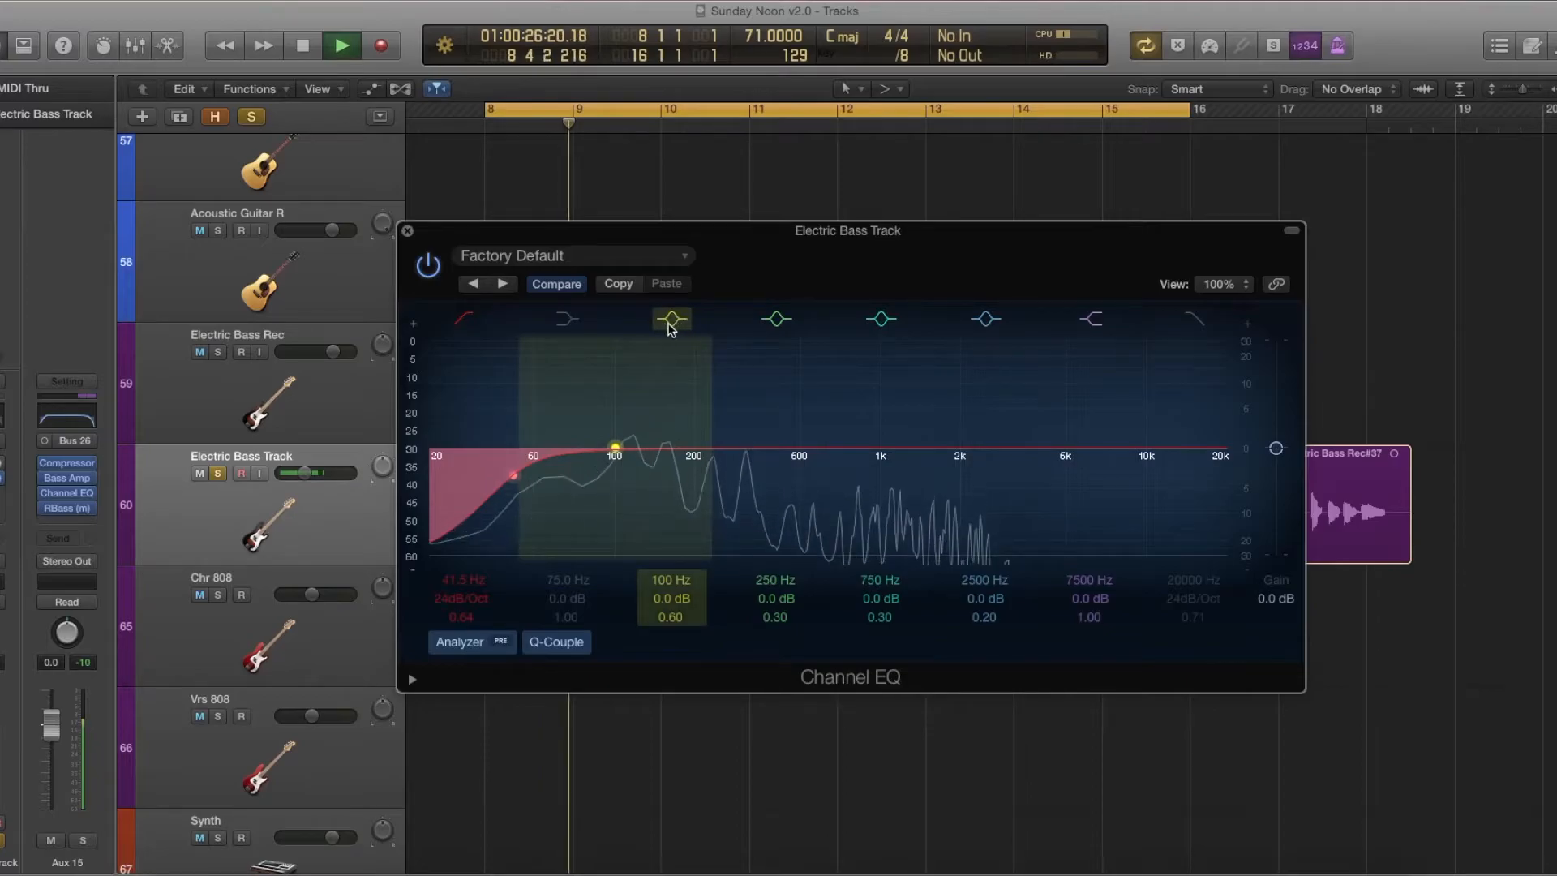
Step: Boost the Electric Bass Track's first bell band by 5.0 dB at 72 Hz with a Q of 2.60
{"action": "left_click_drag", "start_coordinate": [616, 451], "coordinate": [577, 450]}
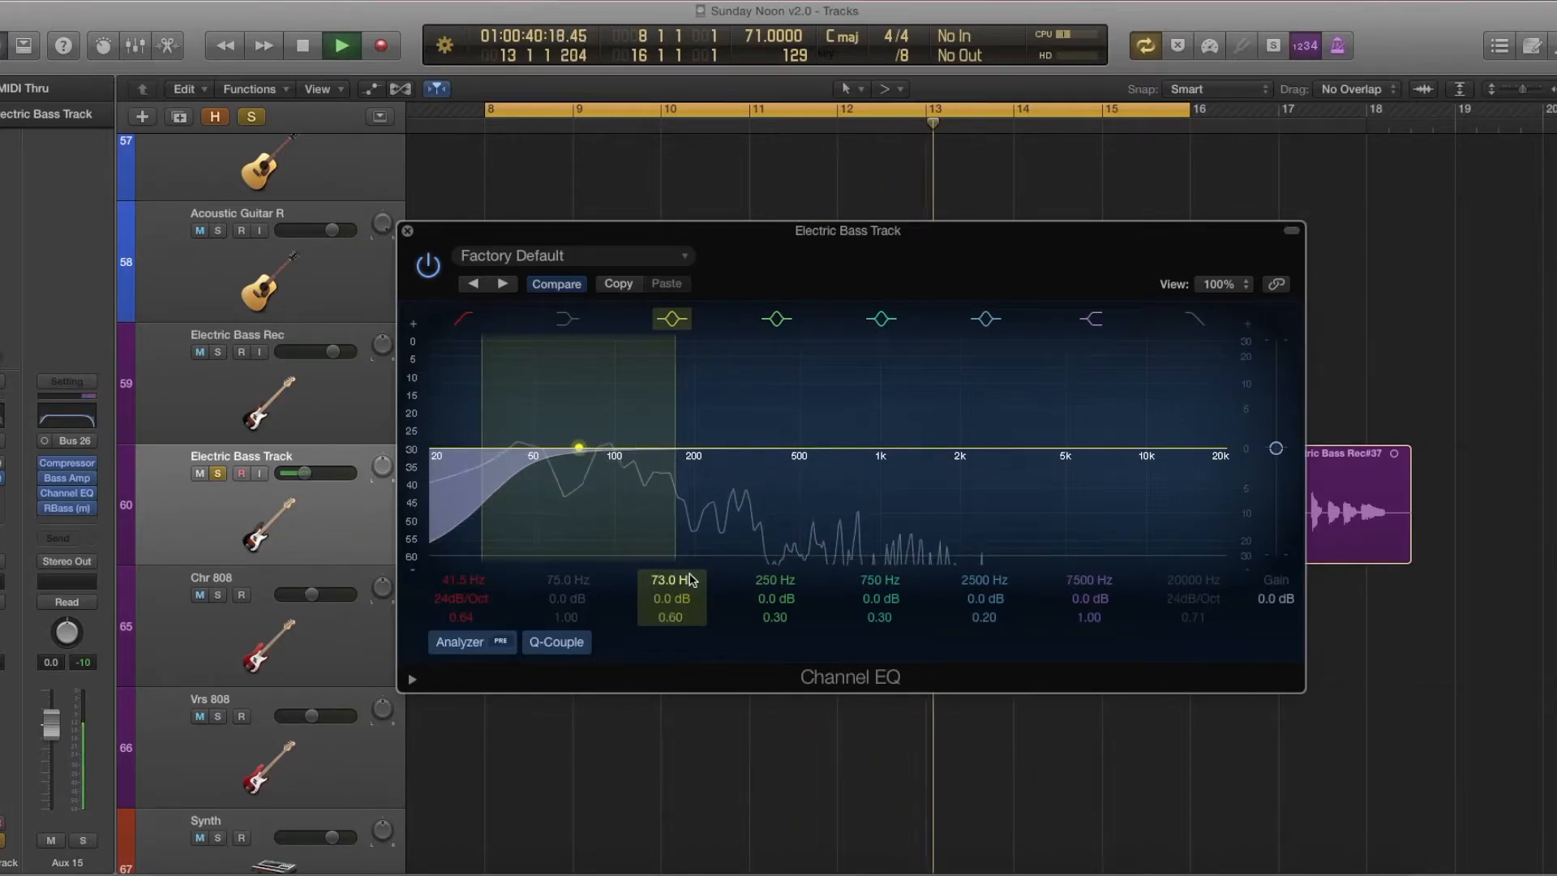
{"action": "left_click_drag", "start_coordinate": [671, 621], "coordinate": [671, 591]}
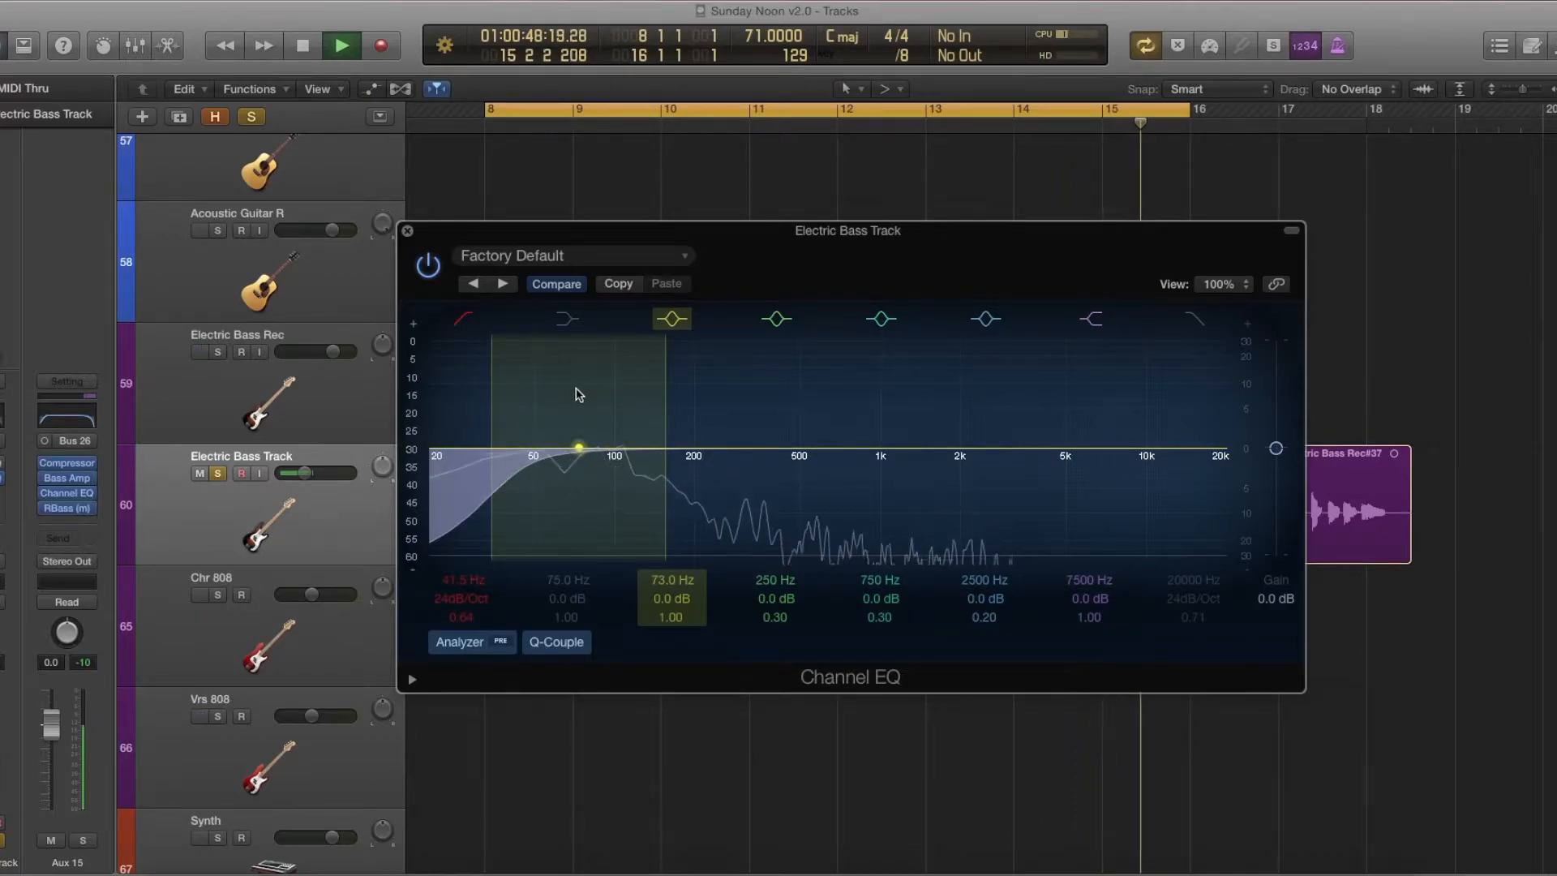
{"action": "left_click_drag", "start_coordinate": [581, 450], "coordinate": [581, 430]}
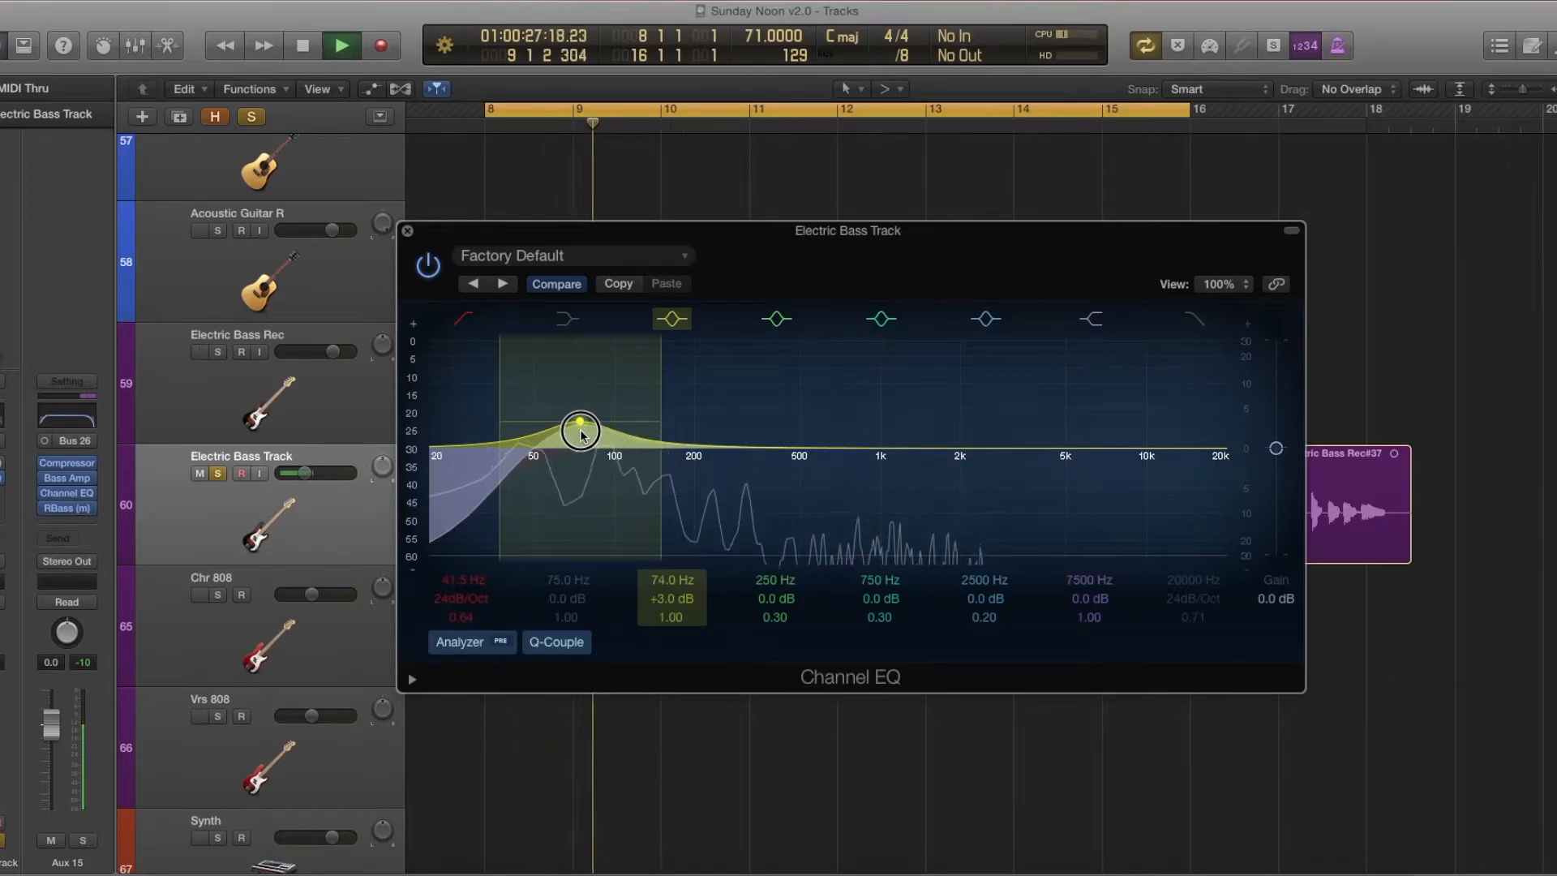
{"action": "left_click_drag", "start_coordinate": [580, 431], "coordinate": [576, 422]}
{"action": "left_click_drag", "start_coordinate": [671, 618], "coordinate": [670, 593]}
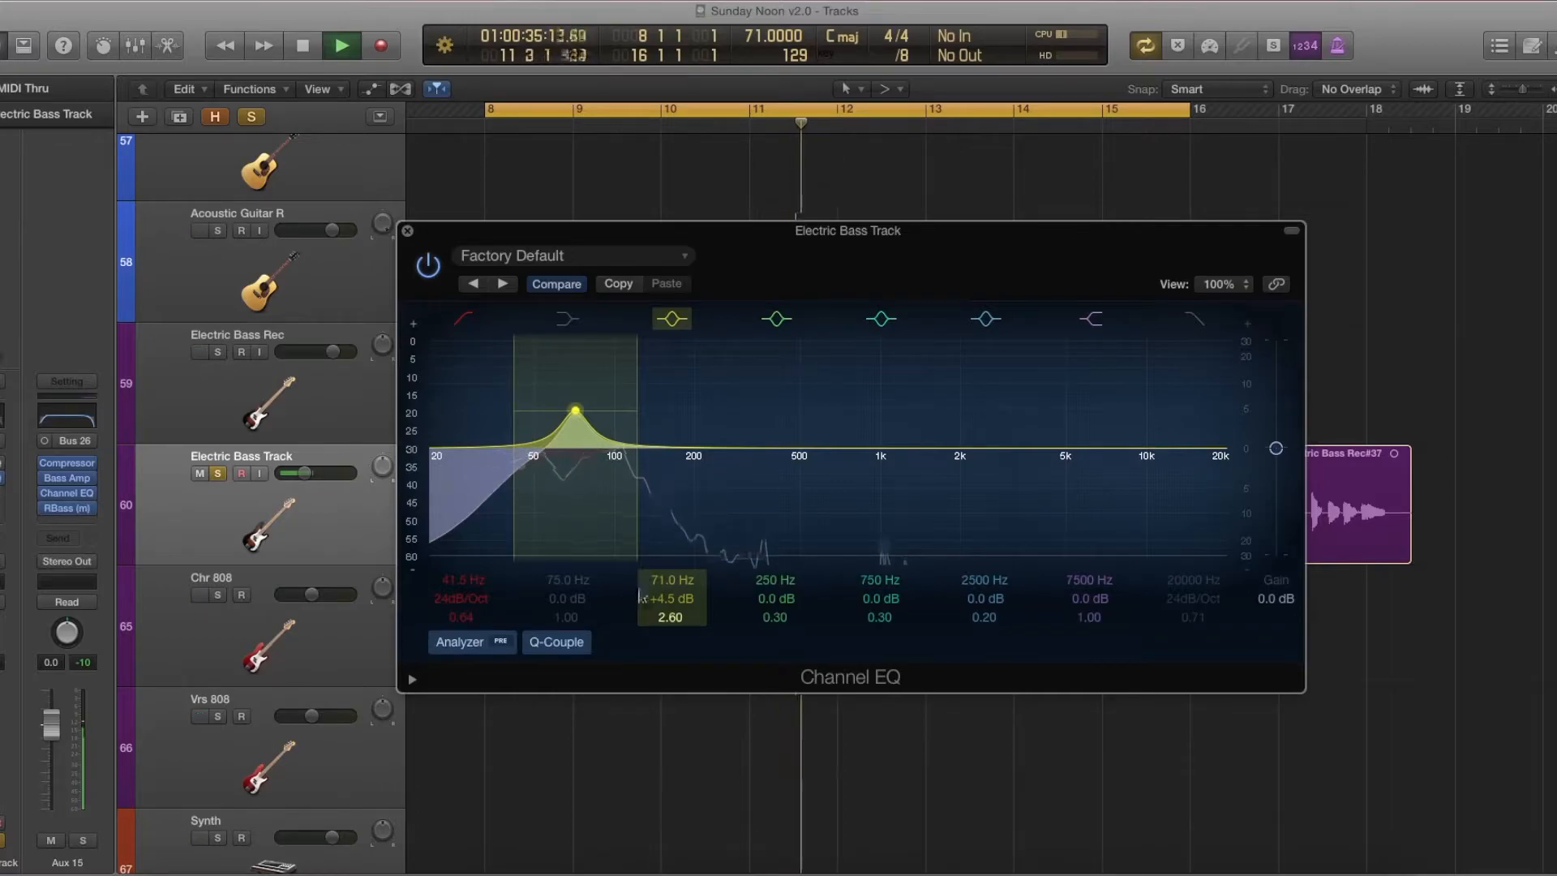
{"action": "left_click_drag", "start_coordinate": [574, 411], "coordinate": [578, 409]}
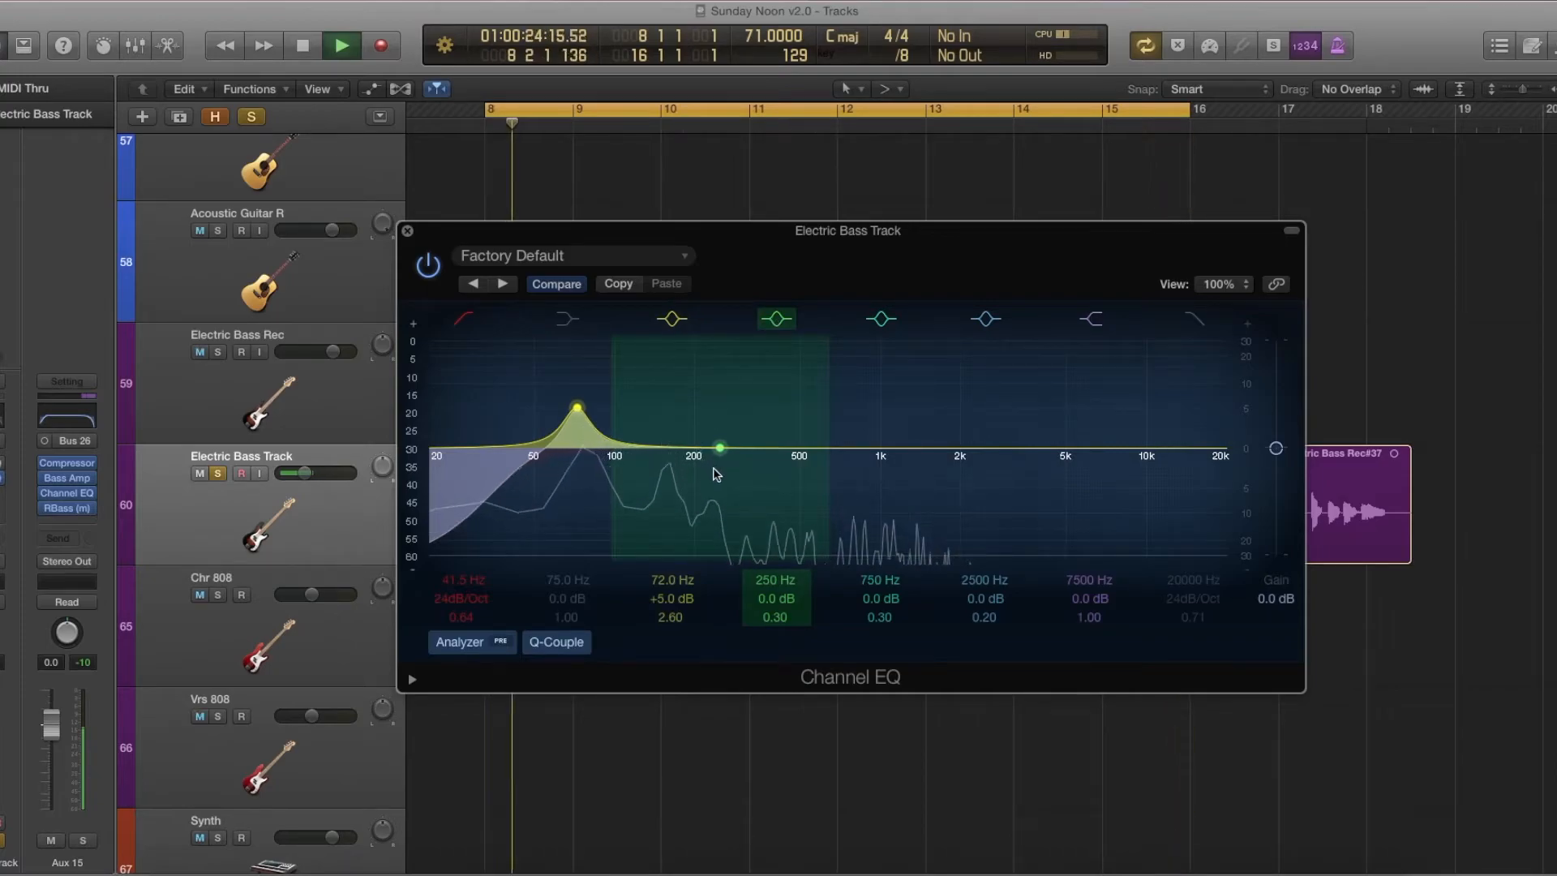
Step: Shape the second bell band, the one at 250 Hz, into a 2.5 dB boost at 138 Hz with a Q of 1.40
{"action": "left_click_drag", "start_coordinate": [720, 450], "coordinate": [666, 451]}
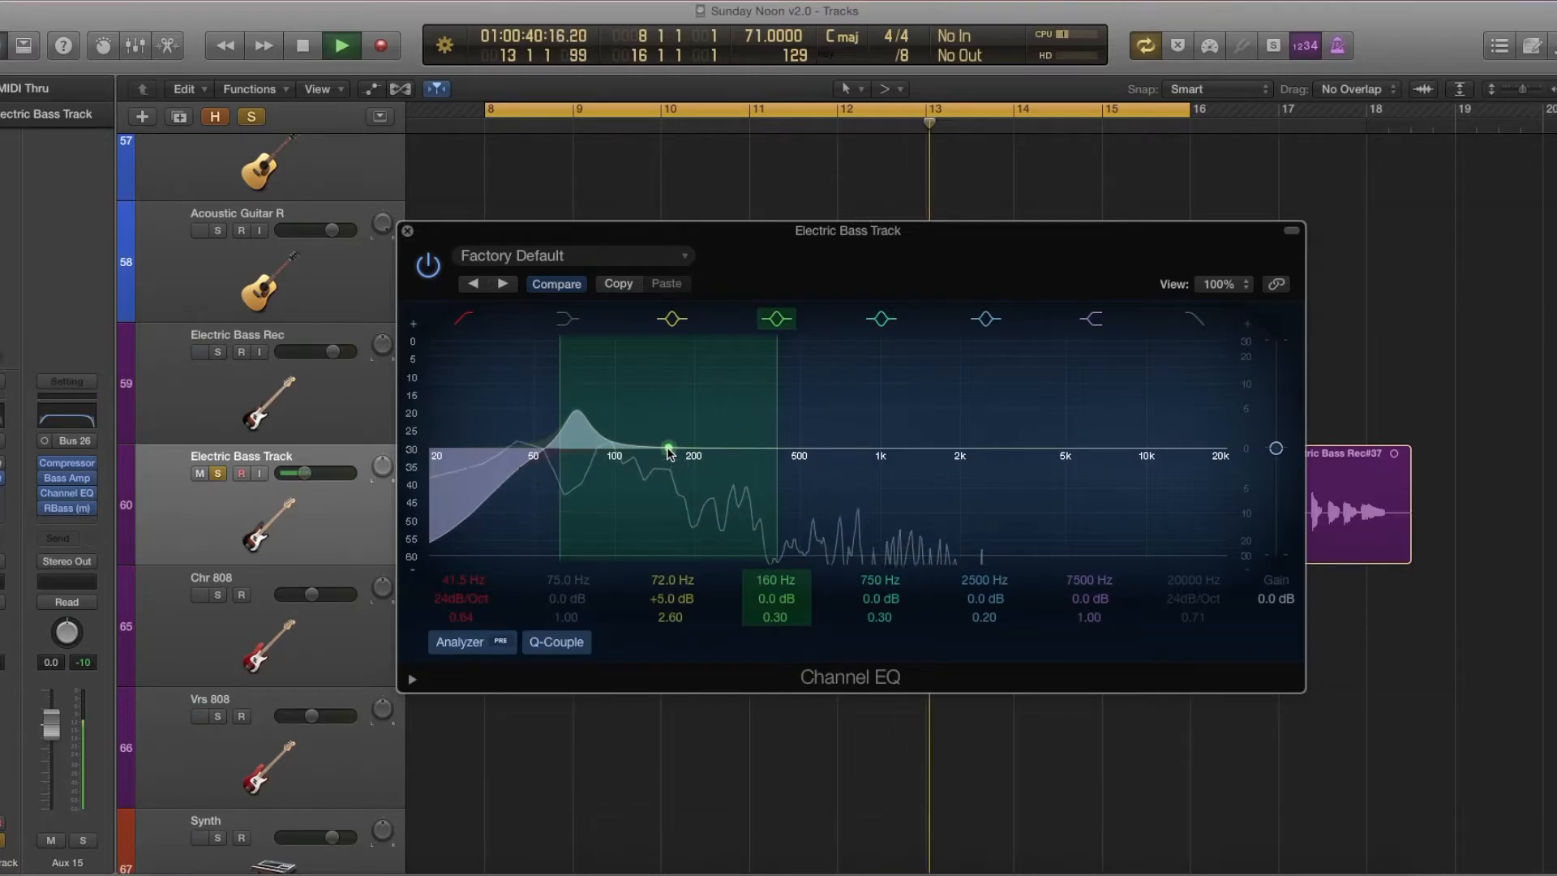
{"action": "left_click_drag", "start_coordinate": [668, 452], "coordinate": [661, 446]}
{"action": "left_click_drag", "start_coordinate": [774, 617], "coordinate": [762, 600]}
{"action": "mouse_move", "coordinate": [662, 448]}
{"action": "left_mouse_down"}
{"action": "mouse_move", "coordinate": [664, 464]}
{"action": "mouse_move", "coordinate": [665, 446]}
{"action": "left_mouse_up"}
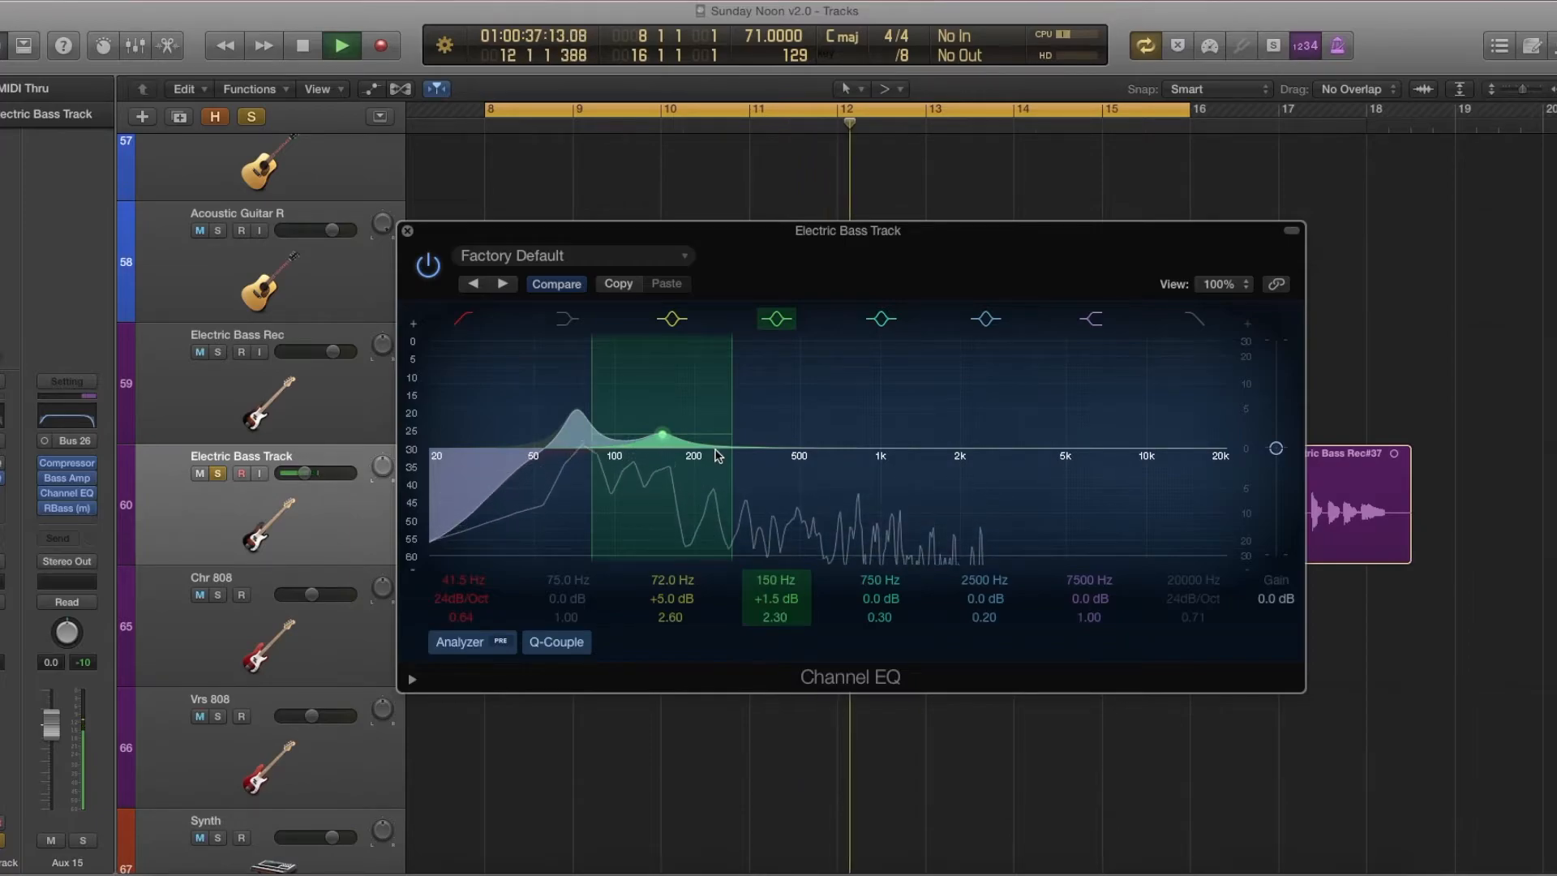
{"action": "left_click_drag", "start_coordinate": [774, 617], "coordinate": [774, 629]}
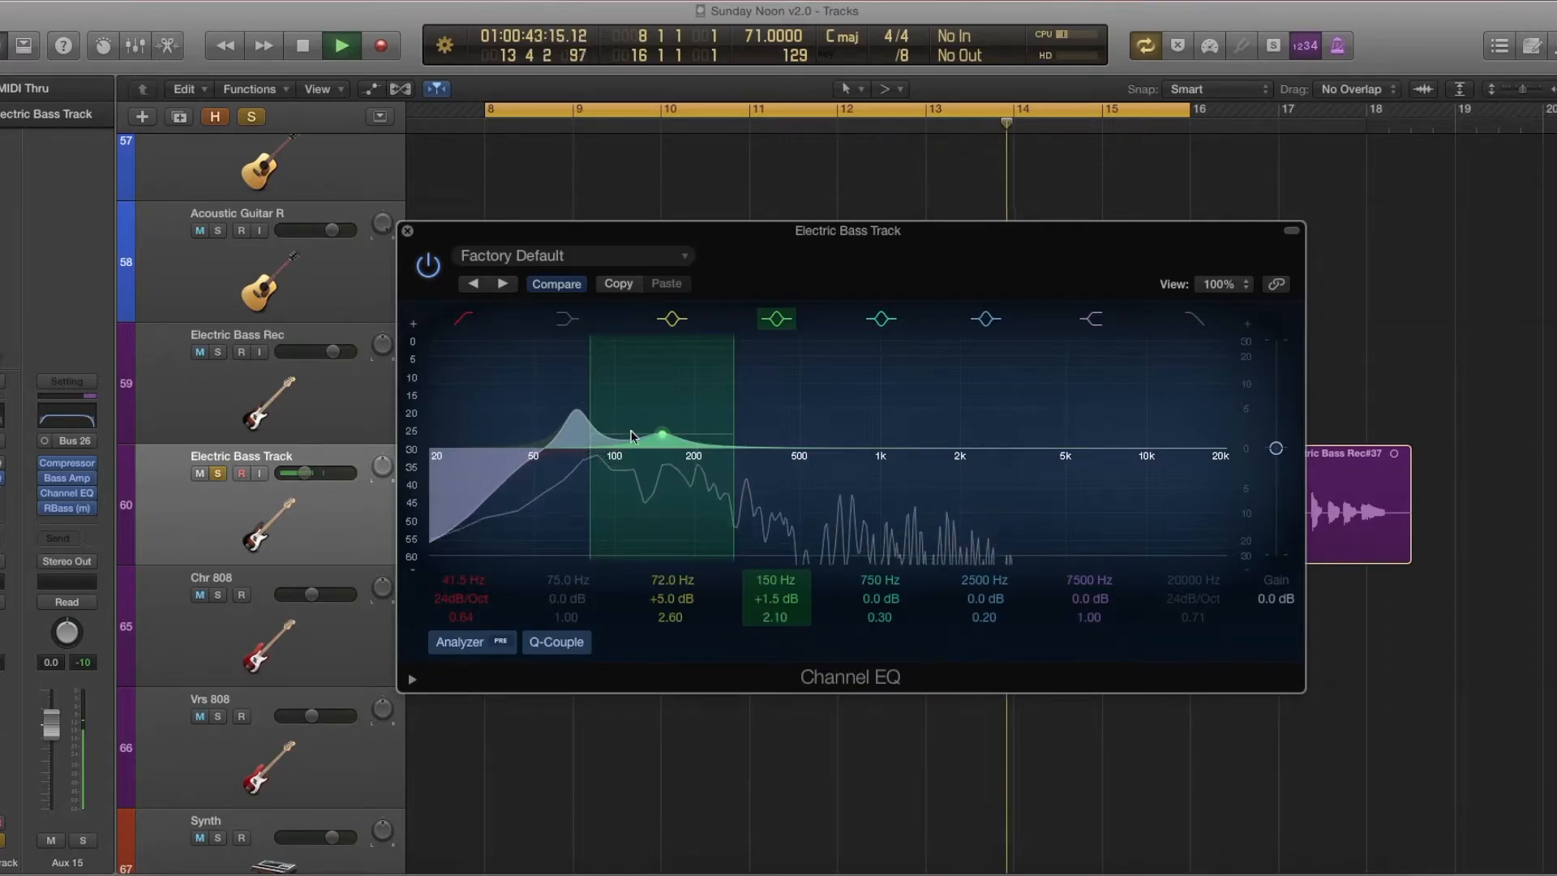
{"action": "left_click_drag", "start_coordinate": [661, 445], "coordinate": [649, 438]}
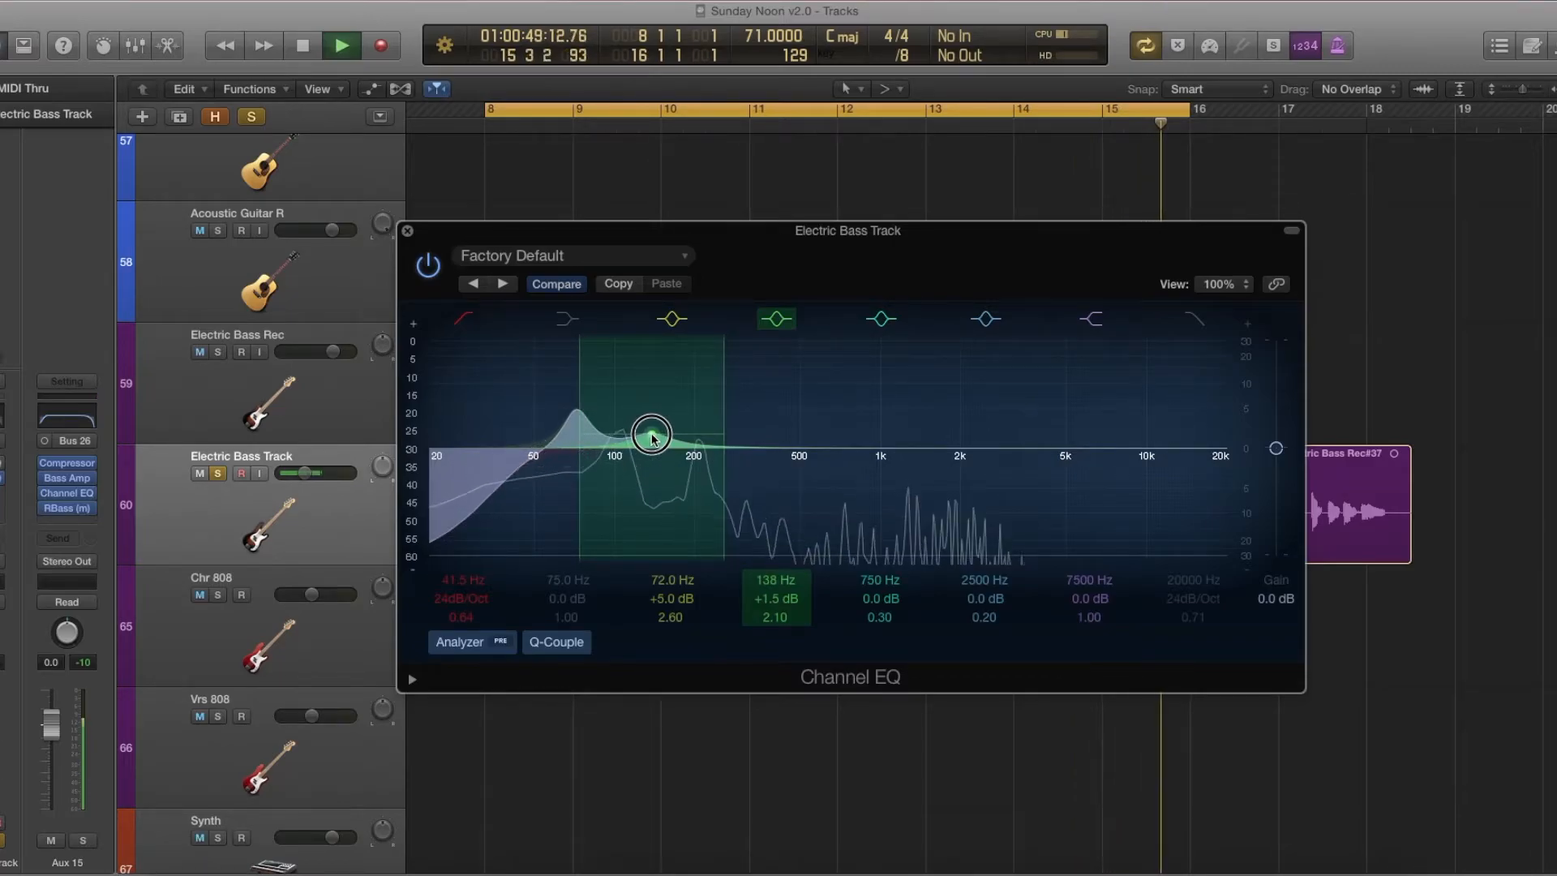
{"action": "left_click_drag", "start_coordinate": [651, 435], "coordinate": [651, 432]}
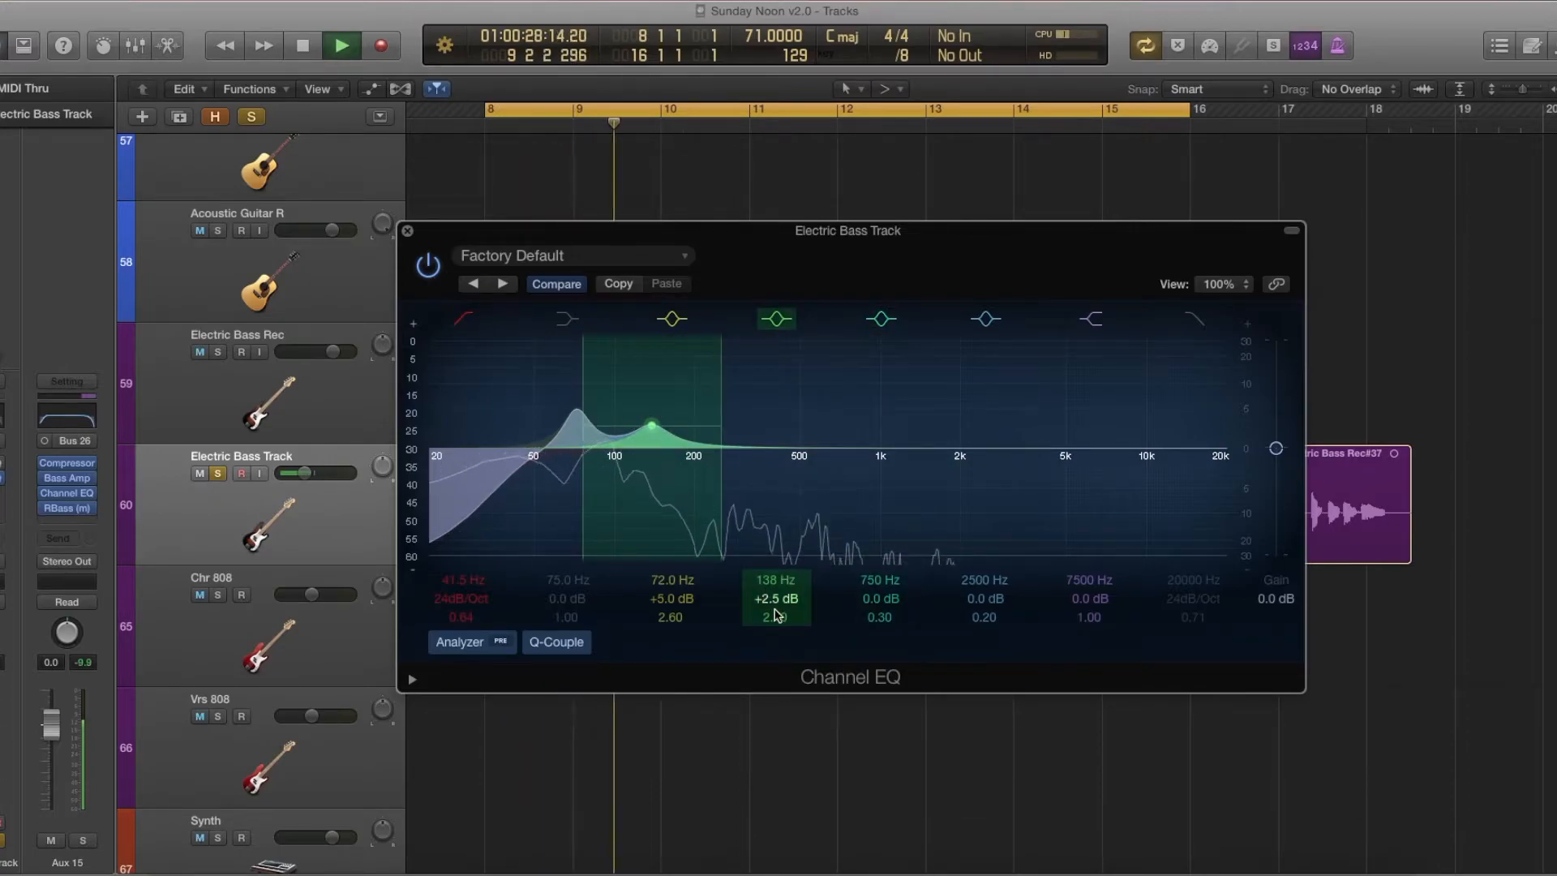
{"action": "left_click_drag", "start_coordinate": [778, 622], "coordinate": [779, 642]}
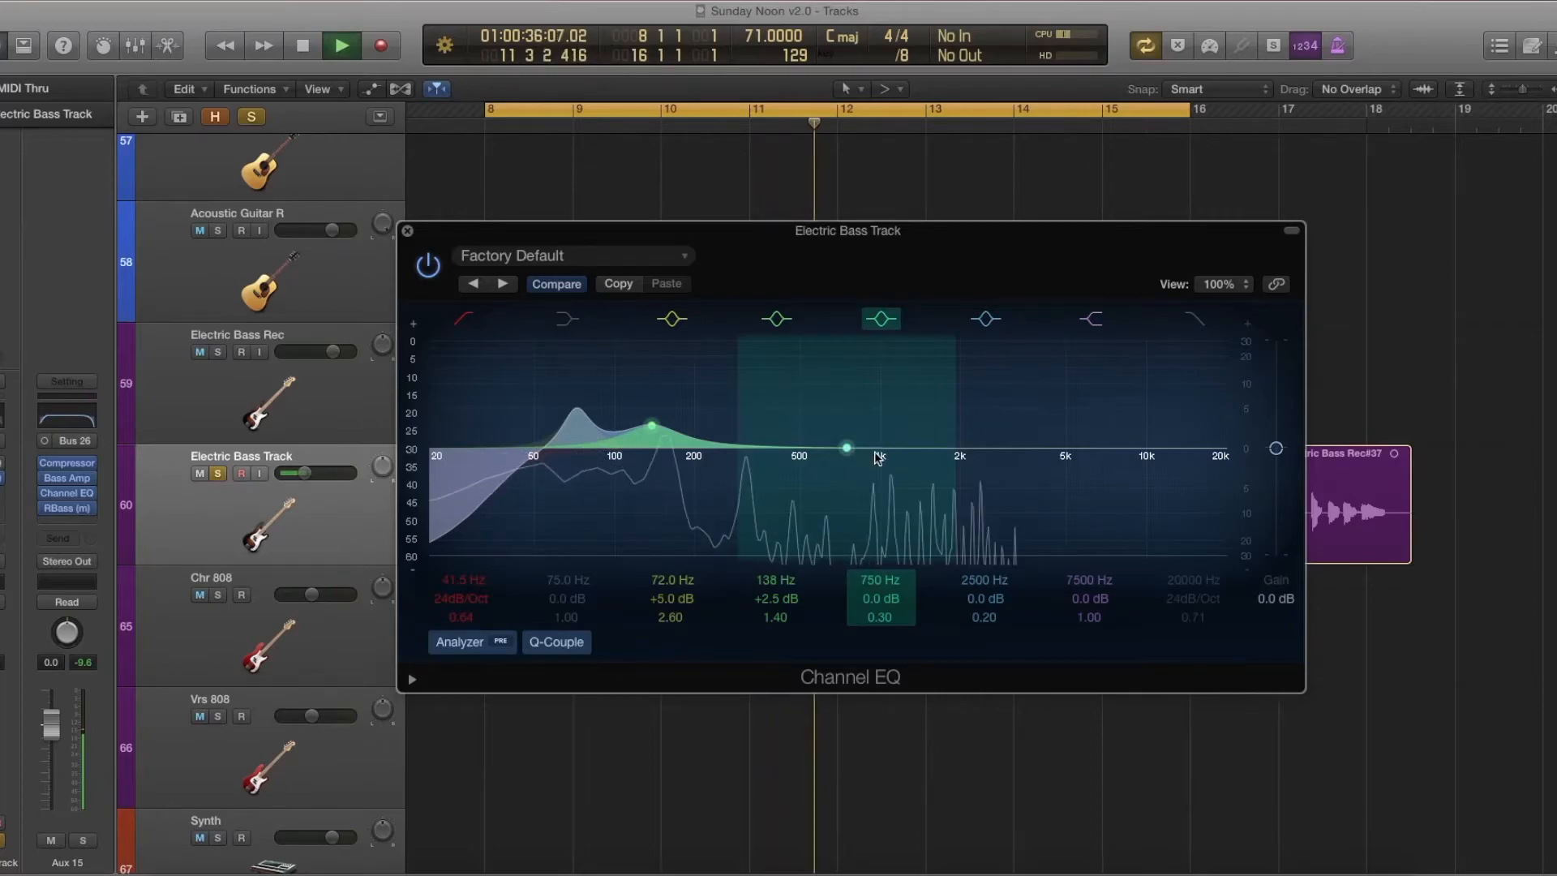
Step: Shape the third bell band, the one at 750 Hz, into an 8.0 dB boost at 810 Hz with a Q of 2.10
{"action": "left_click_drag", "start_coordinate": [853, 446], "coordinate": [858, 446]}
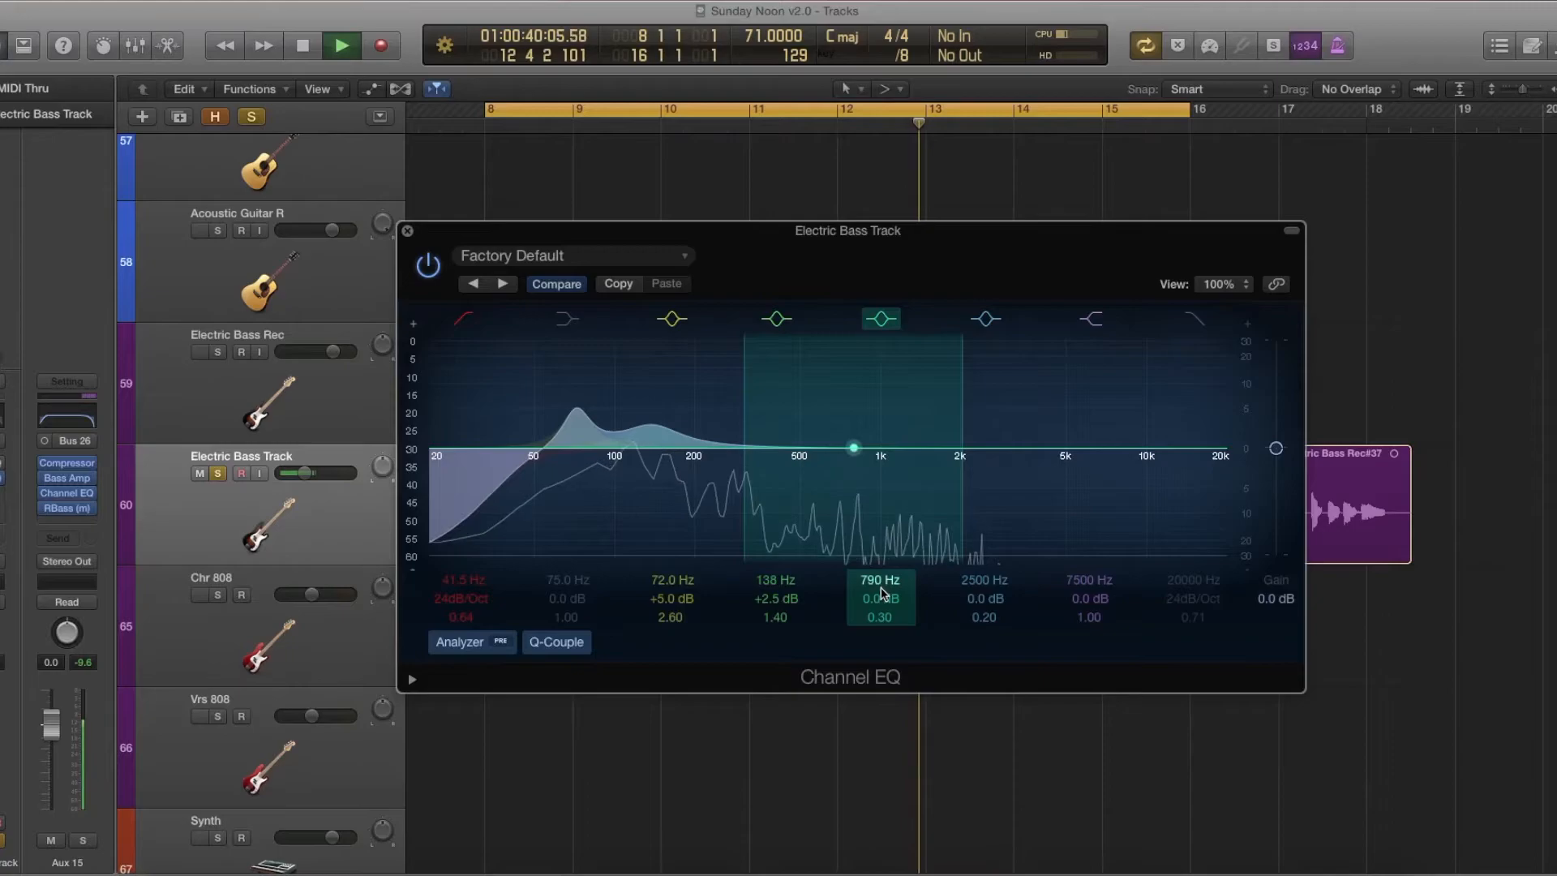
{"action": "left_click_drag", "start_coordinate": [879, 617], "coordinate": [878, 587]}
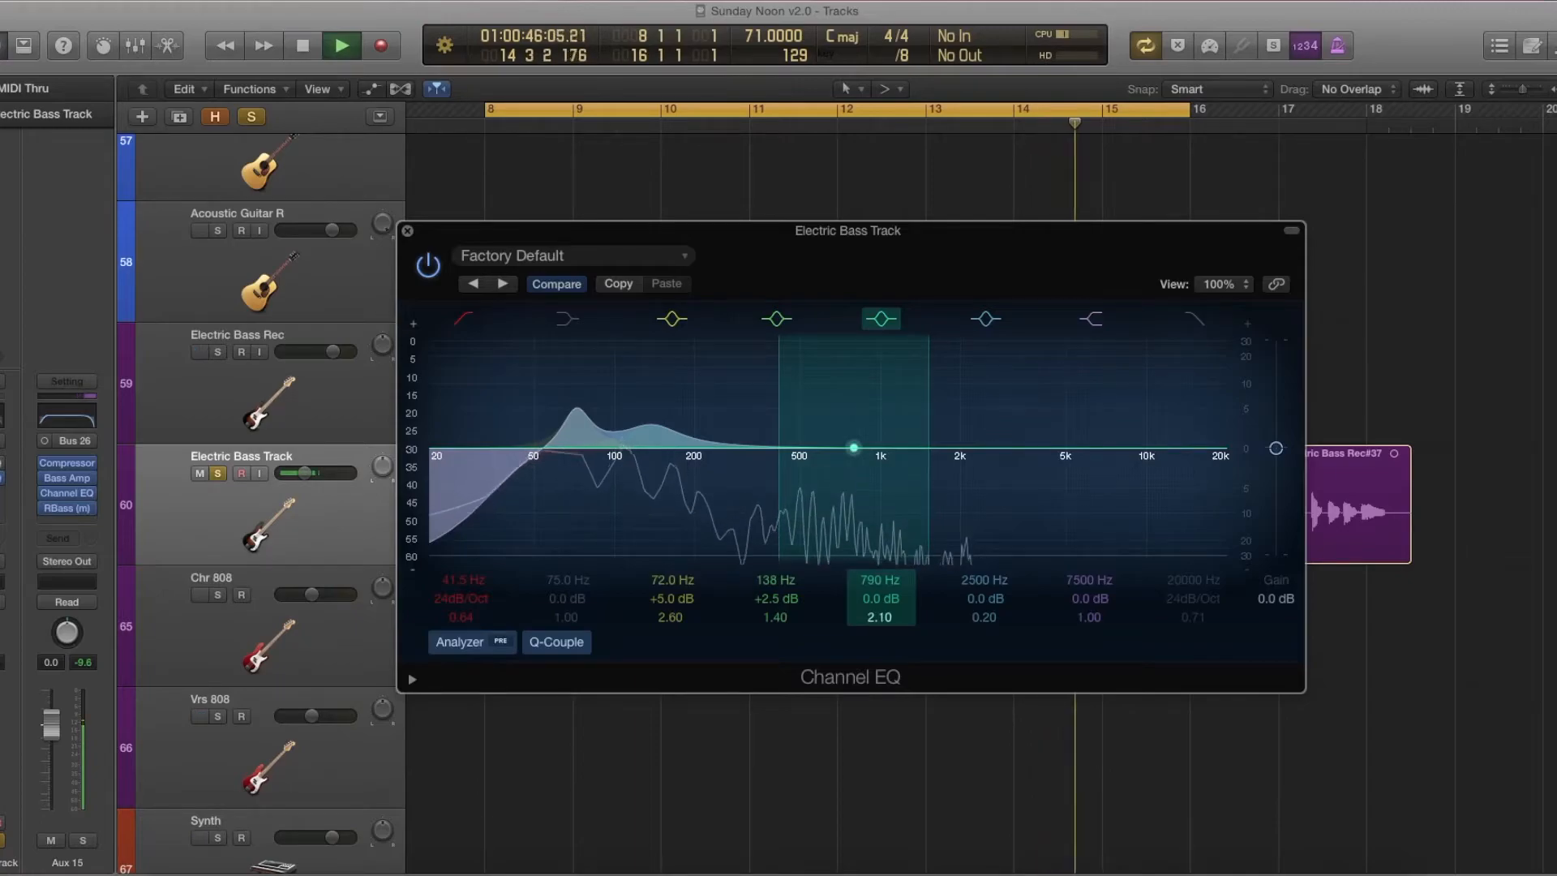
{"action": "left_click_drag", "start_coordinate": [854, 448], "coordinate": [865, 419]}
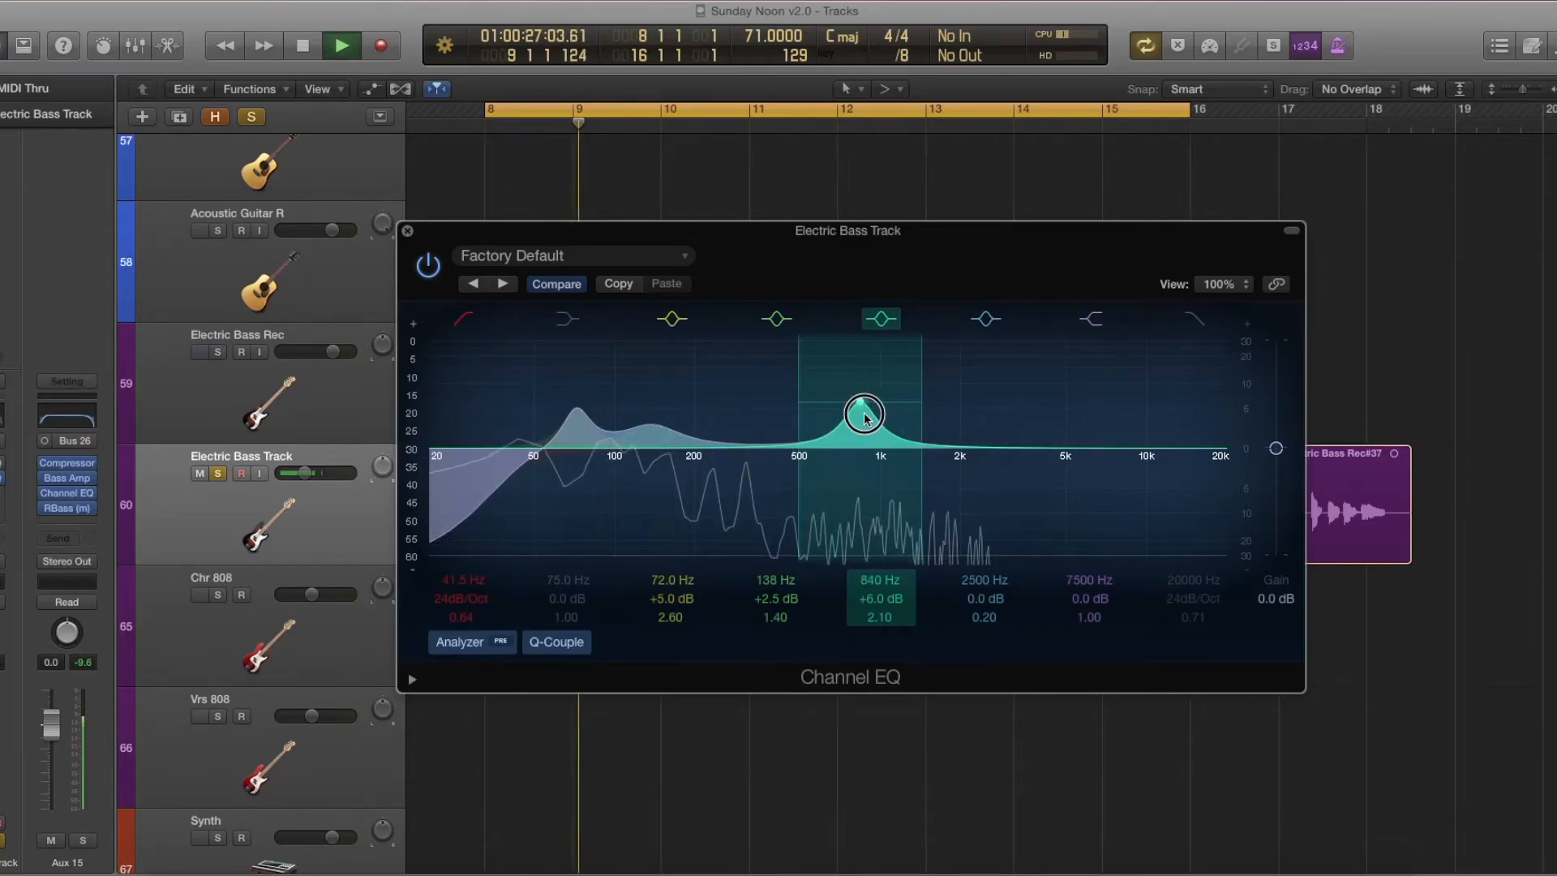
{"action": "left_click_drag", "start_coordinate": [865, 414], "coordinate": [860, 410]}
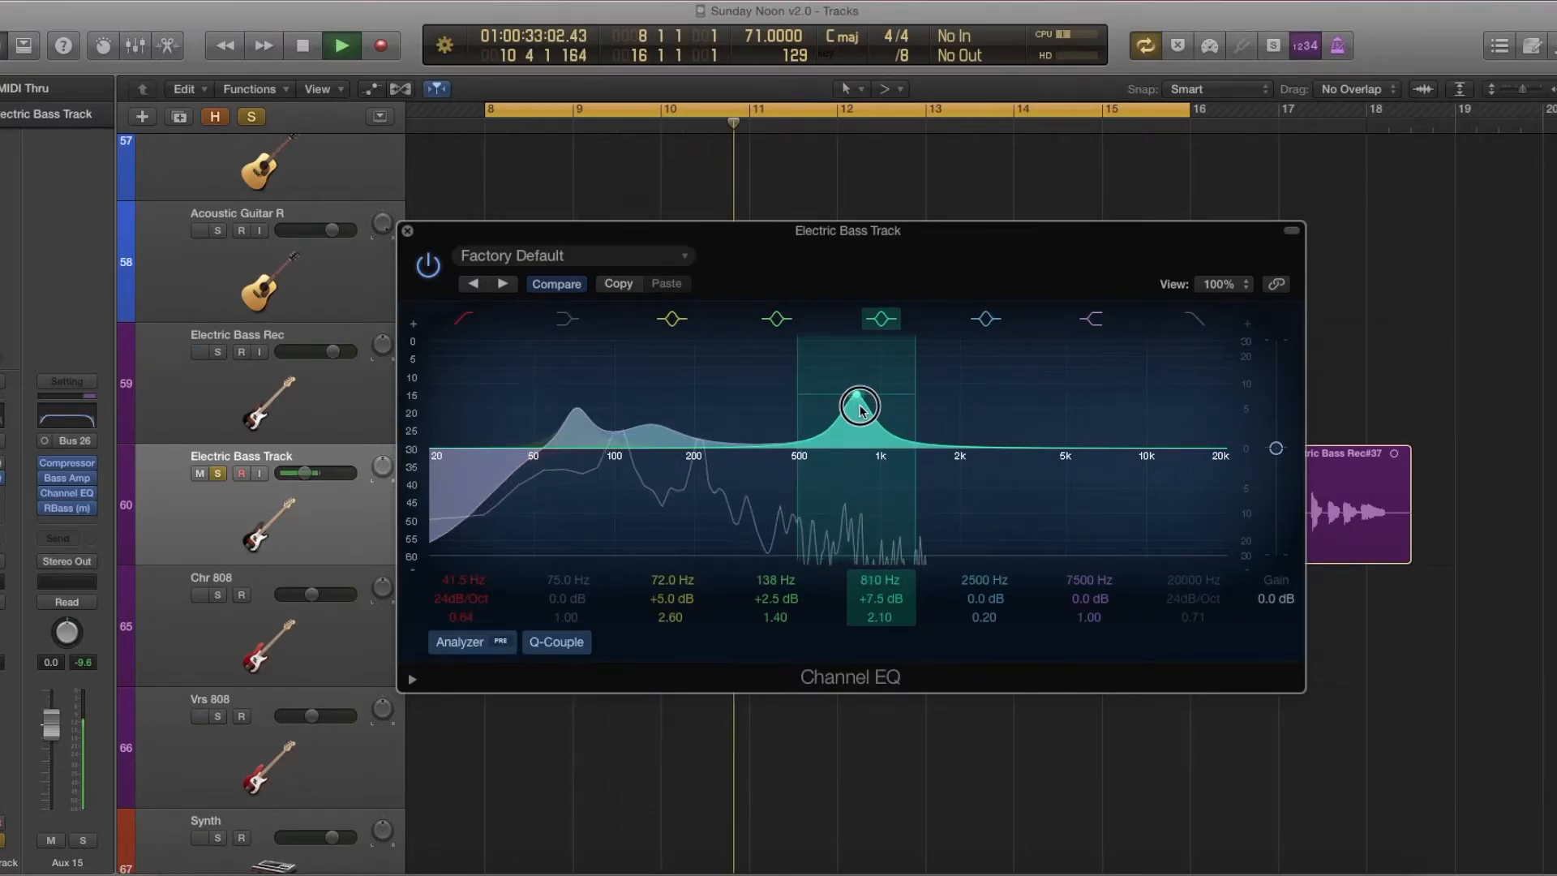
{"action": "mouse_move", "coordinate": [861, 410]}
{"action": "left_mouse_down"}
{"action": "mouse_move", "coordinate": [839, 410]}
{"action": "mouse_move", "coordinate": [864, 409]}
{"action": "left_mouse_up"}
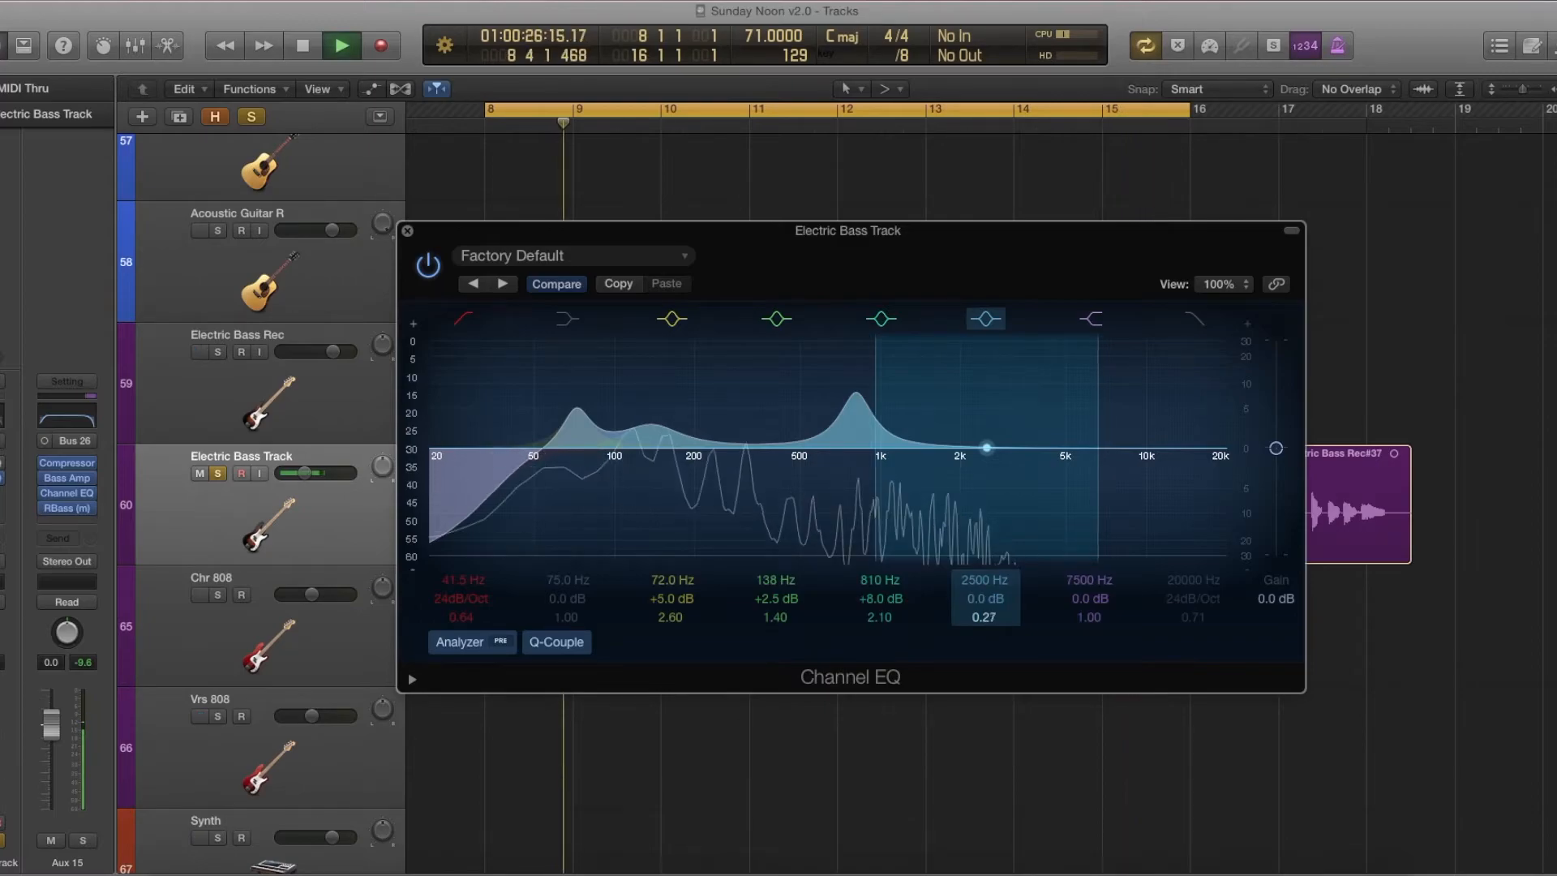
Step: Sweep the fourth bell band with a narrow Q of 100 and a full boost, and cut it by 8.0 dB at 2500 Hz
{"action": "left_click_drag", "start_coordinate": [987, 618], "coordinate": [988, 499]}
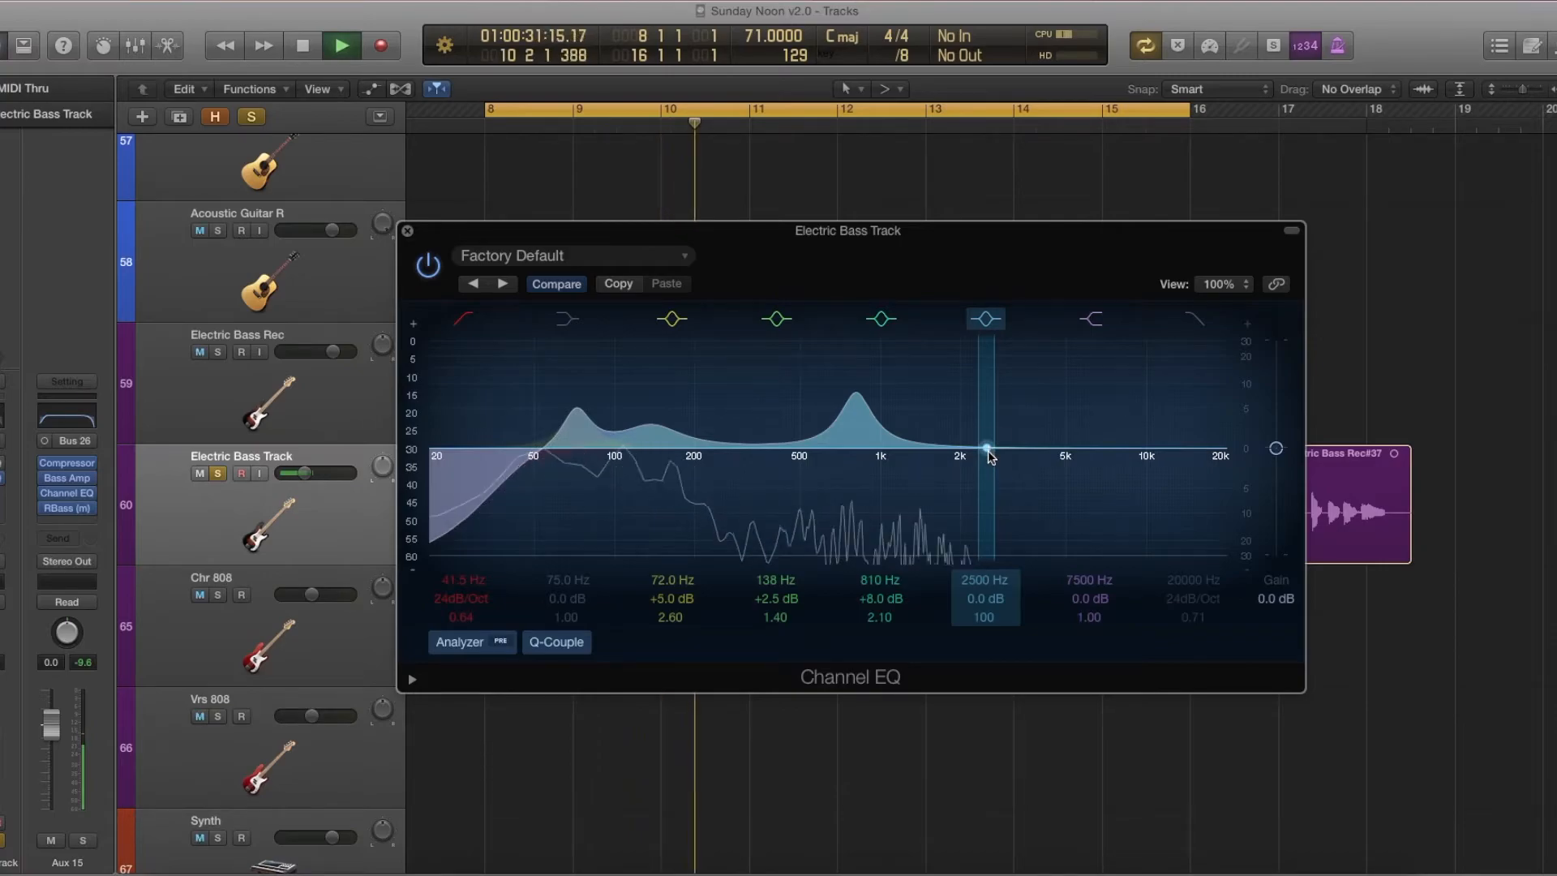
{"action": "left_click_drag", "start_coordinate": [989, 492], "coordinate": [989, 306]}
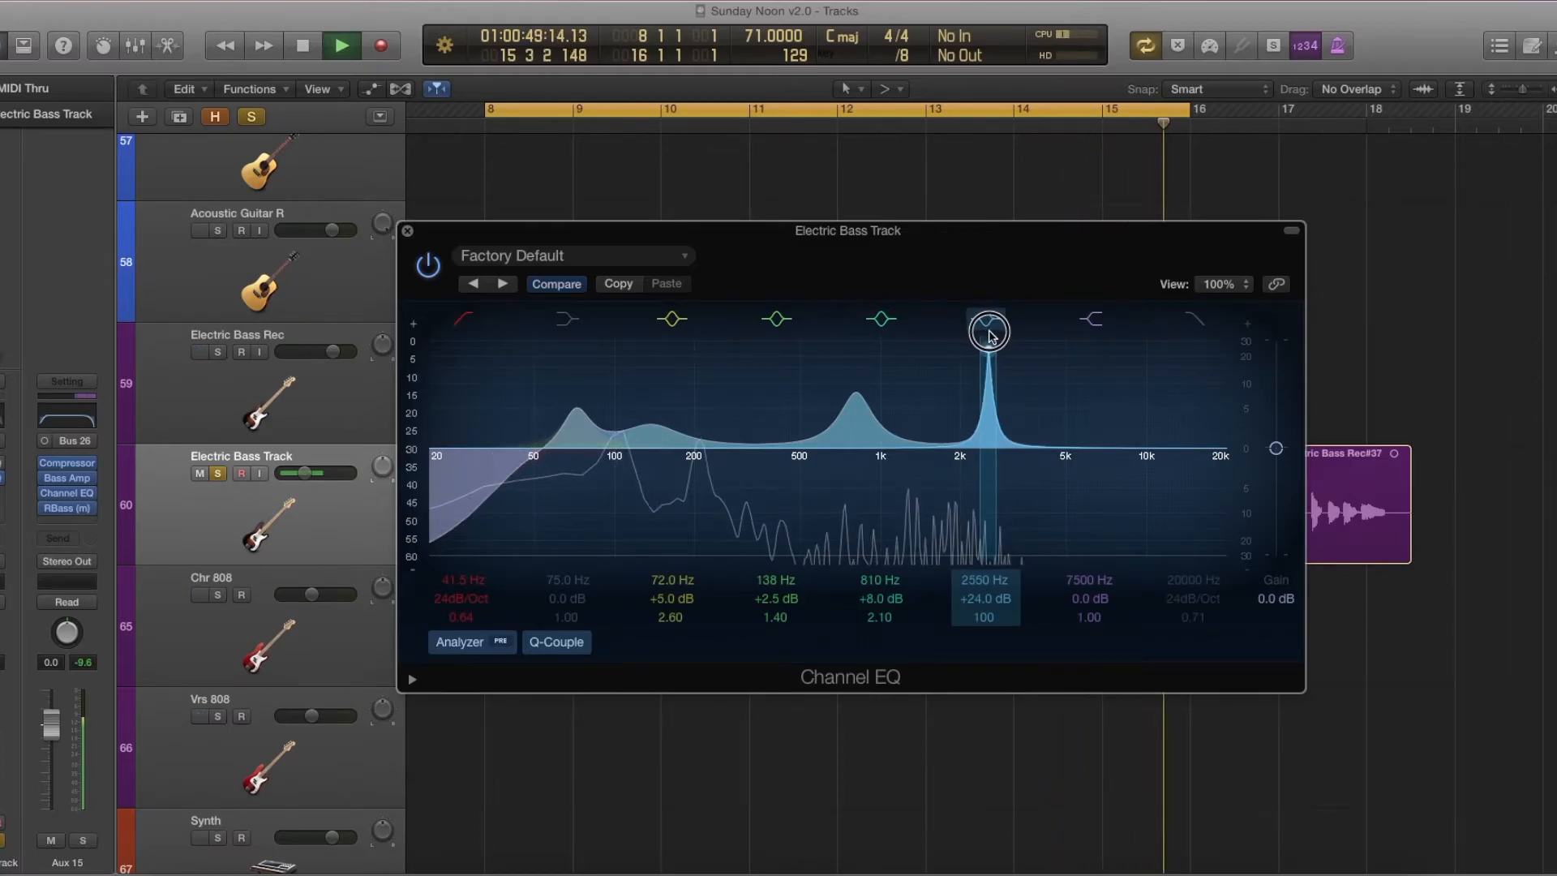
{"action": "mouse_move", "coordinate": [988, 335]}
{"action": "left_mouse_down"}
{"action": "mouse_move", "coordinate": [983, 640]}
{"action": "mouse_move", "coordinate": [987, 343]}
{"action": "left_mouse_up"}
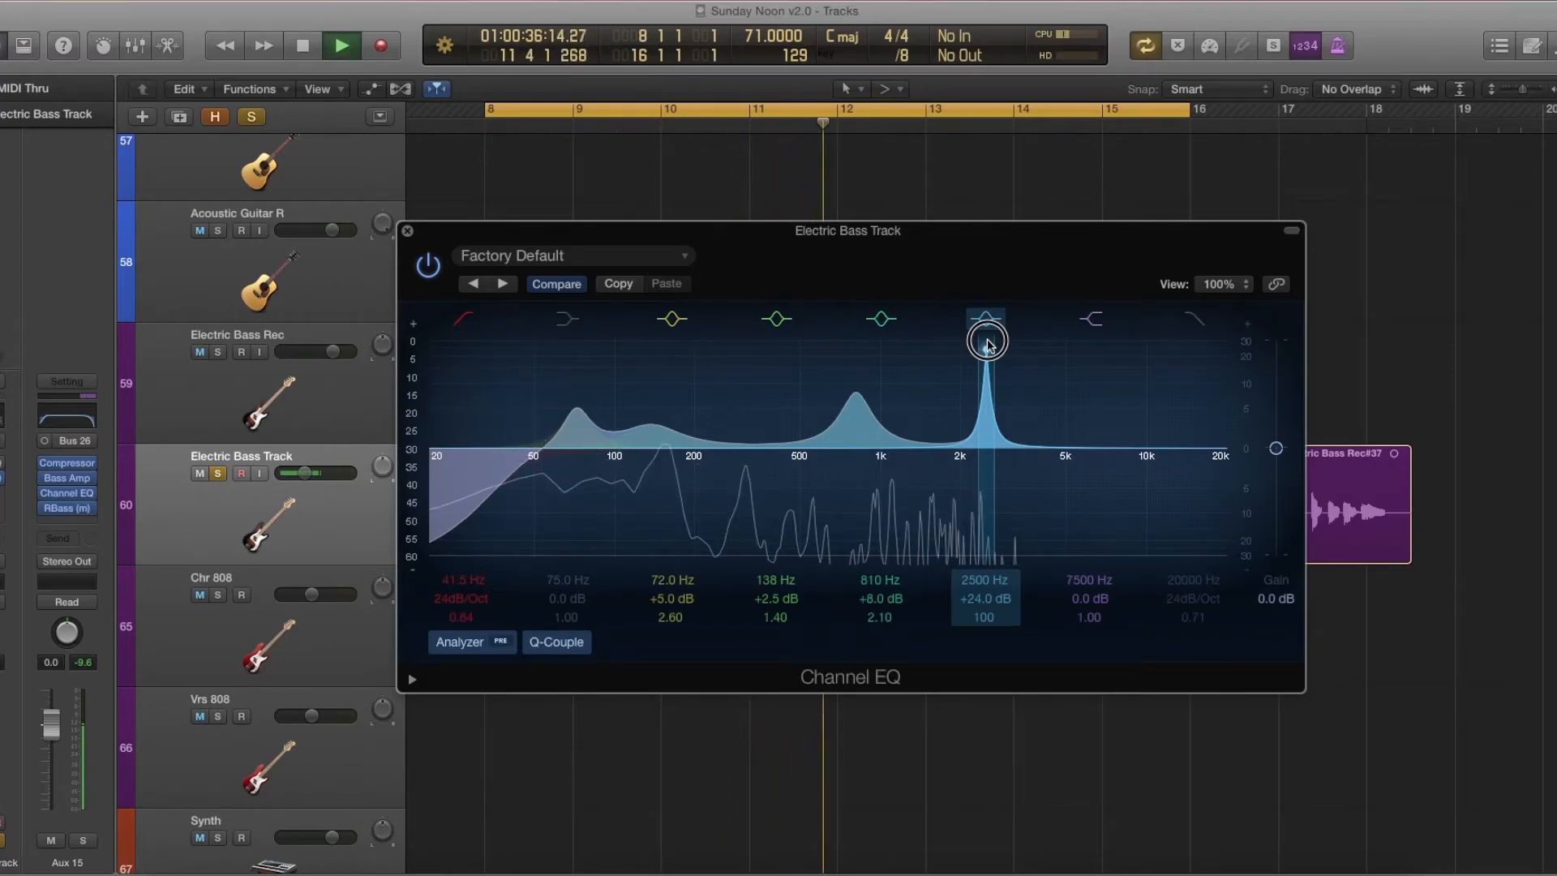
{"action": "left_click_drag", "start_coordinate": [988, 360], "coordinate": [987, 507]}
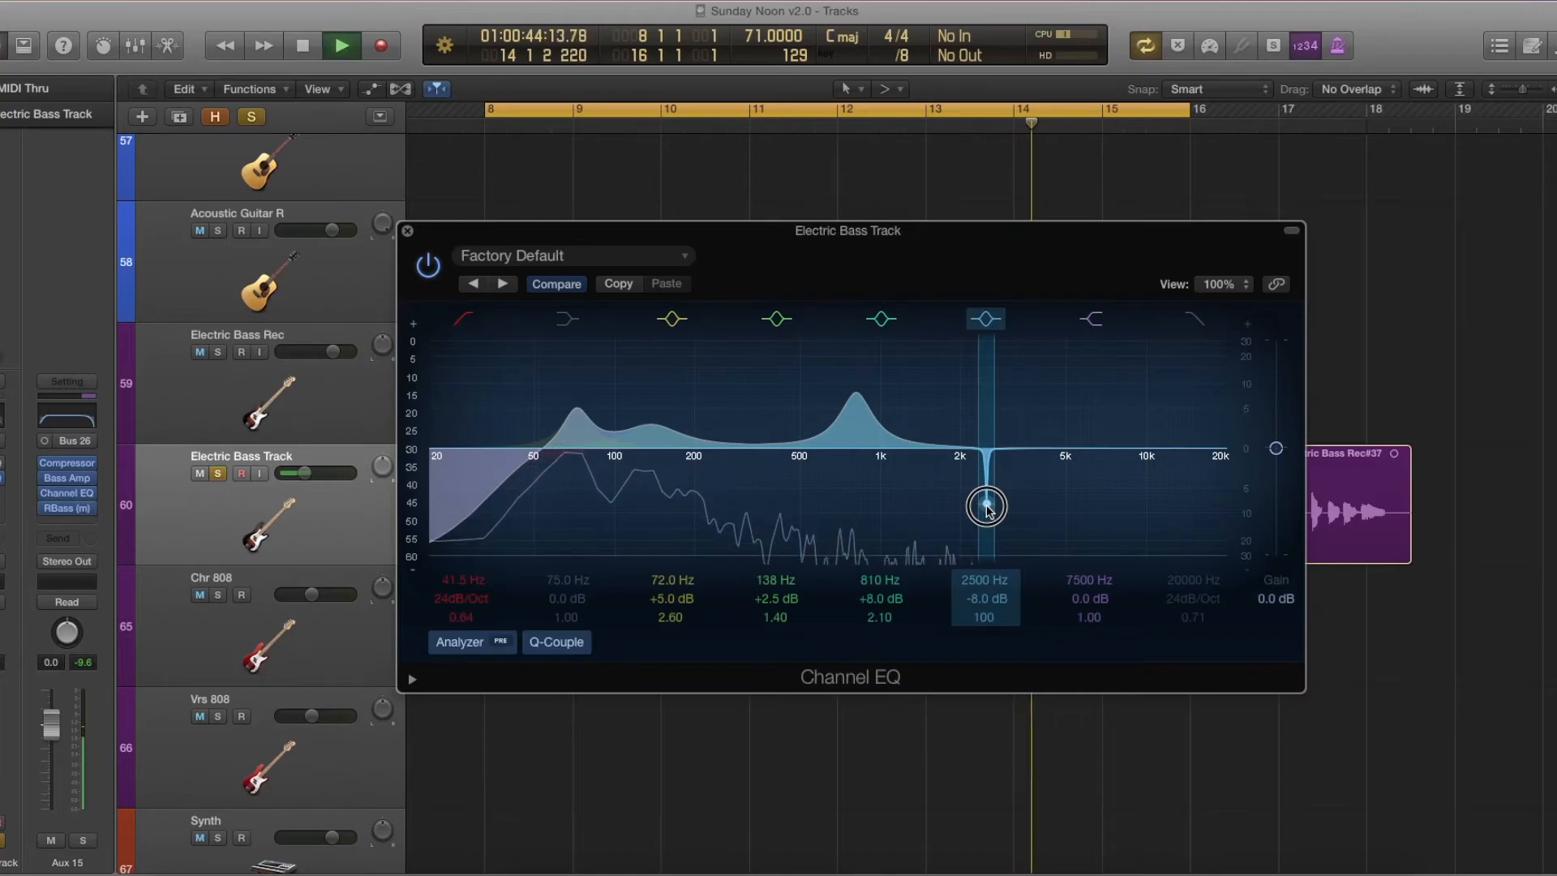
{"action": "mouse_move", "coordinate": [987, 508]}
{"action": "left_mouse_down"}
{"action": "mouse_move", "coordinate": [983, 571]}
{"action": "mouse_move", "coordinate": [987, 509]}
{"action": "left_mouse_up"}
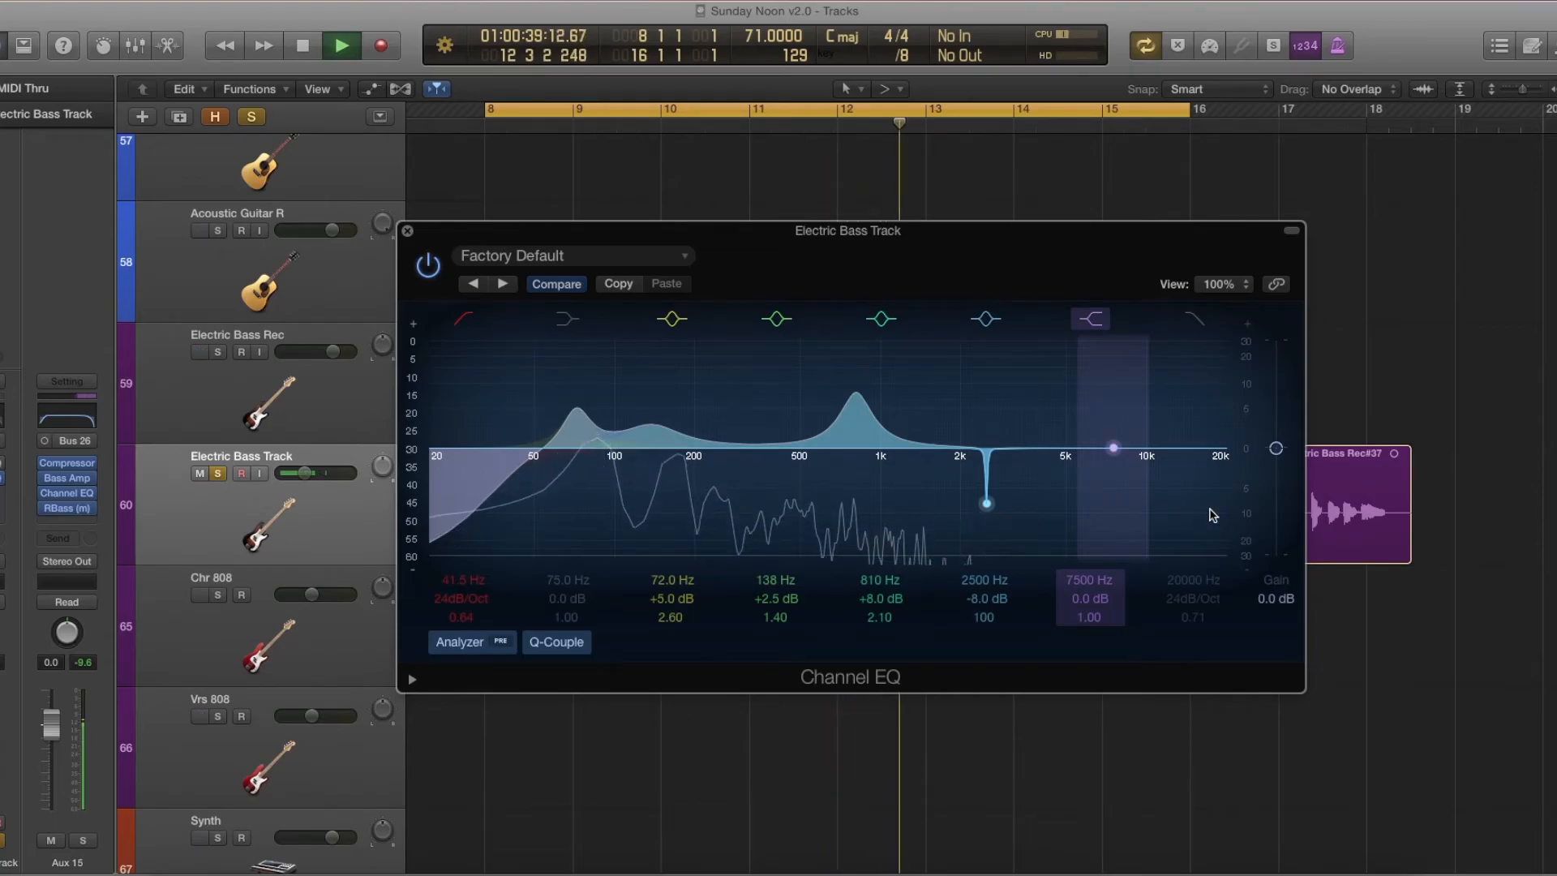
Step: Enable the high cut at 11000 Hz, 24 dB/Oct, with a Q of 0.67, and turn off the 7500 Hz high-shelf band
{"action": "left_click", "coordinate": [1198, 320]}
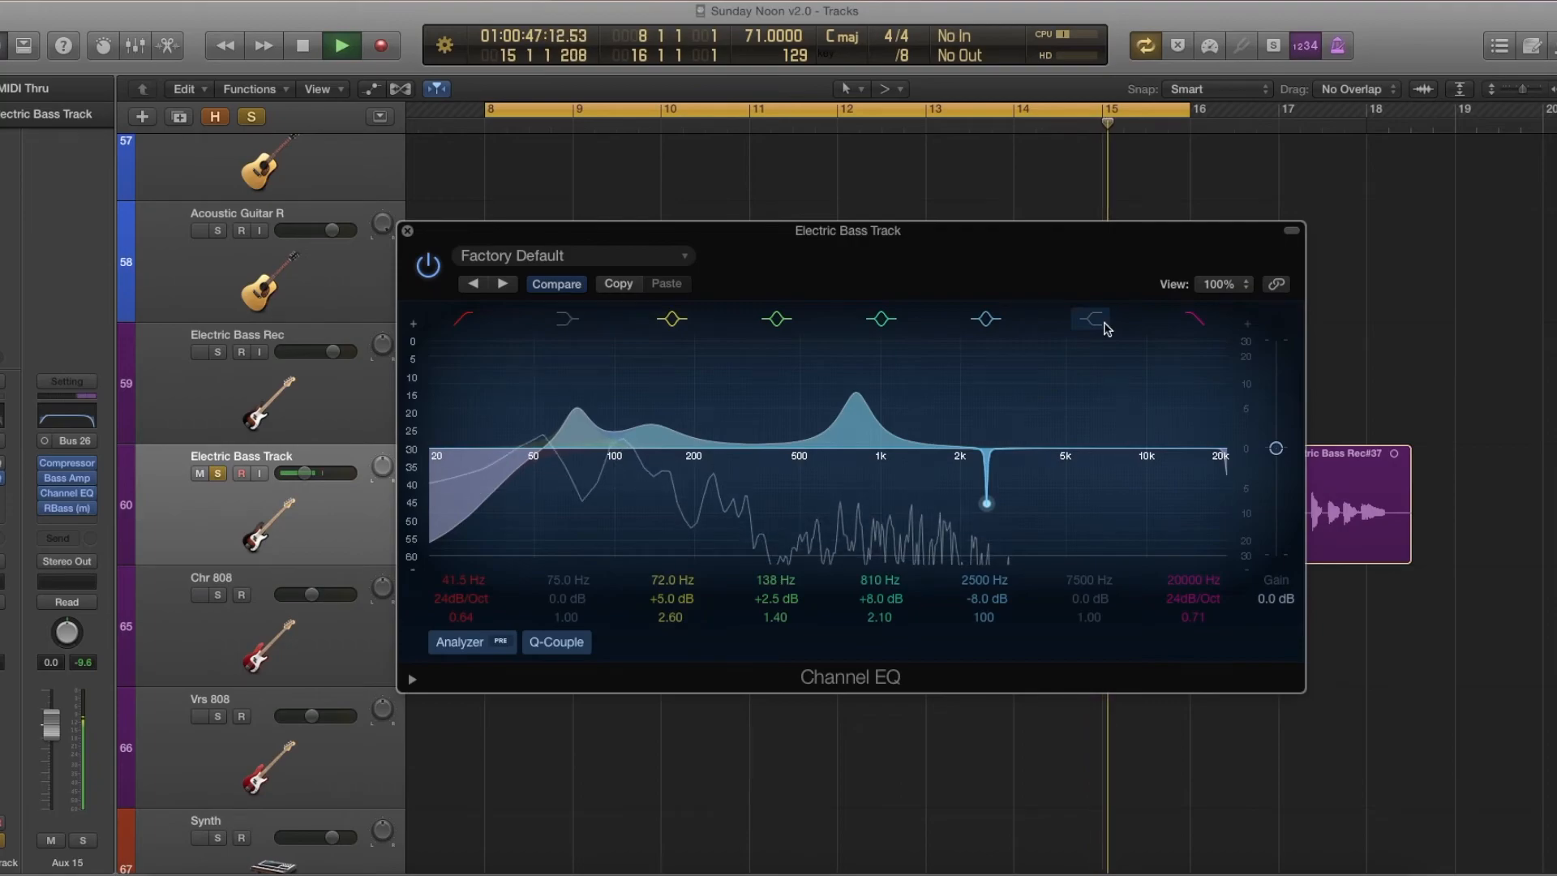
{"action": "left_click_drag", "start_coordinate": [1227, 476], "coordinate": [1156, 480]}
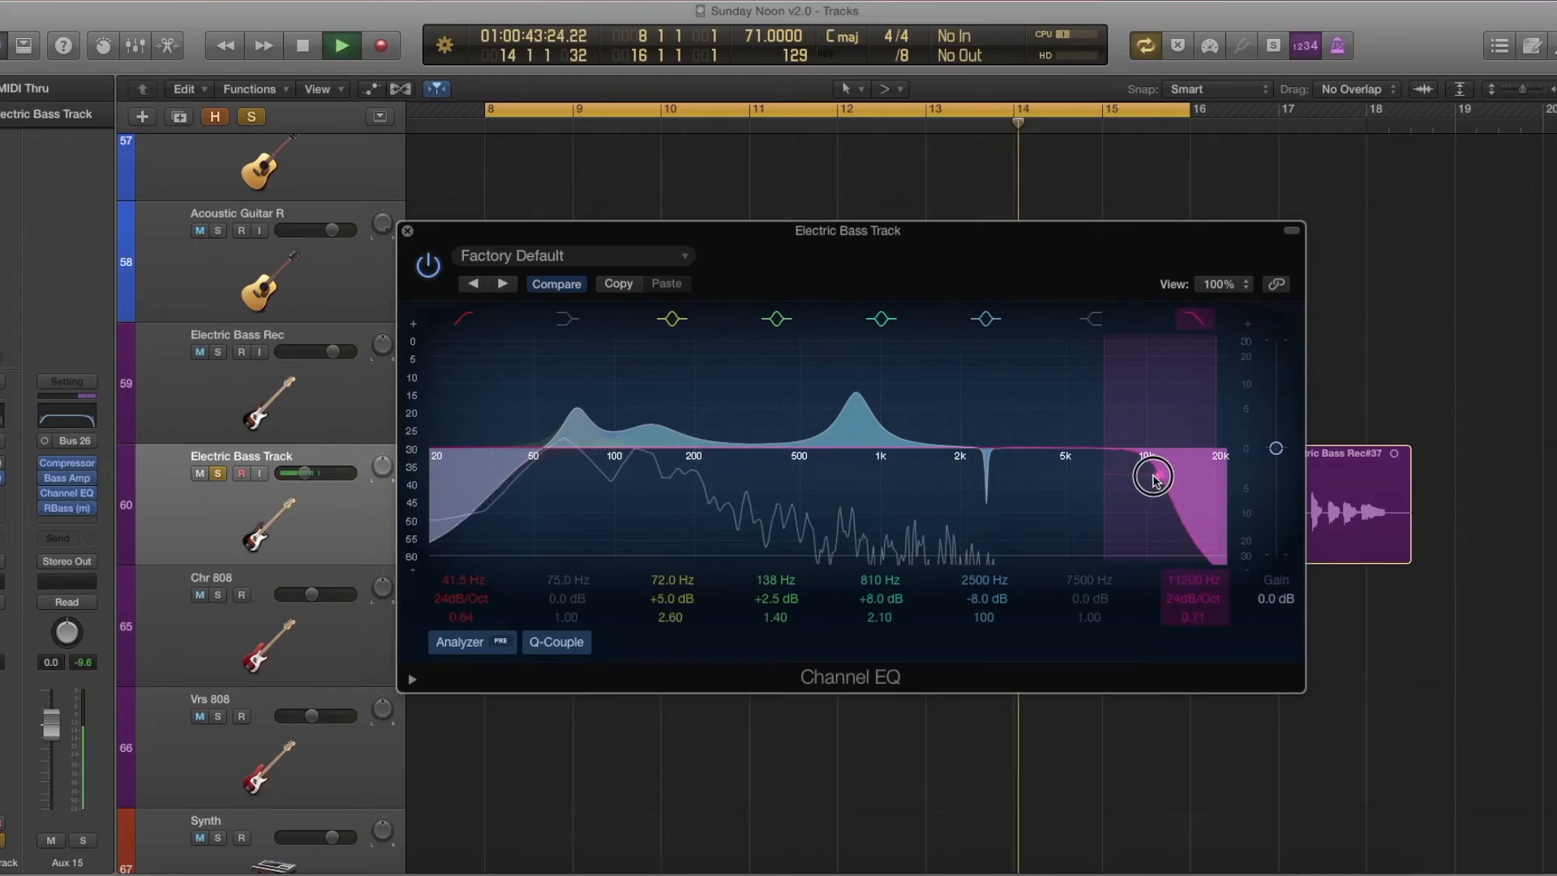
{"action": "left_click_drag", "start_coordinate": [1156, 478], "coordinate": [1152, 481]}
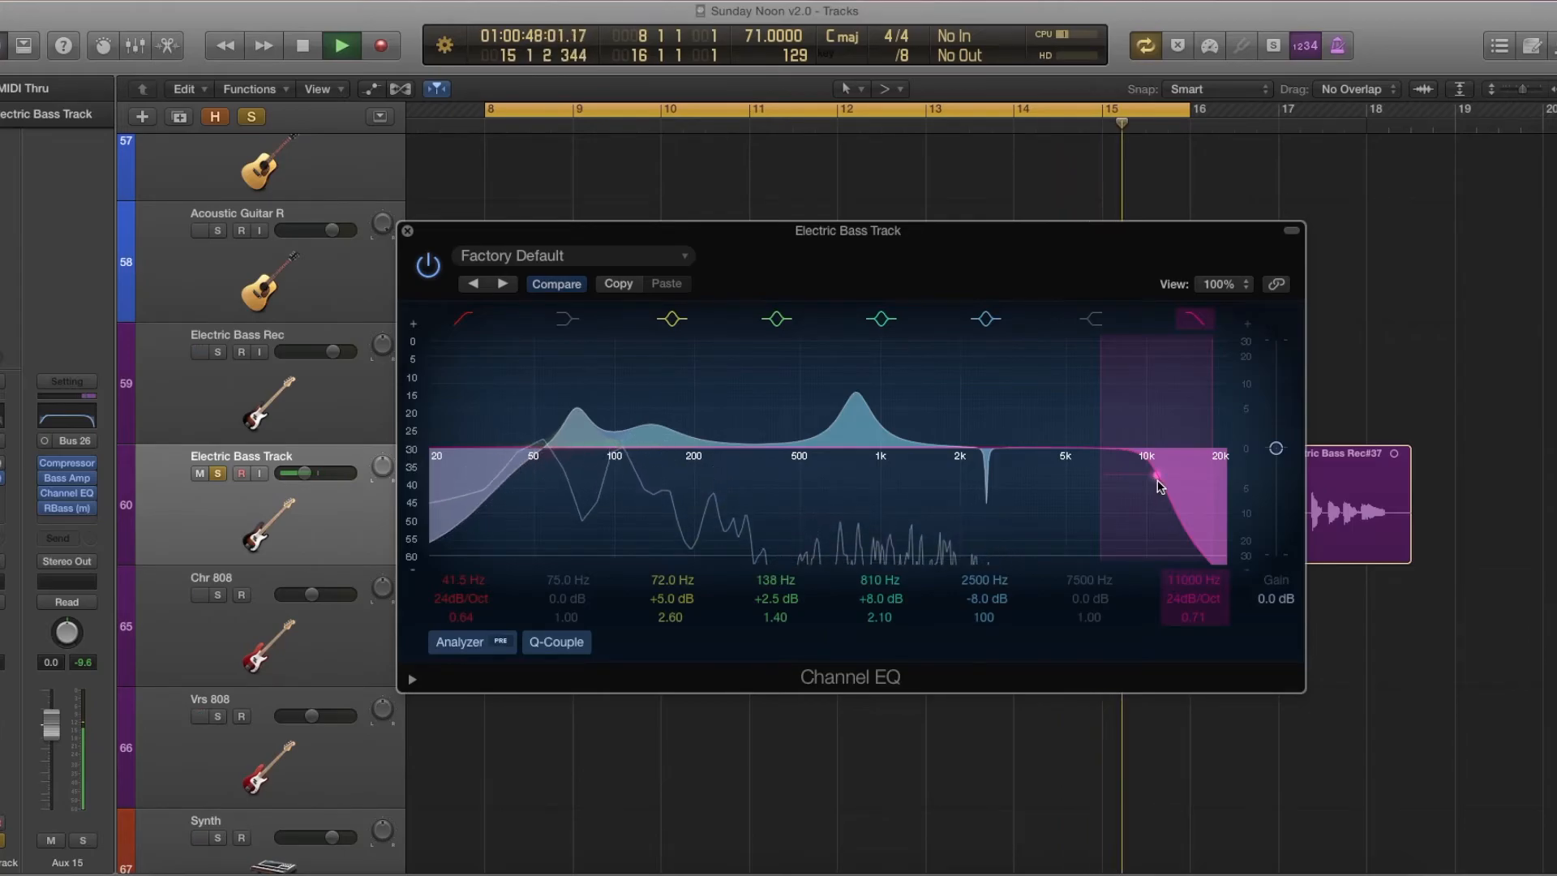
{"action": "mouse_move", "coordinate": [1153, 474]}
{"action": "left_mouse_down"}
{"action": "mouse_move", "coordinate": [1112, 473]}
{"action": "mouse_move", "coordinate": [1177, 474]}
{"action": "left_mouse_up"}
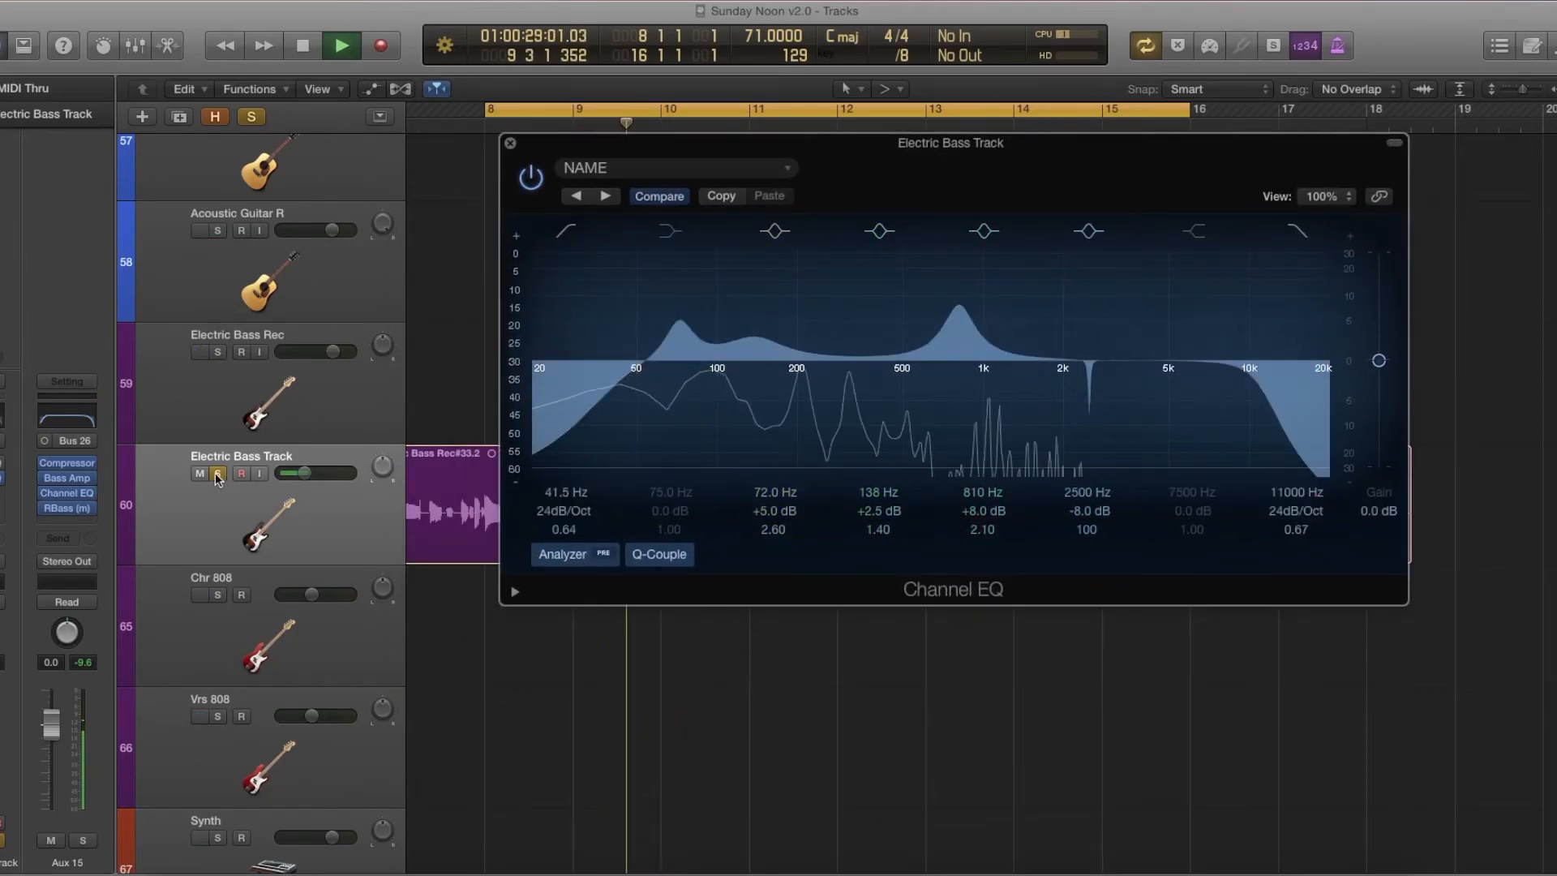
Step: Compare the soloed Electric Bass Track with its Channel EQ bypassed and enabled during loop playback
{"action": "left_click", "coordinate": [217, 476]}
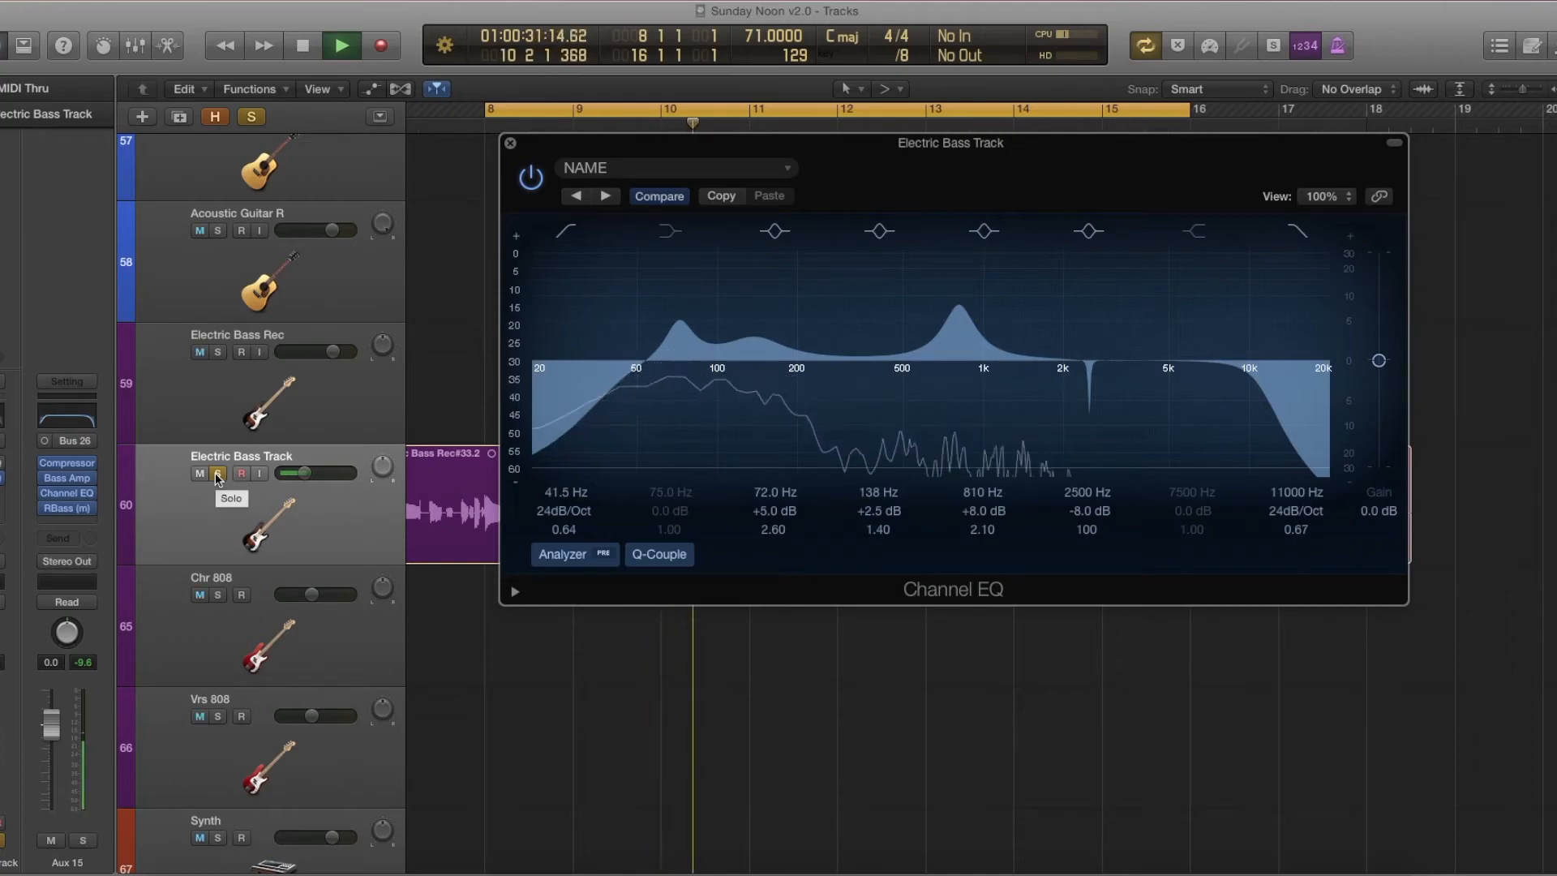
{"action": "left_click", "coordinate": [530, 181]}
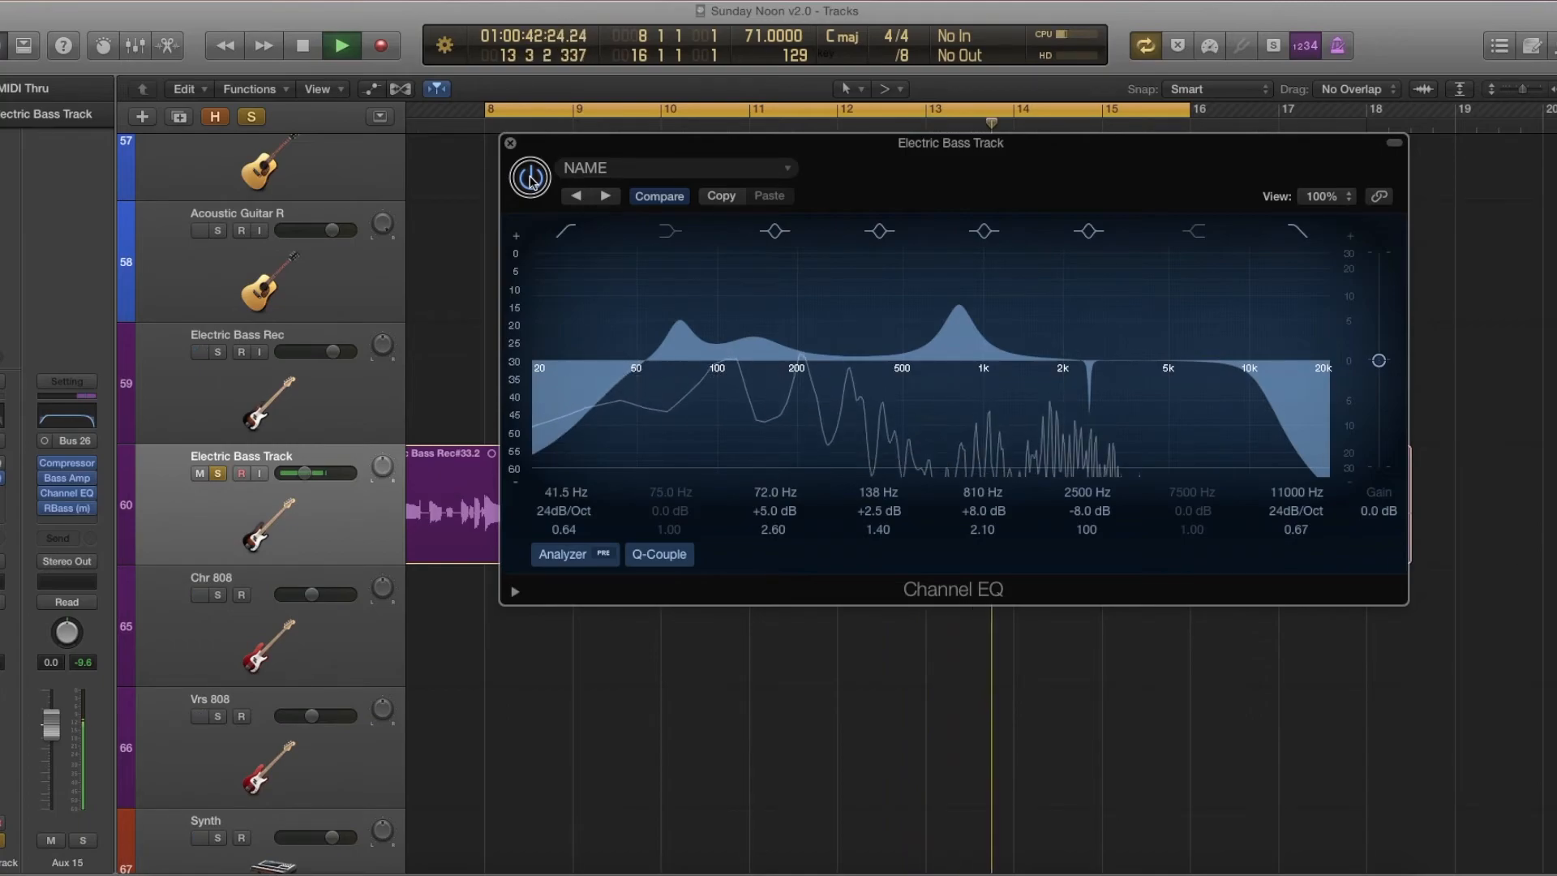
{"action": "left_click", "coordinate": [531, 179]}
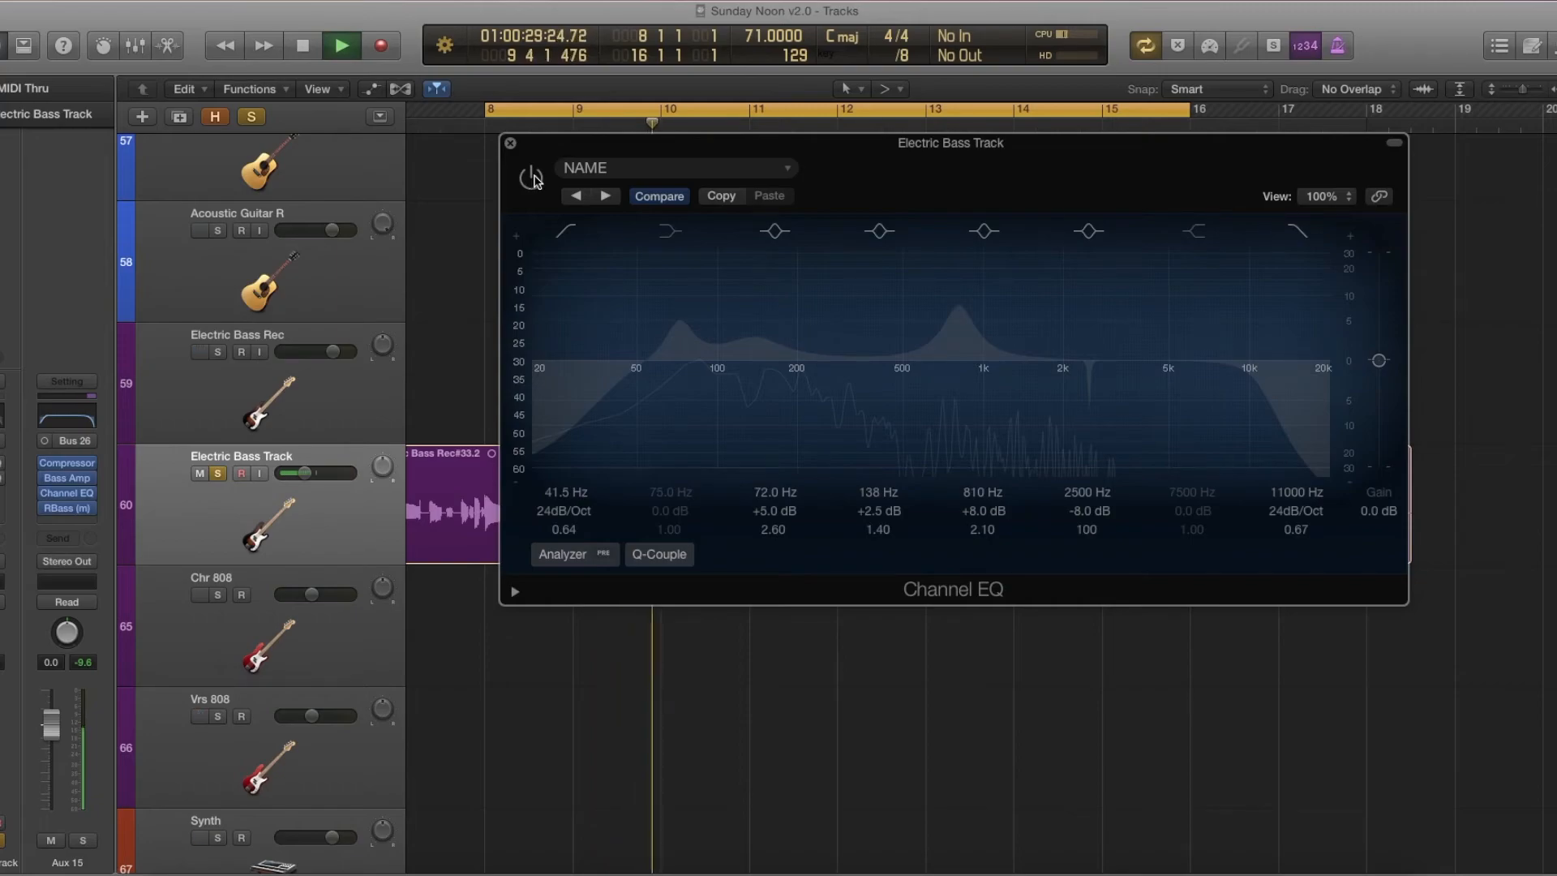
{"action": "left_click", "coordinate": [533, 178]}
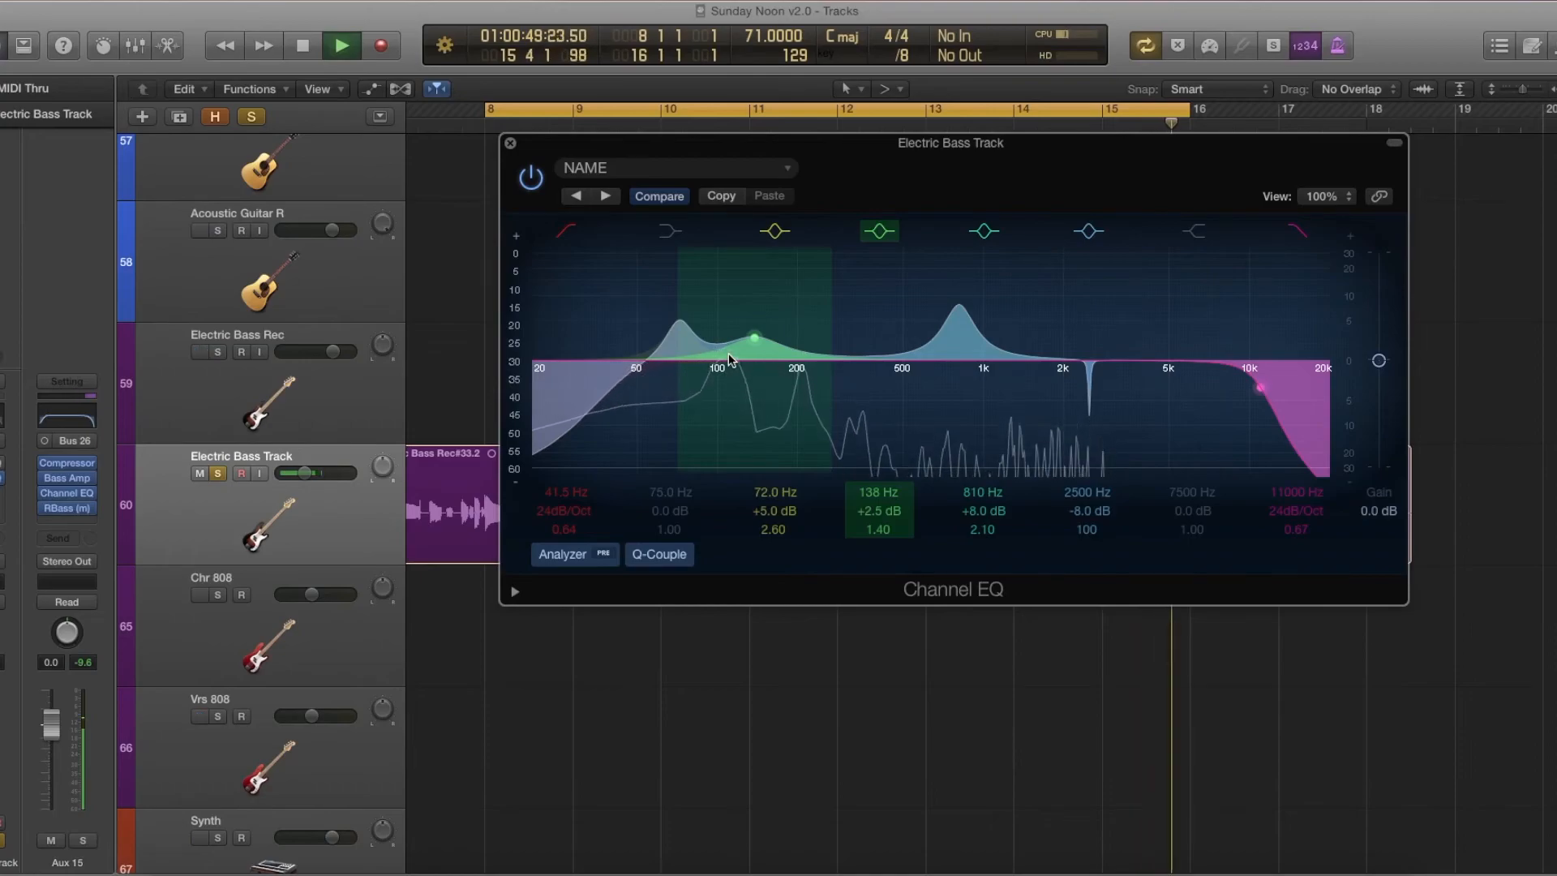
{"action": "left_click", "coordinate": [530, 177]}
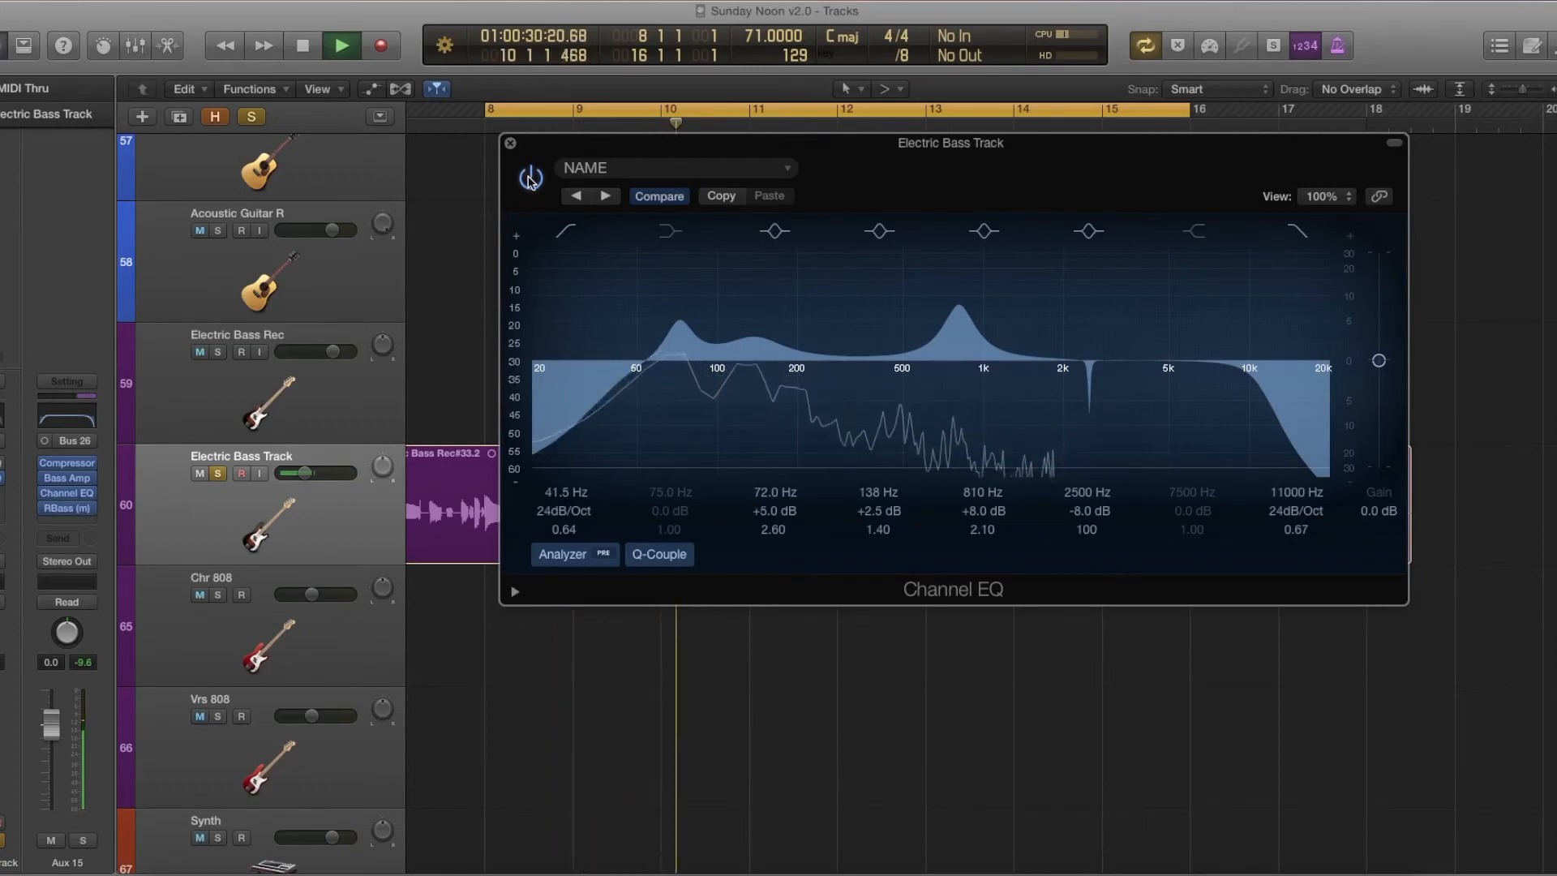
{"action": "left_click", "coordinate": [529, 178]}
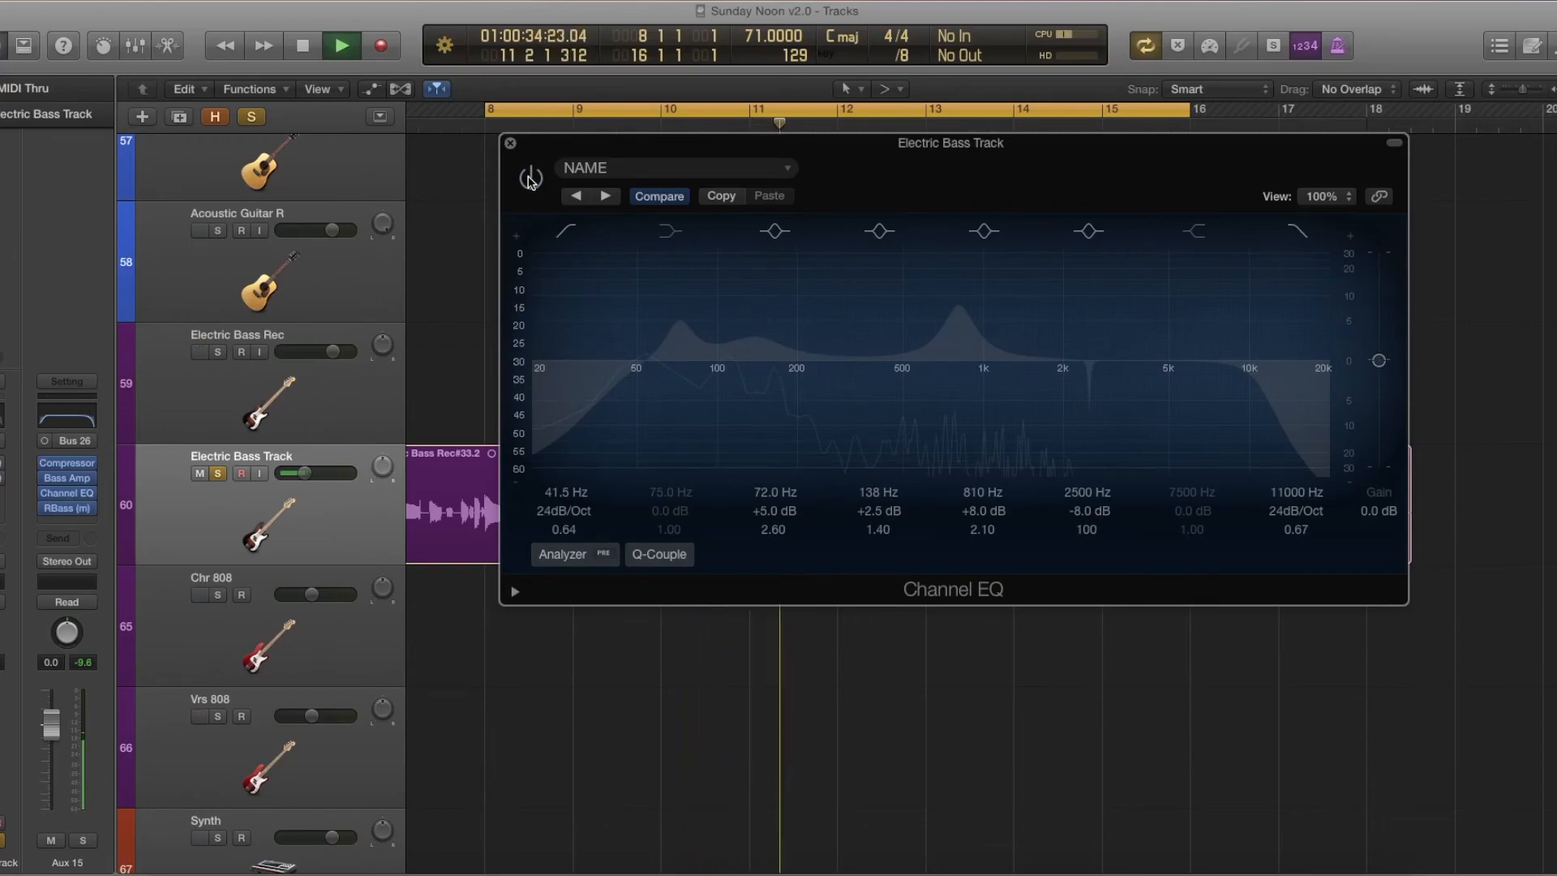
Step: Unsolo the Electric Bass Track, compare its Channel EQ bypassed and enabled within the full mix, and stop playback
{"action": "left_click", "coordinate": [217, 474]}
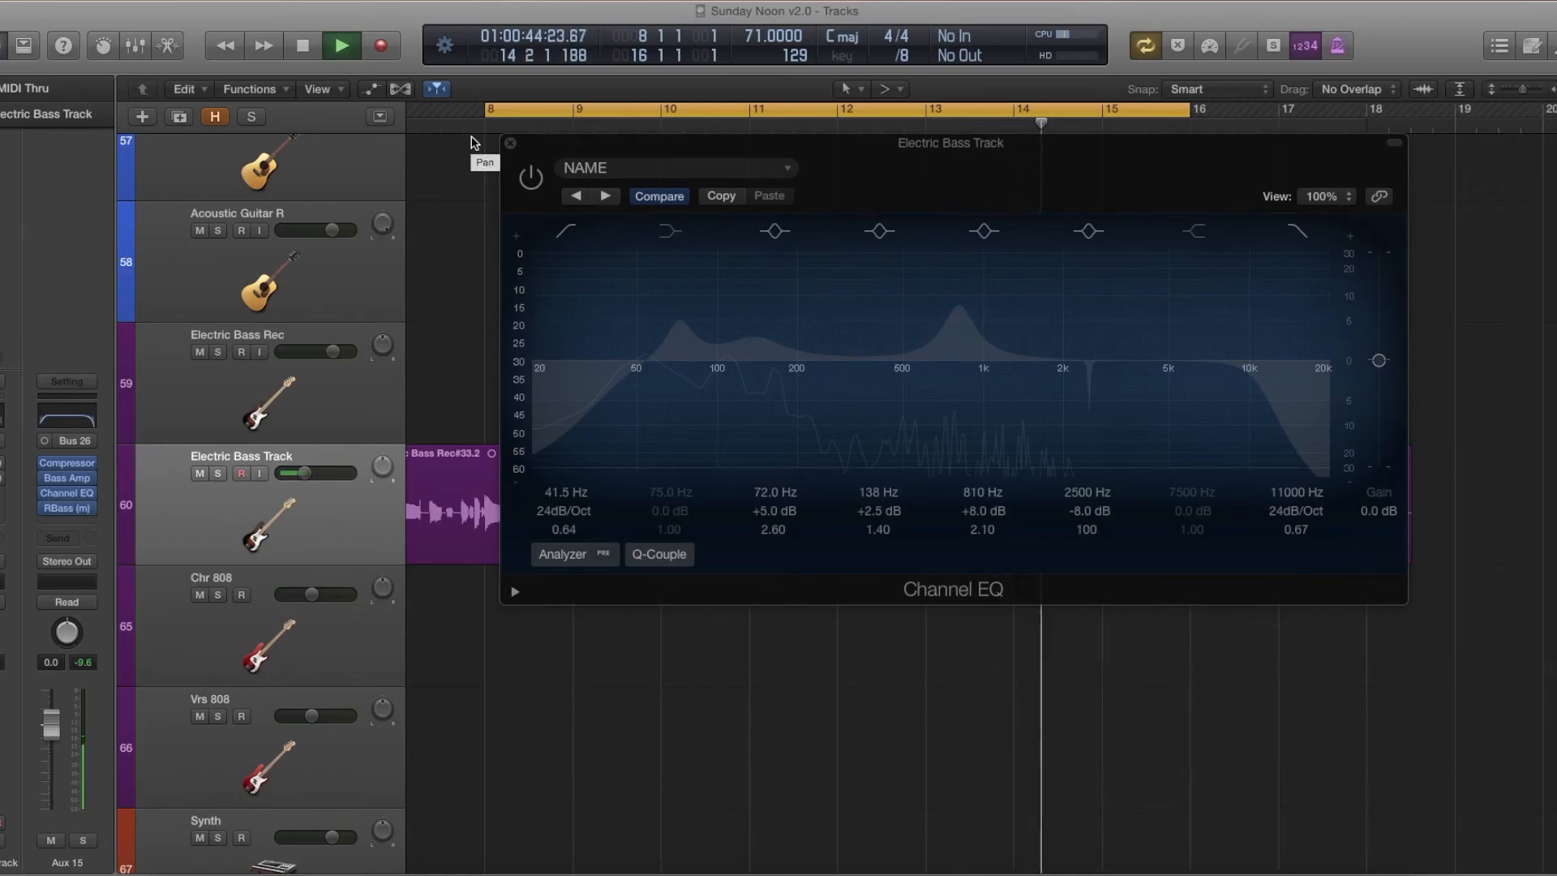
{"action": "left_click", "coordinate": [539, 184]}
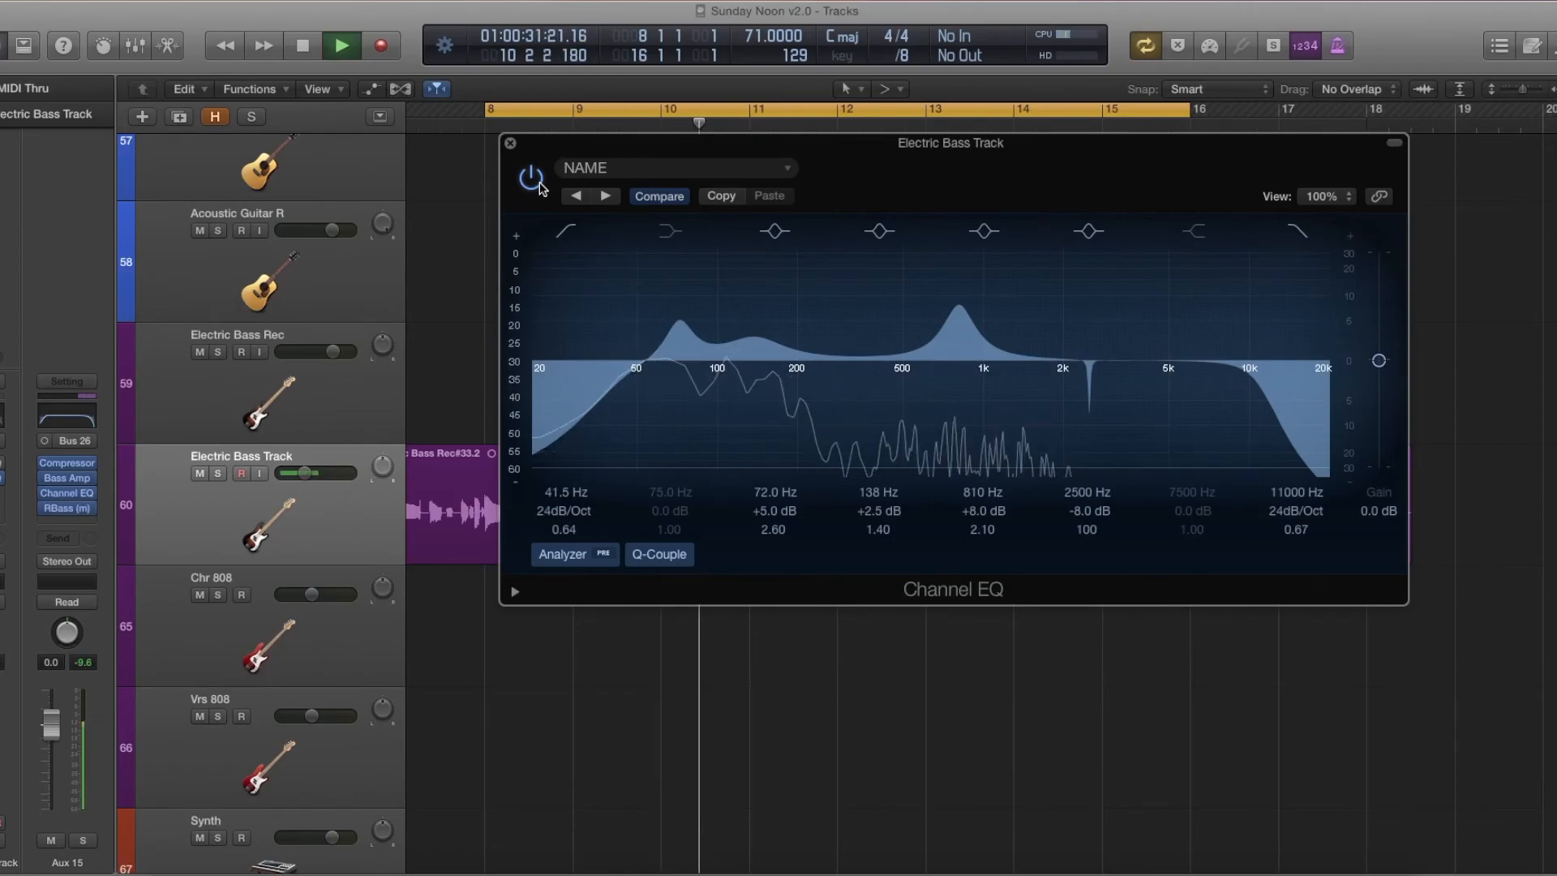
{"action": "key", "text": "space"}
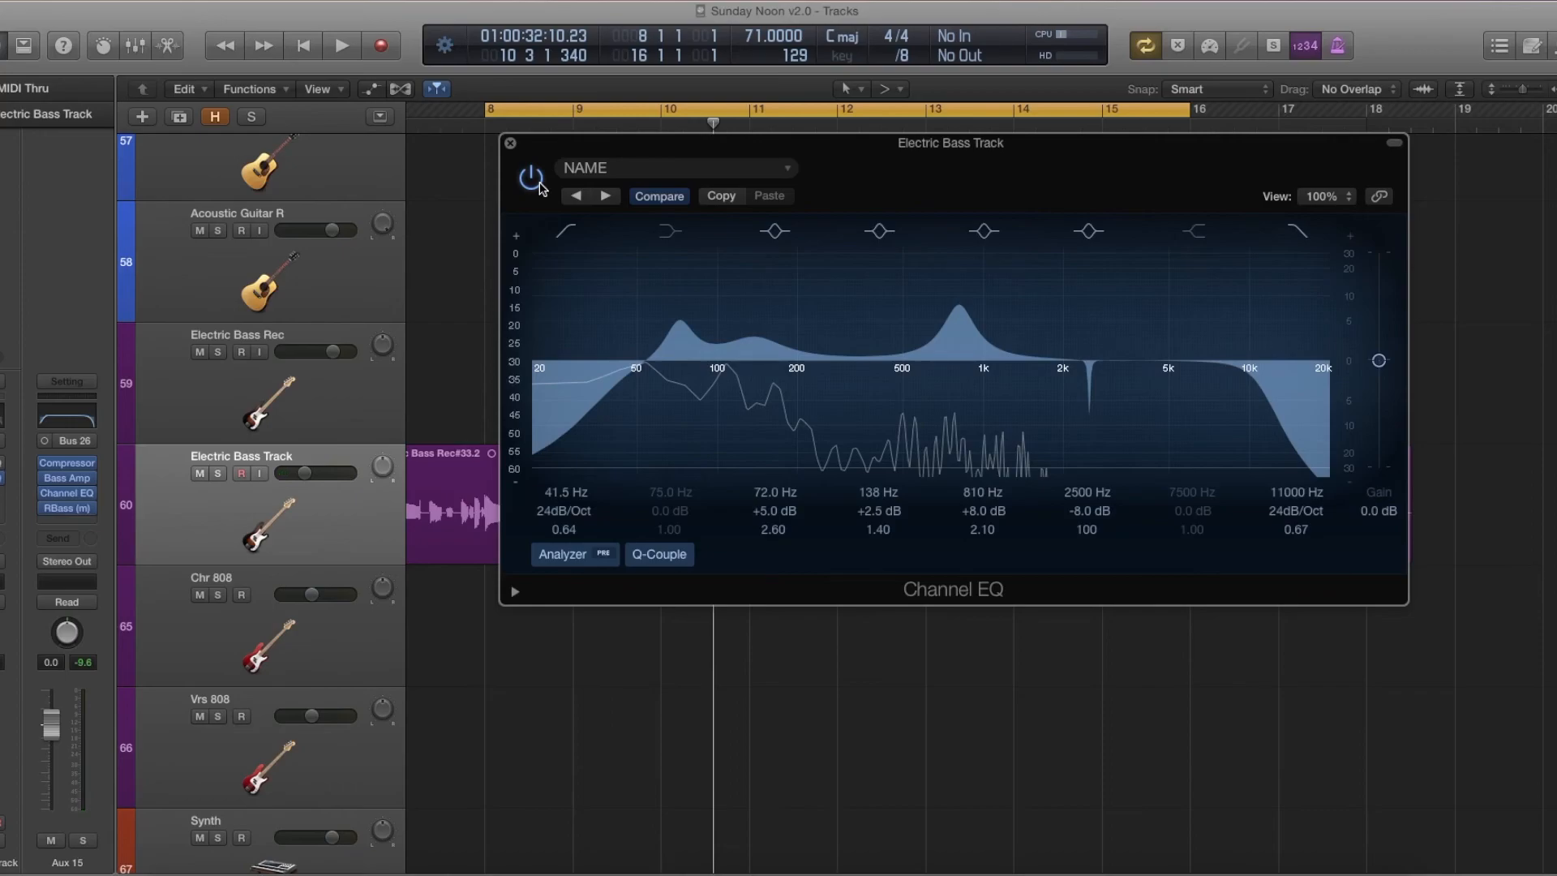
{"action": "left_click", "coordinate": [539, 184]}
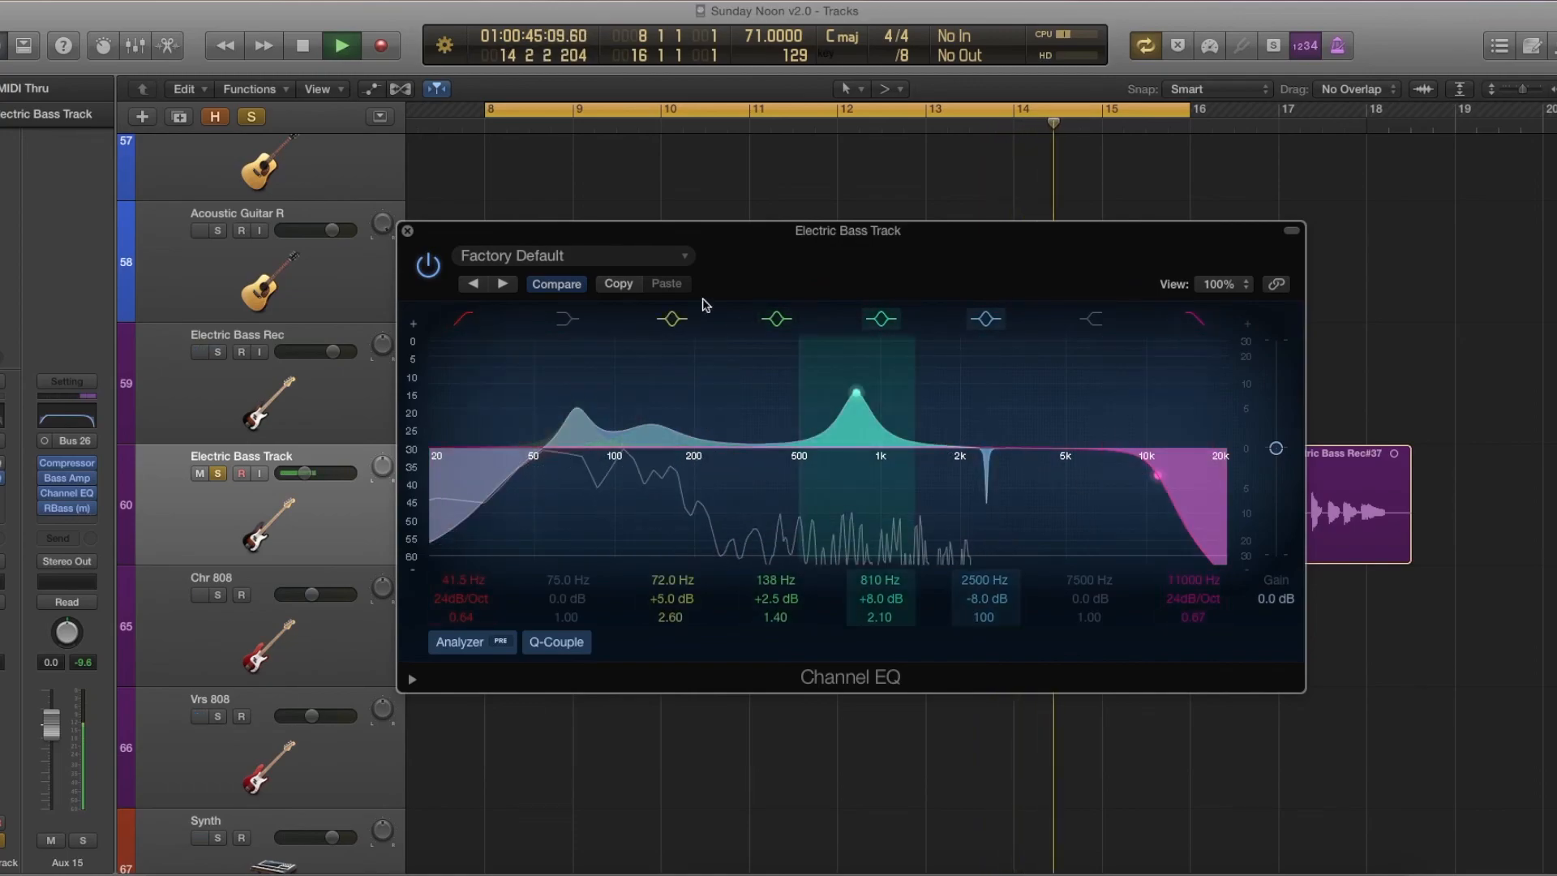
Step: Save the Electric Bass Track's Channel EQ settings as a new preset called NAME and check for it in the preset list
{"action": "left_click", "coordinate": [678, 256]}
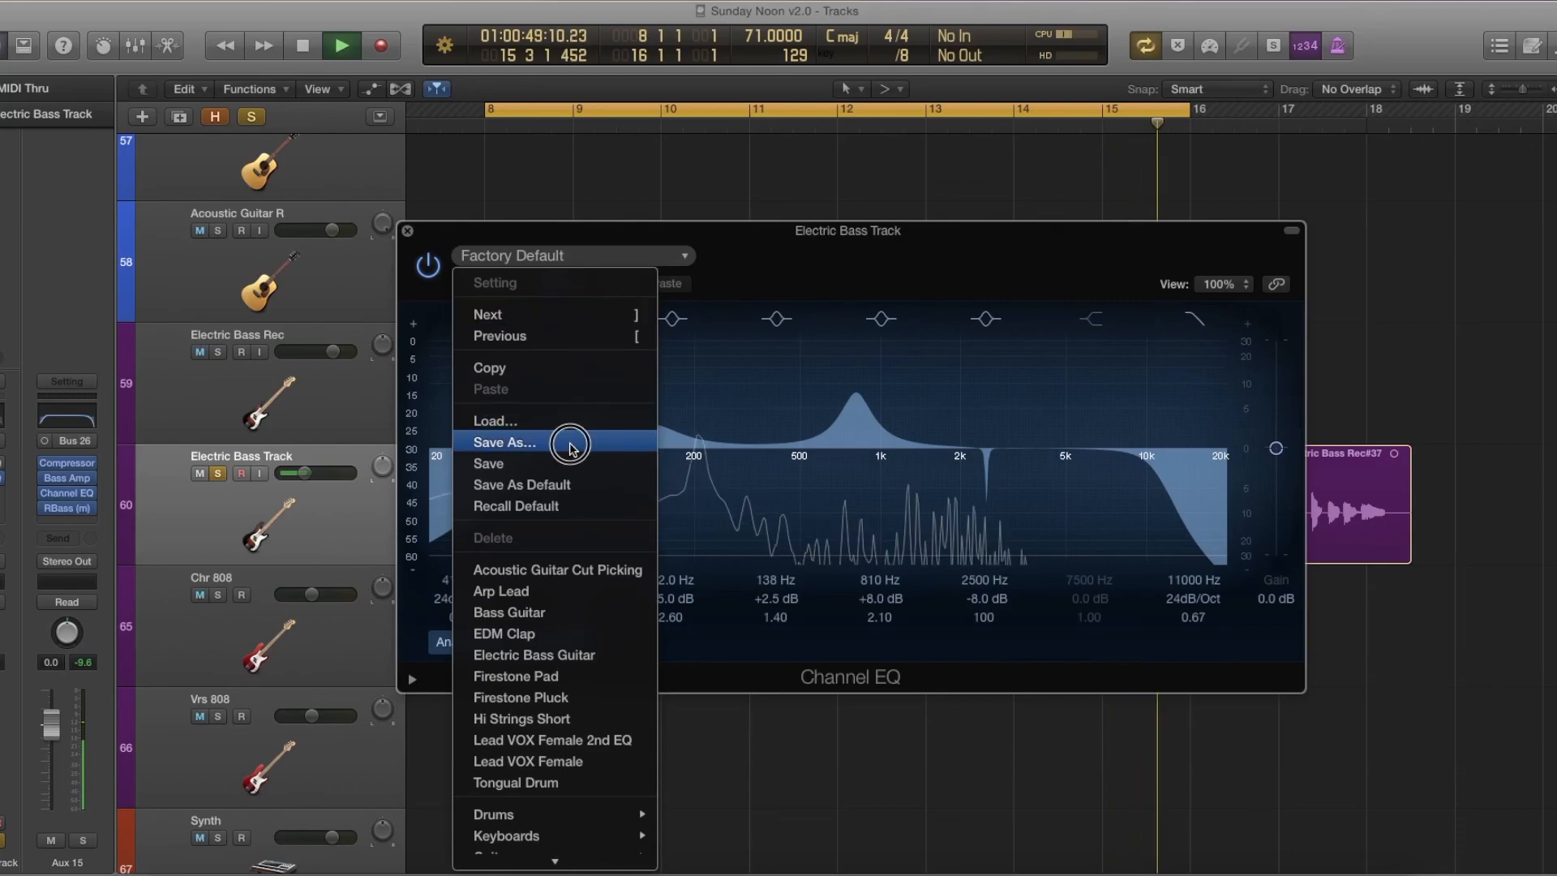
{"action": "left_click", "coordinate": [505, 442]}
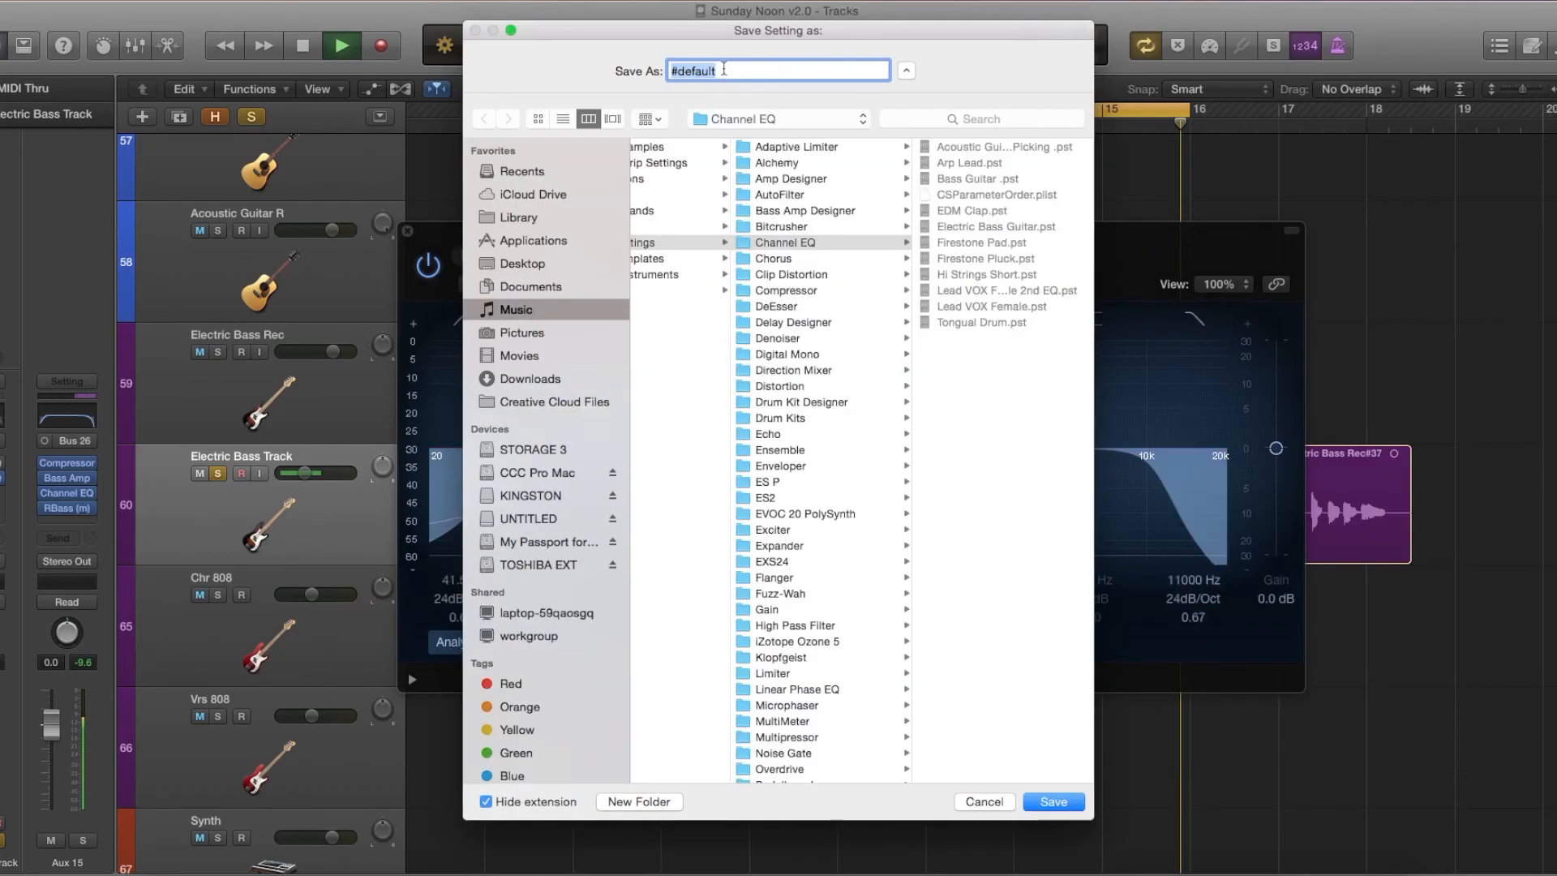
{"action": "type", "text": "NAME"}
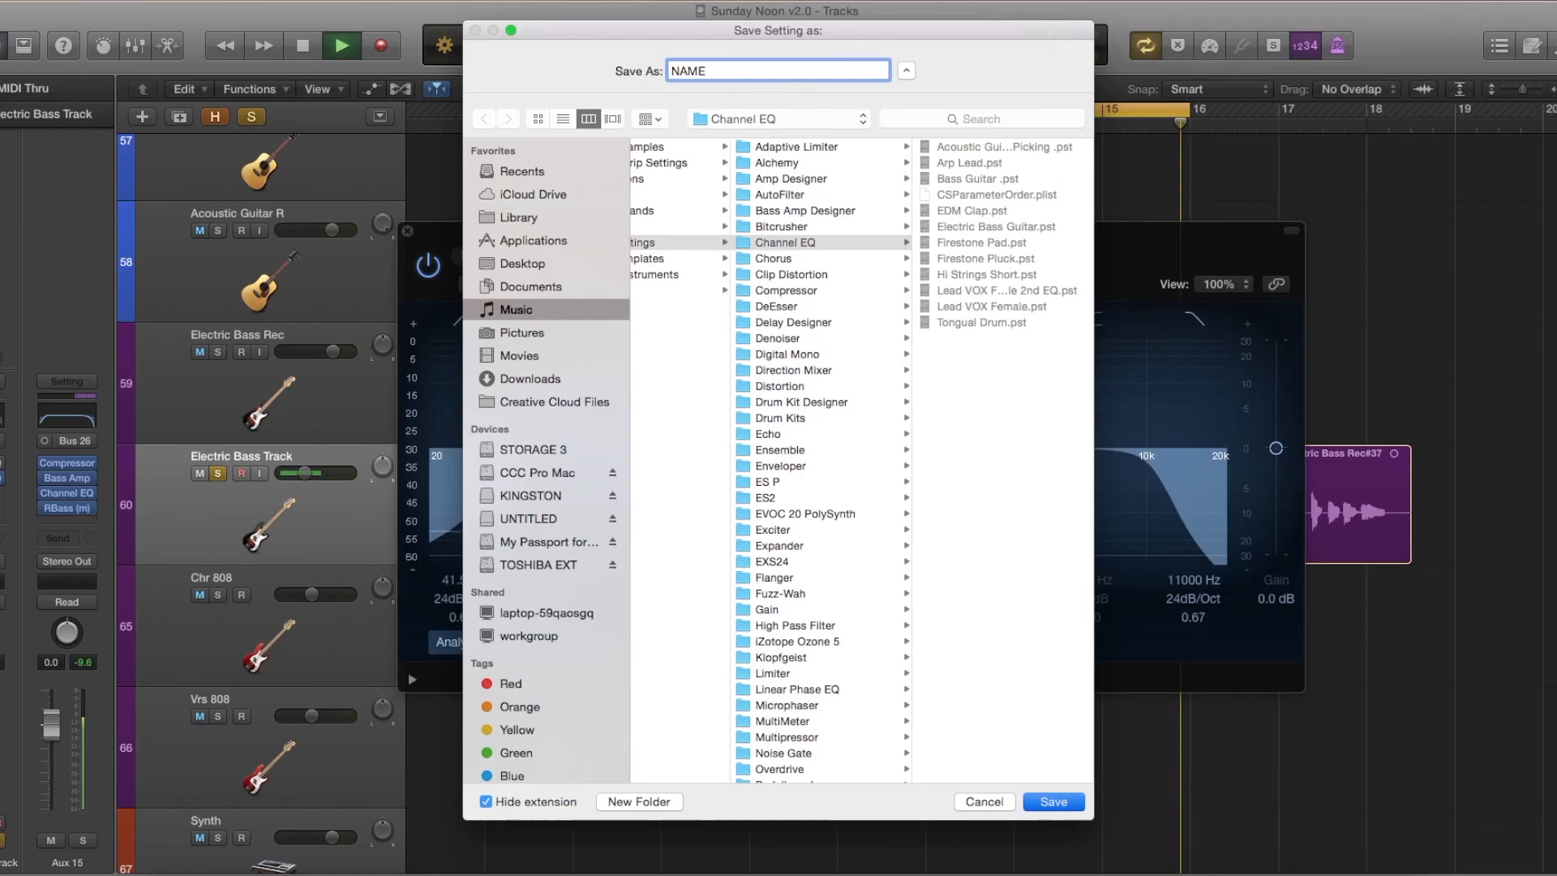
{"action": "key", "text": "Return"}
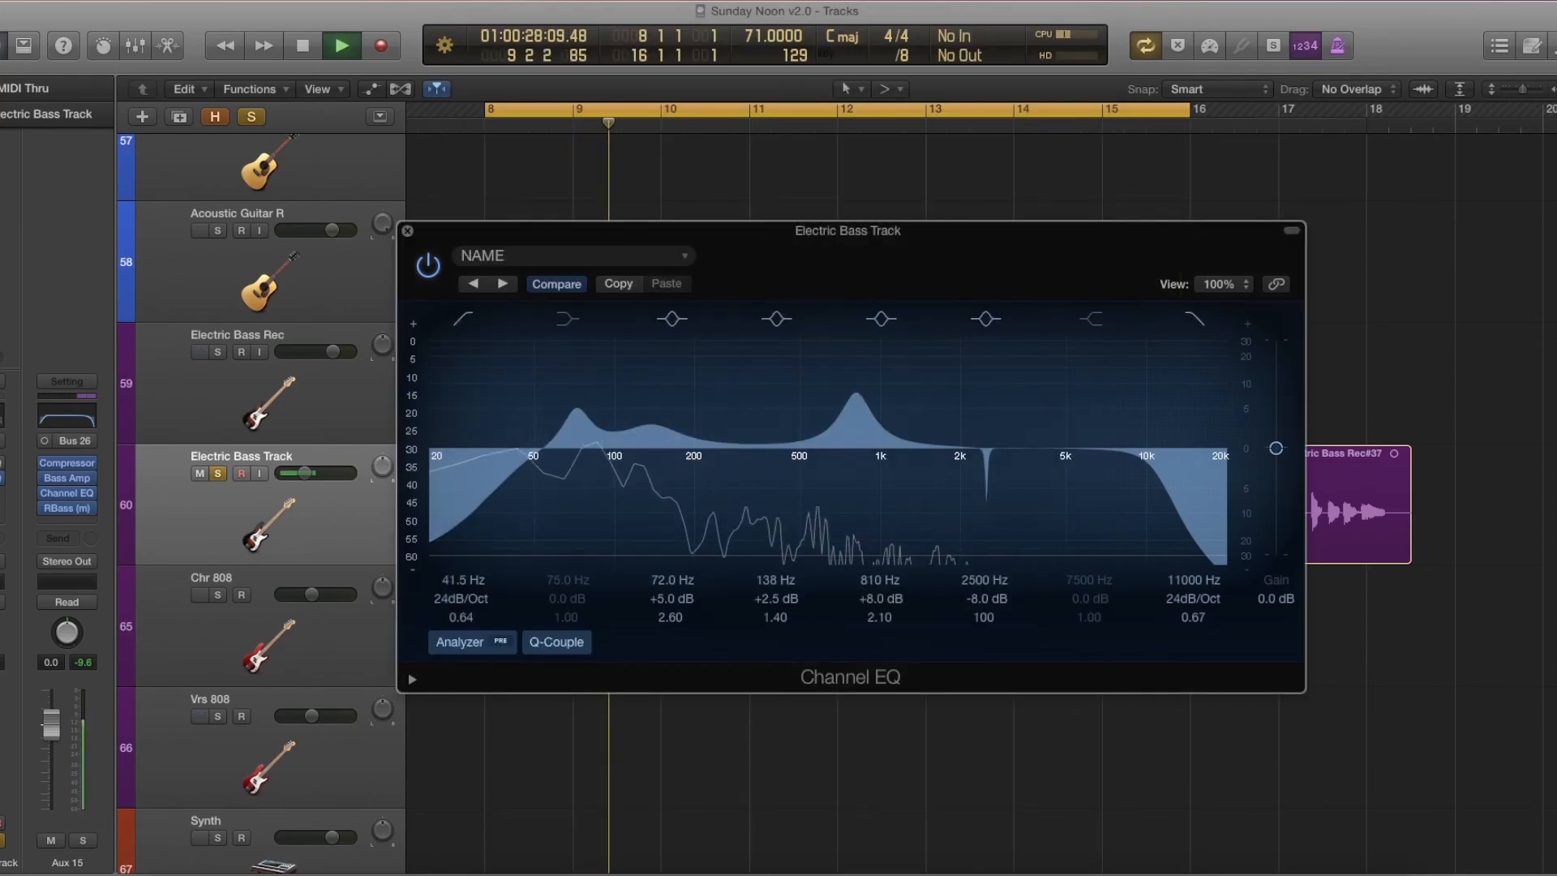
{"action": "left_click", "coordinate": [686, 255]}
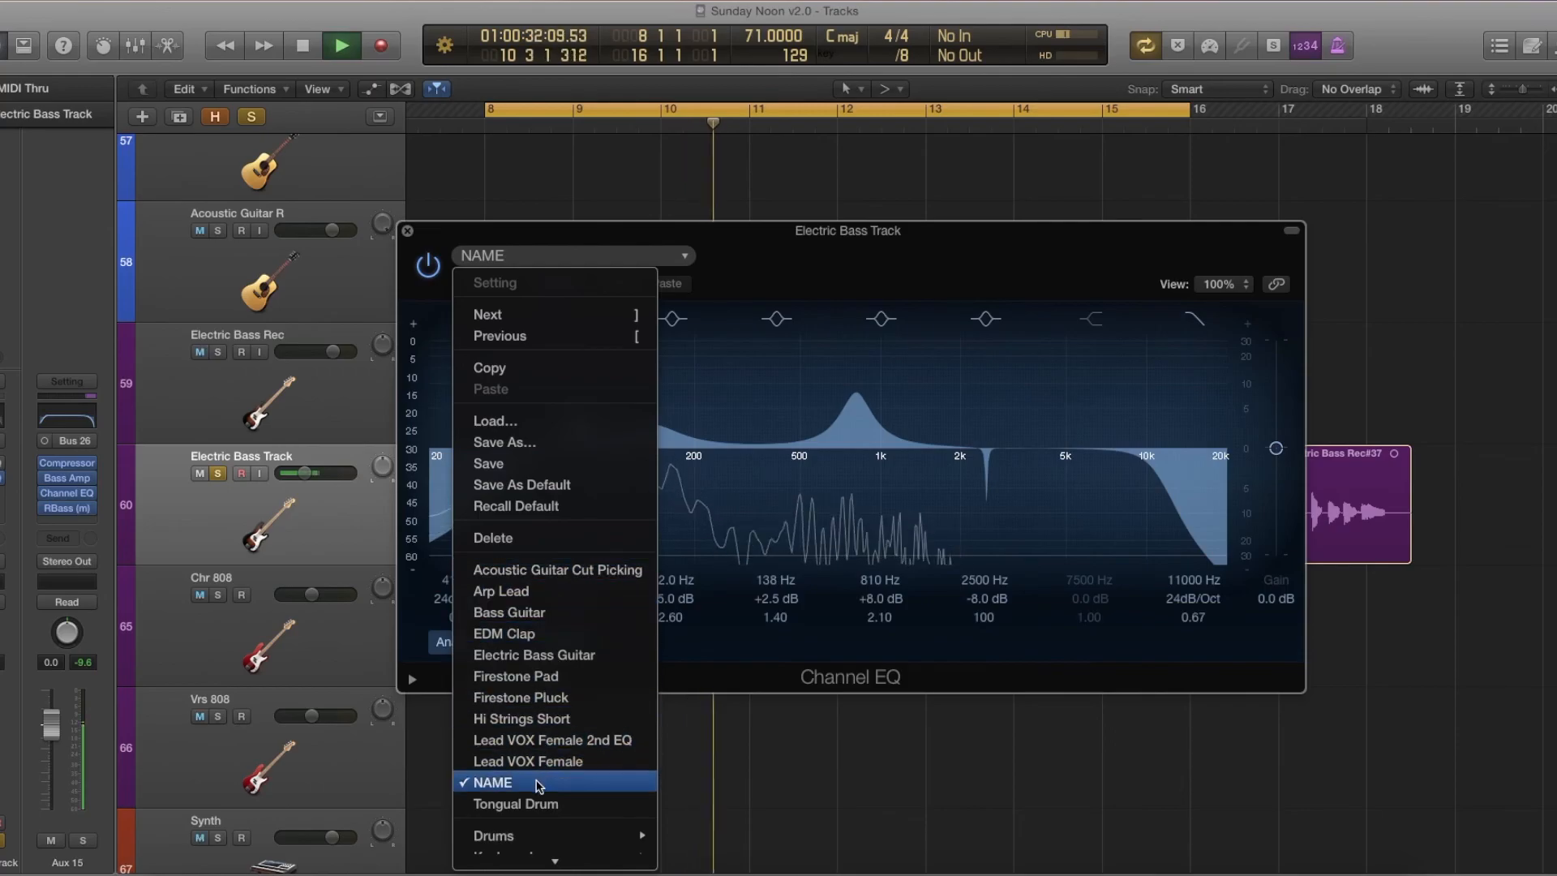
{"action": "left_click", "coordinate": [1029, 255]}
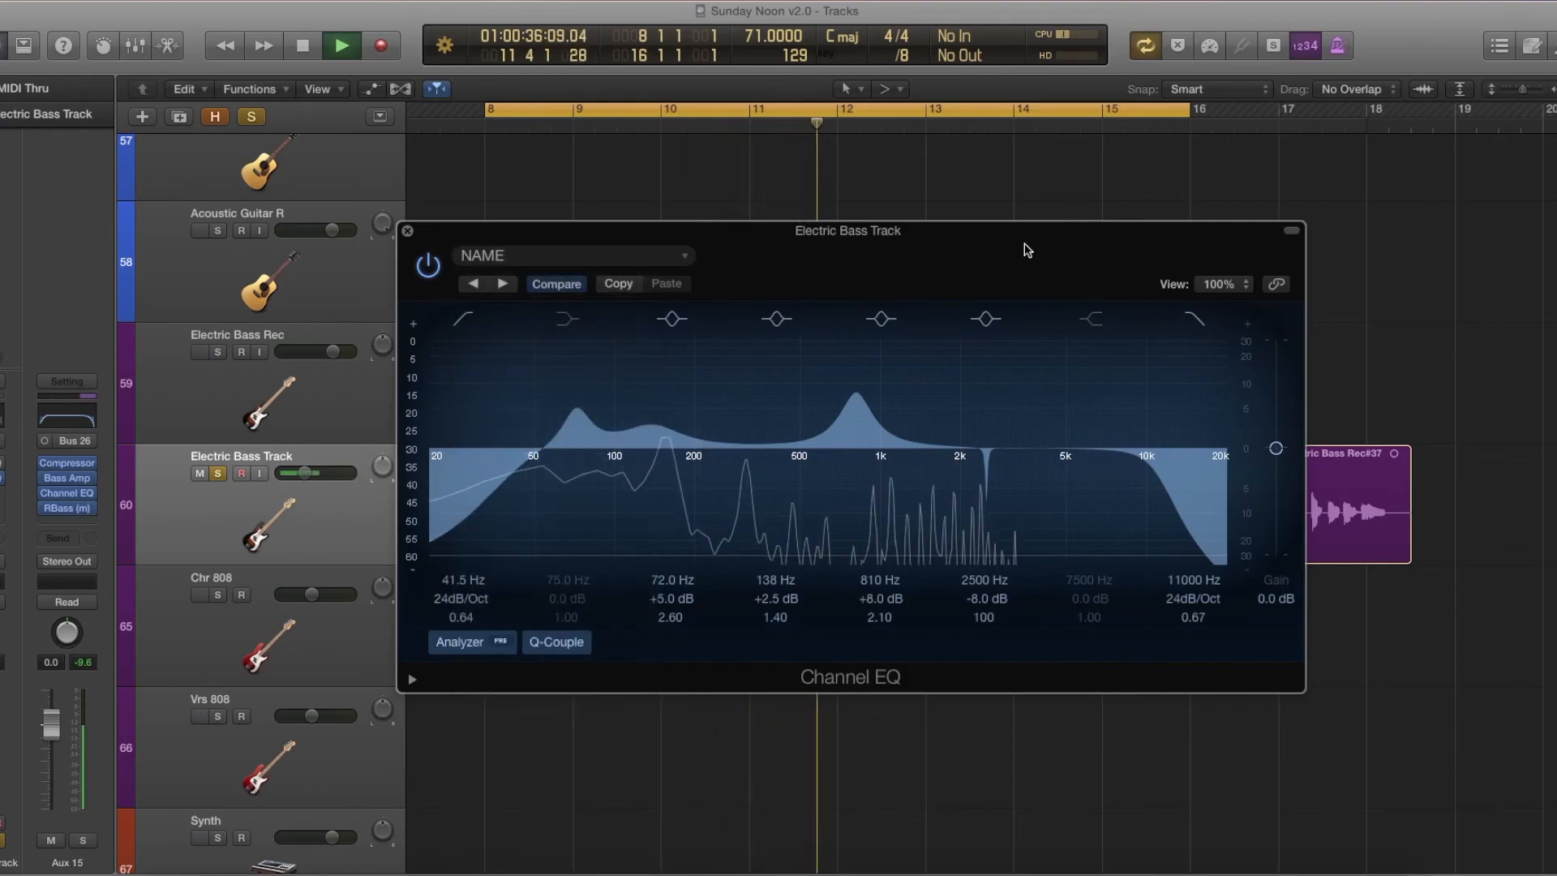